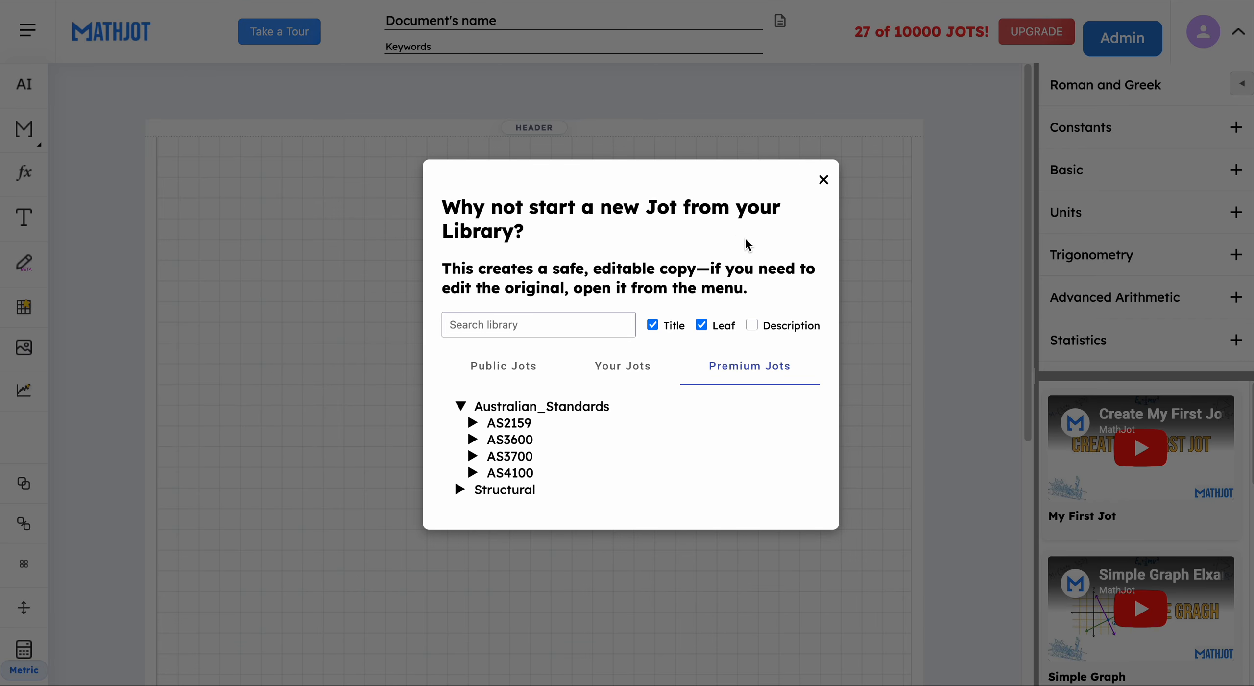
# Dismiss the library prompt and add the equation L = 10000 mm near the upper edge of the blank page
pyautogui.click(823, 180)
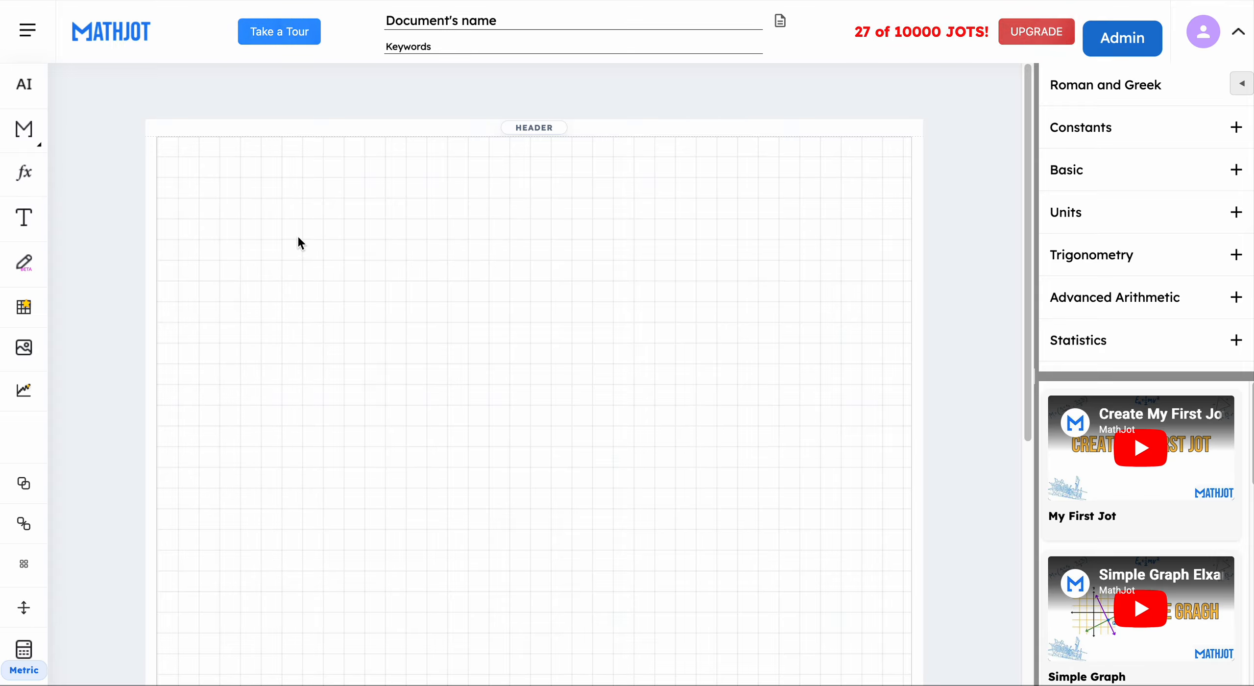
pyautogui.moveTo(23, 173); pyautogui.dragTo(252, 187)
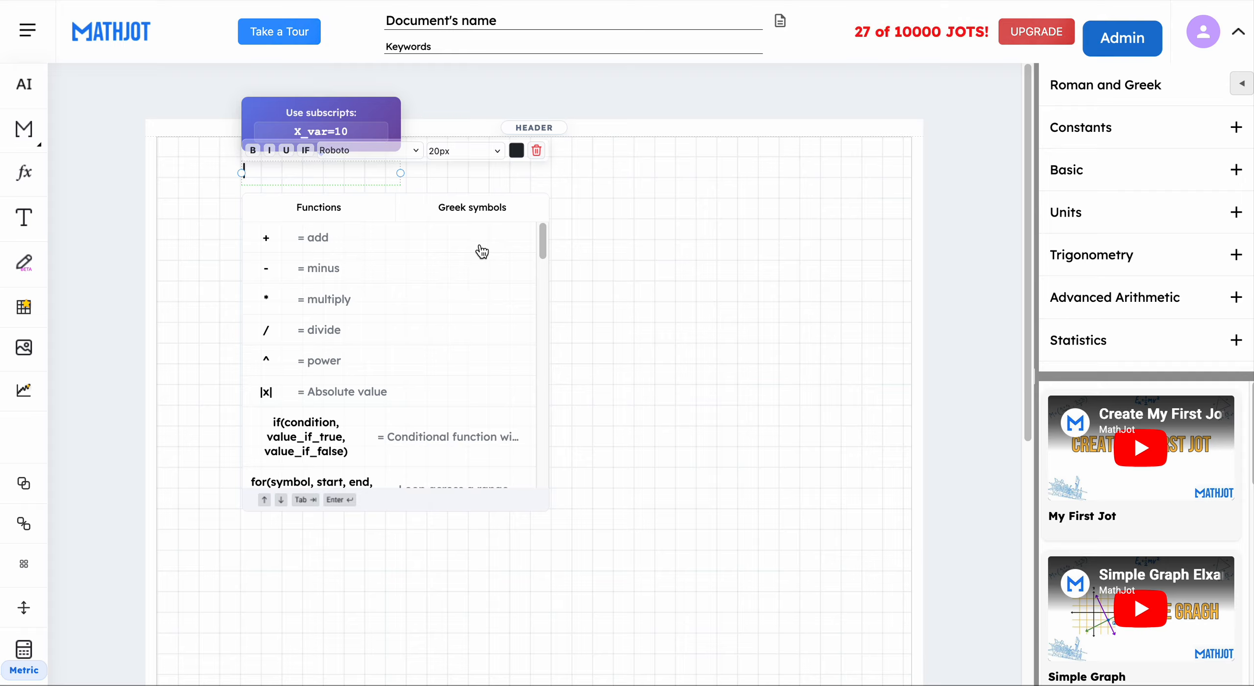
pyautogui.write('L = 1')
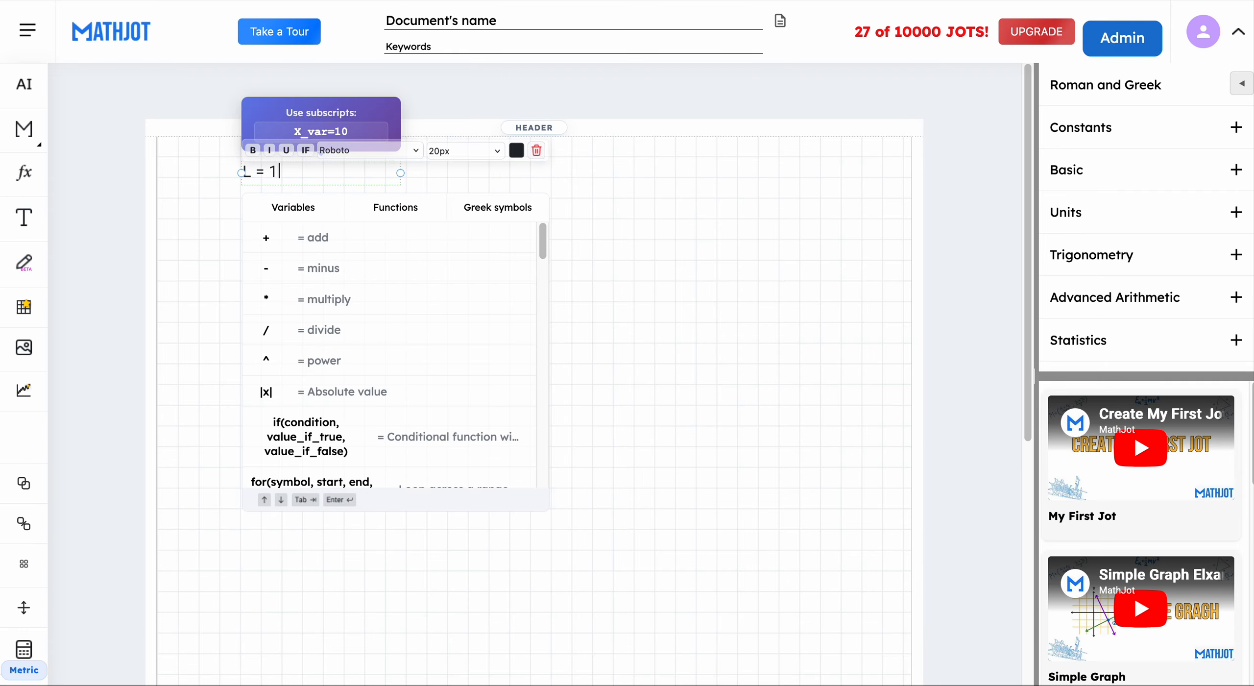
pyautogui.write('0000 · mm')
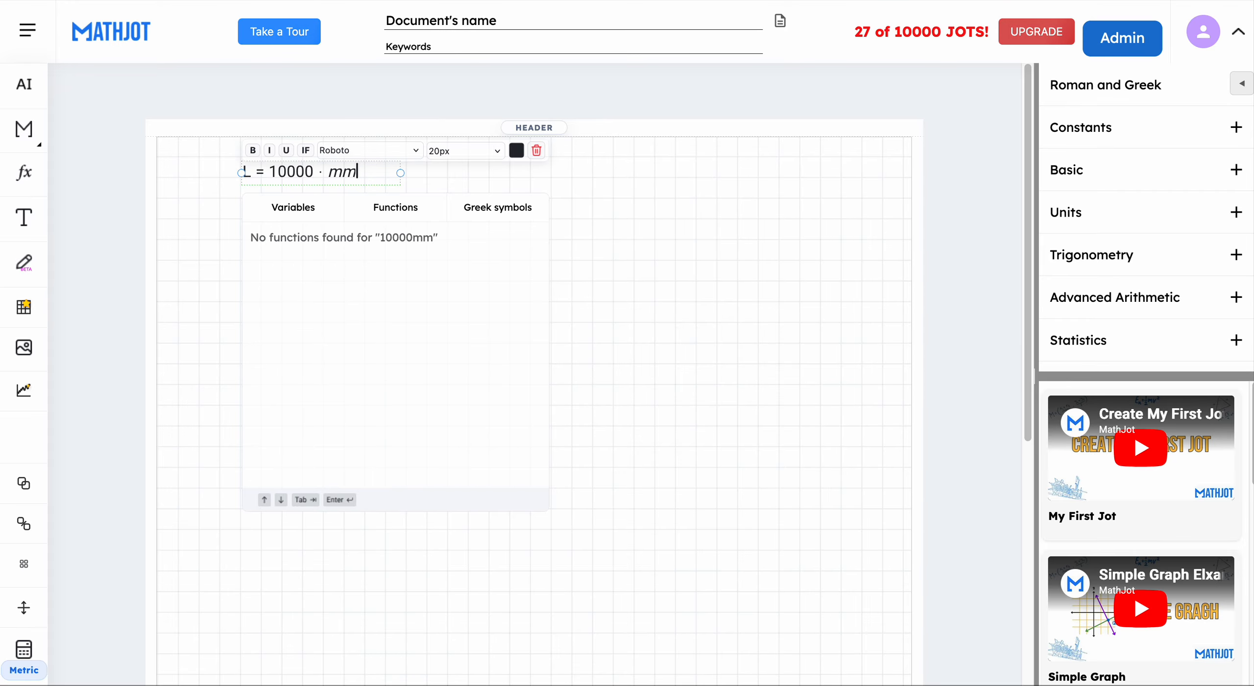
pyautogui.press('Return')
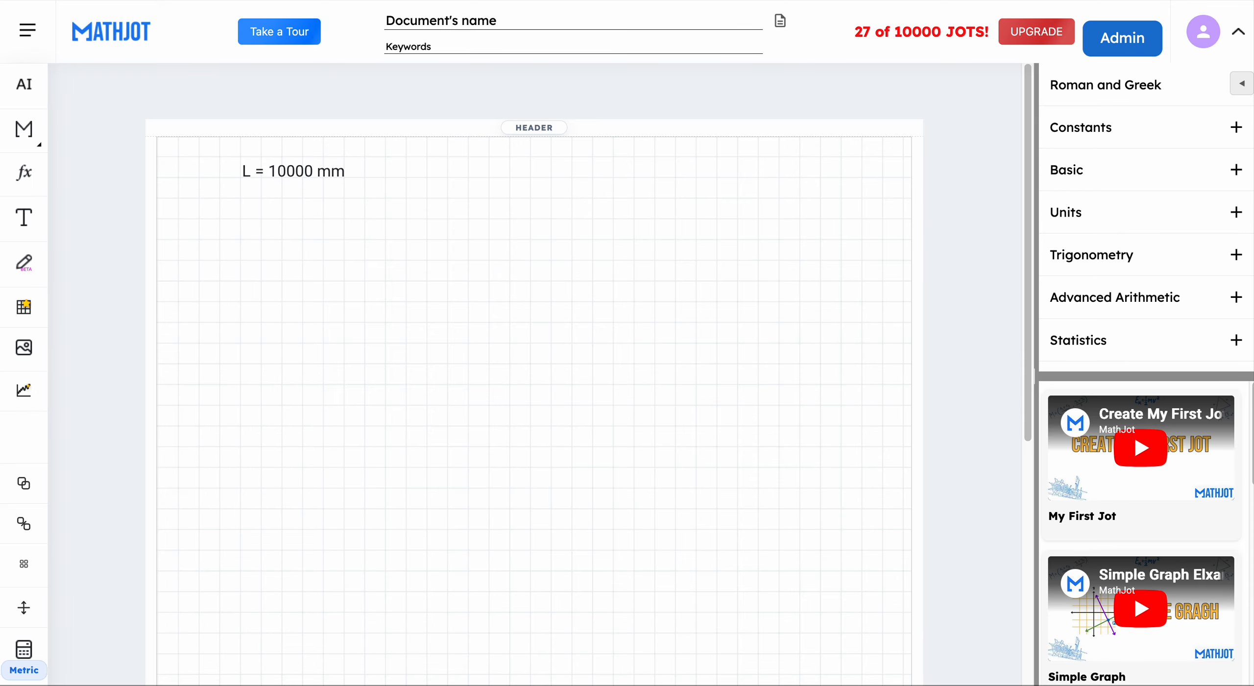
# Add the equation D = L/26 directly below the L equation and line it up with L
pyautogui.click(249, 205)
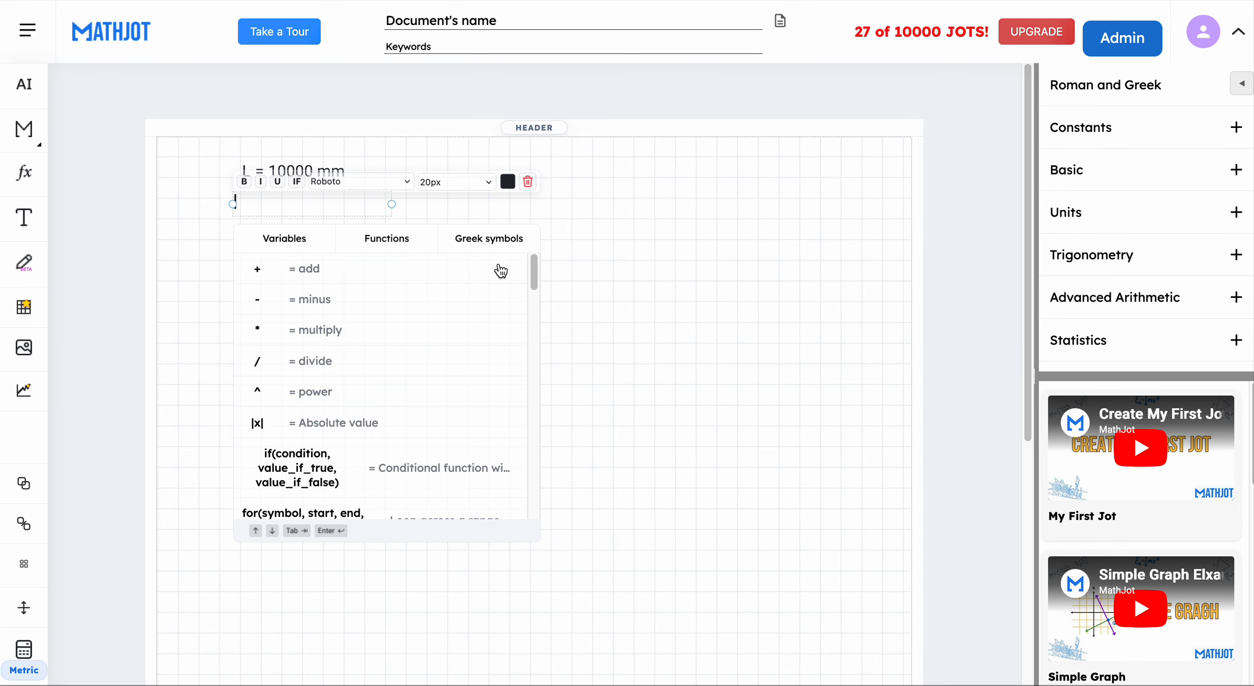
pyautogui.write('D = ')
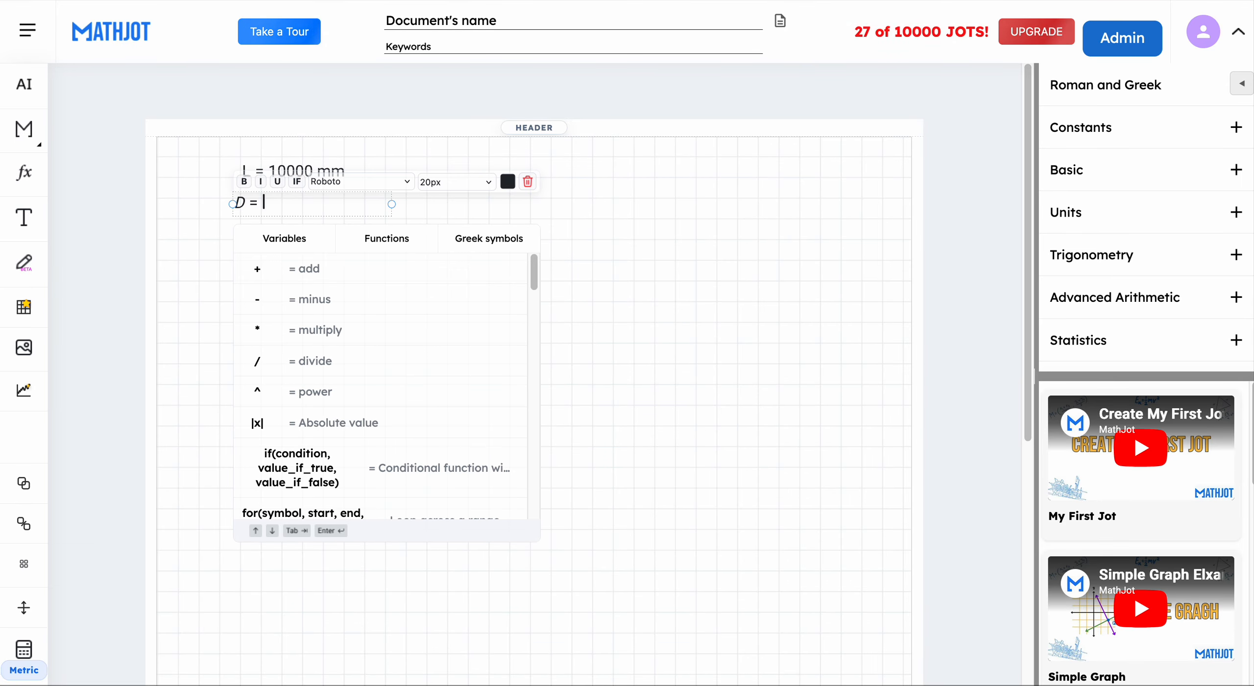
pyautogui.write('L')
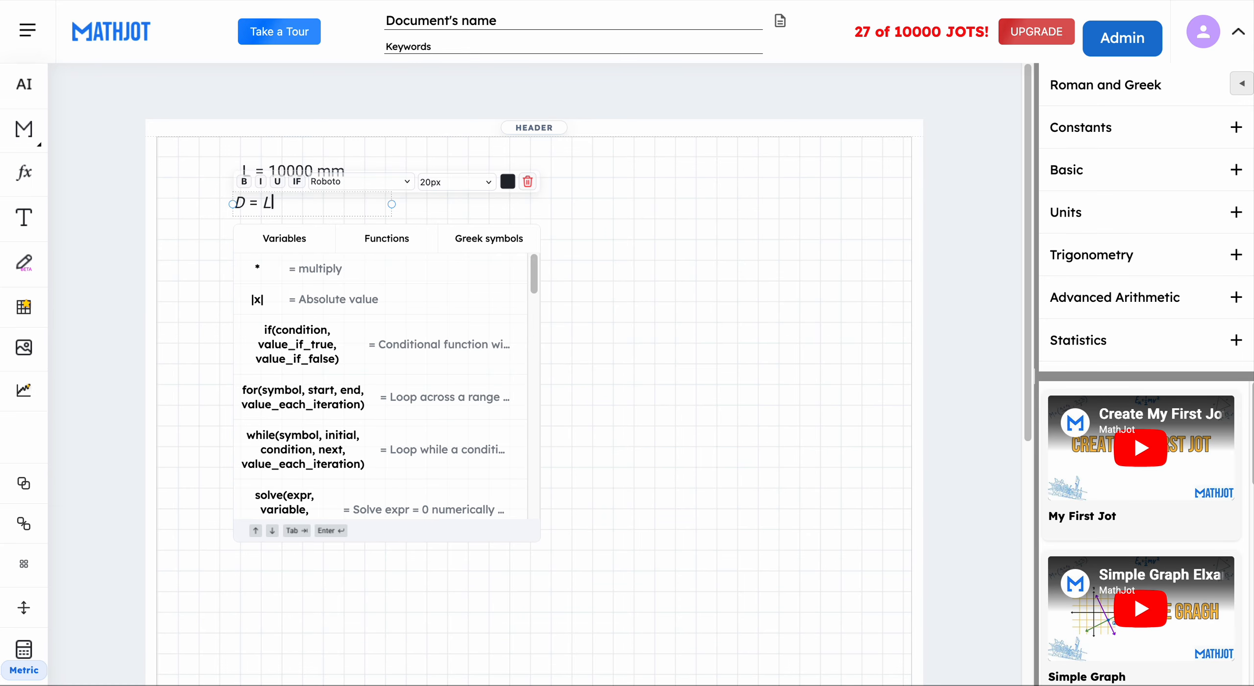
pyautogui.write('/26')
pyautogui.press('Return')
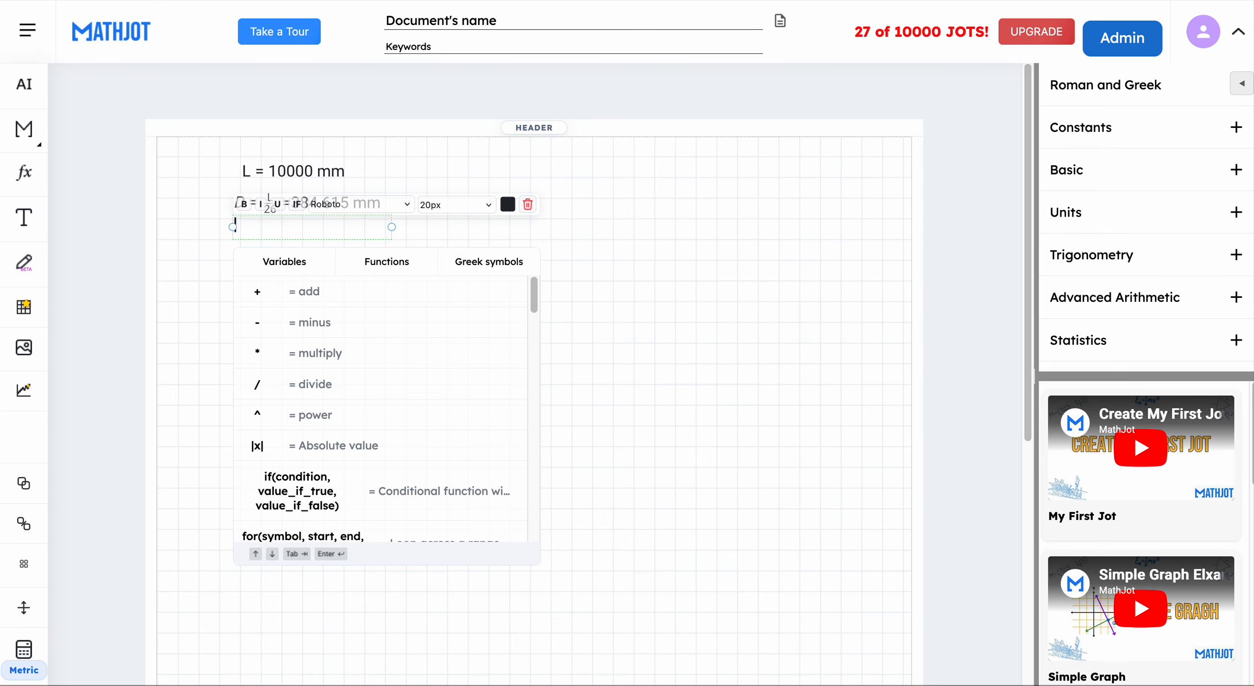
pyautogui.press('Escape')
pyautogui.click(278, 212)
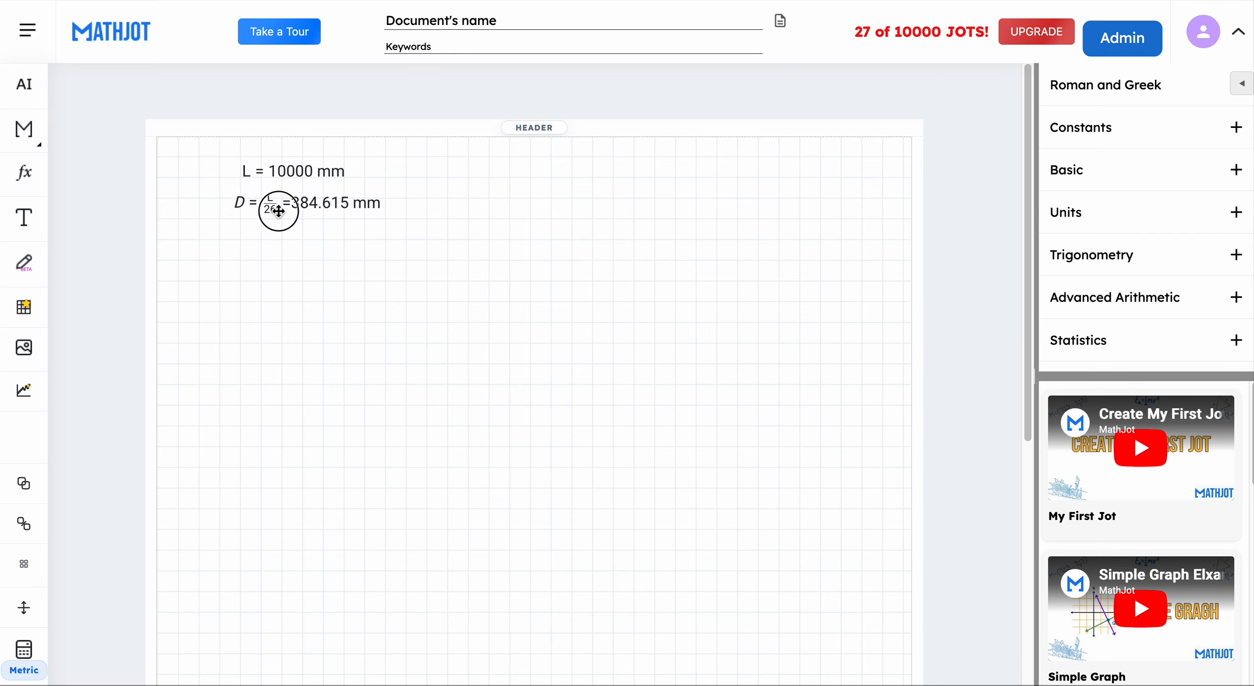
pyautogui.moveTo(279, 211); pyautogui.dragTo(286, 209)
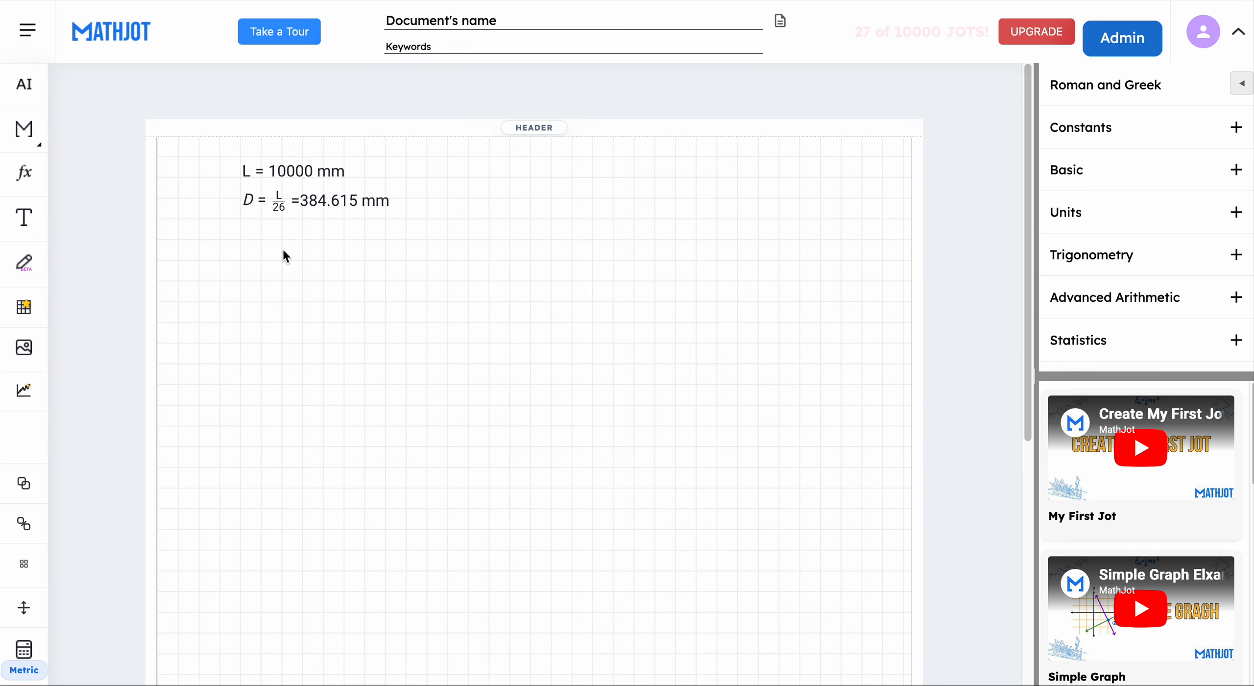
# Check the document's unit and decimal-place settings
pyautogui.click(23, 666)
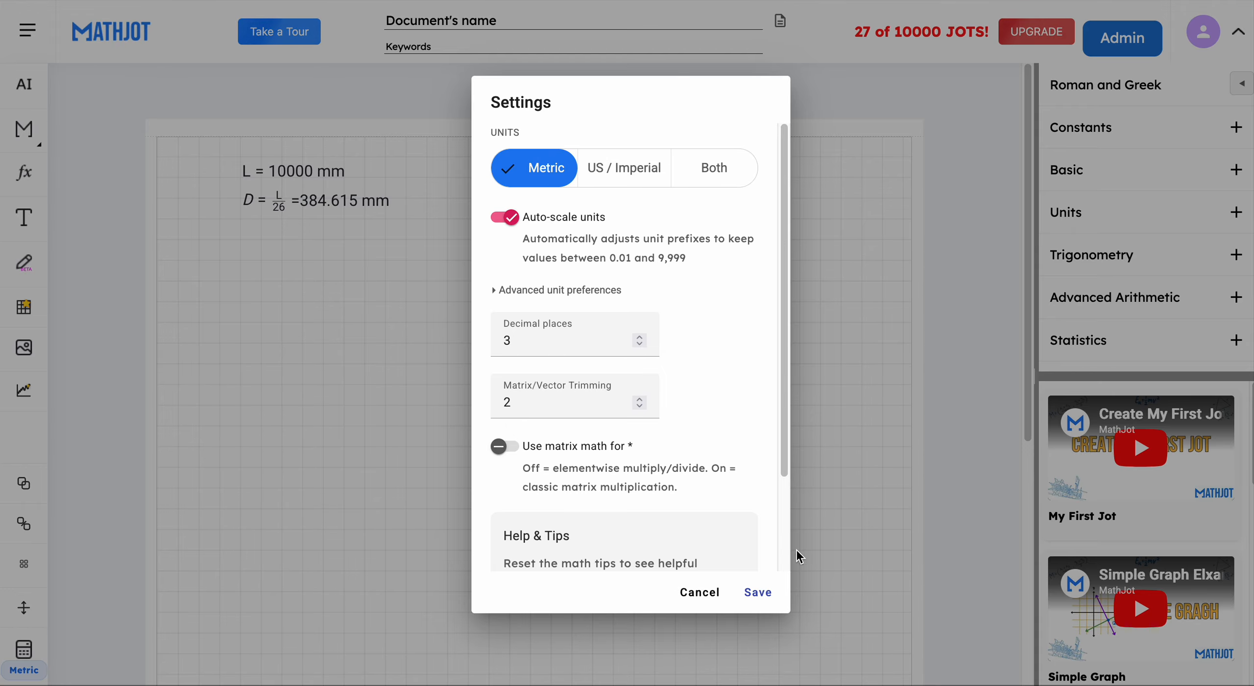
pyautogui.click(762, 594)
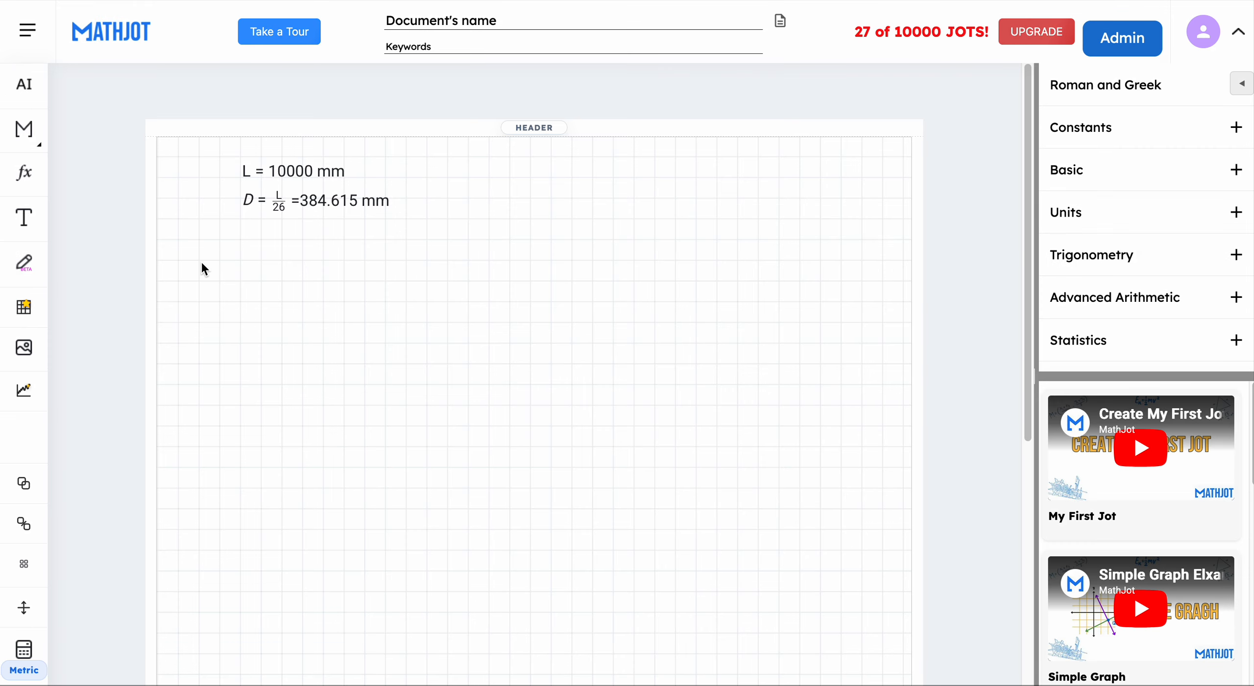
# Find the public Jot "Beam PinPin UDL" by searching for UDL and insert it below the D equation
pyautogui.click(27, 138)
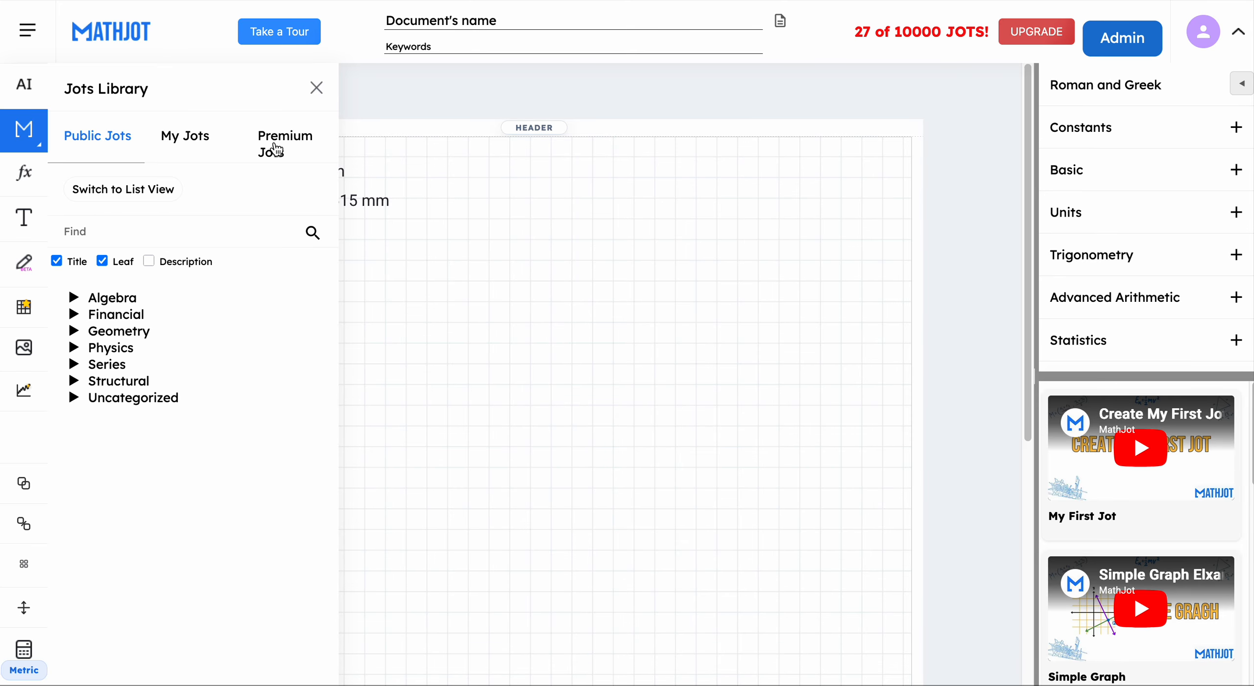
pyautogui.click(122, 231)
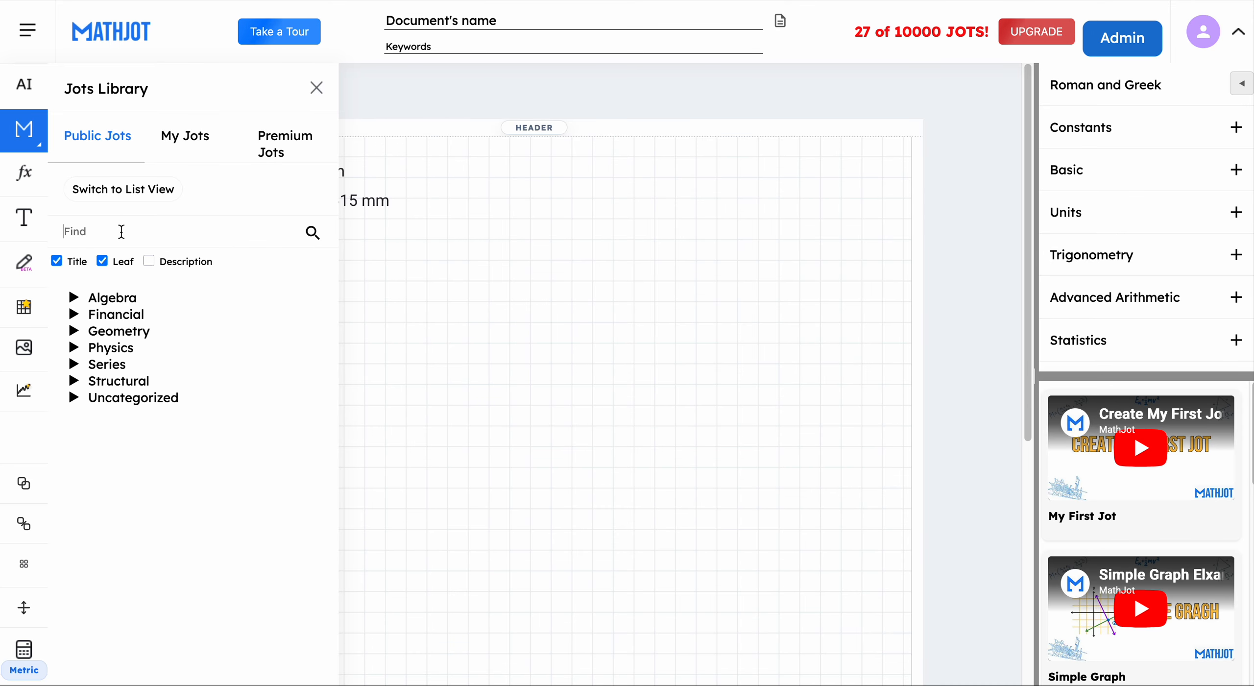
pyautogui.write('UDL')
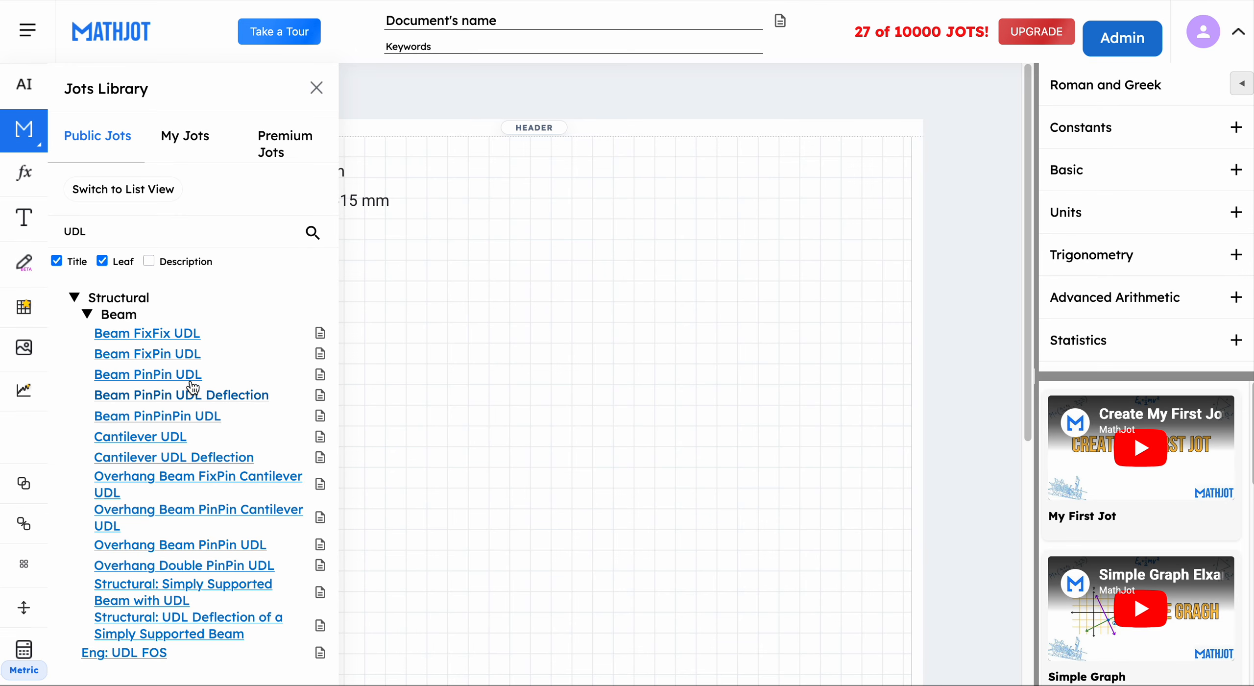
pyautogui.moveTo(184, 377); pyautogui.dragTo(396, 262)
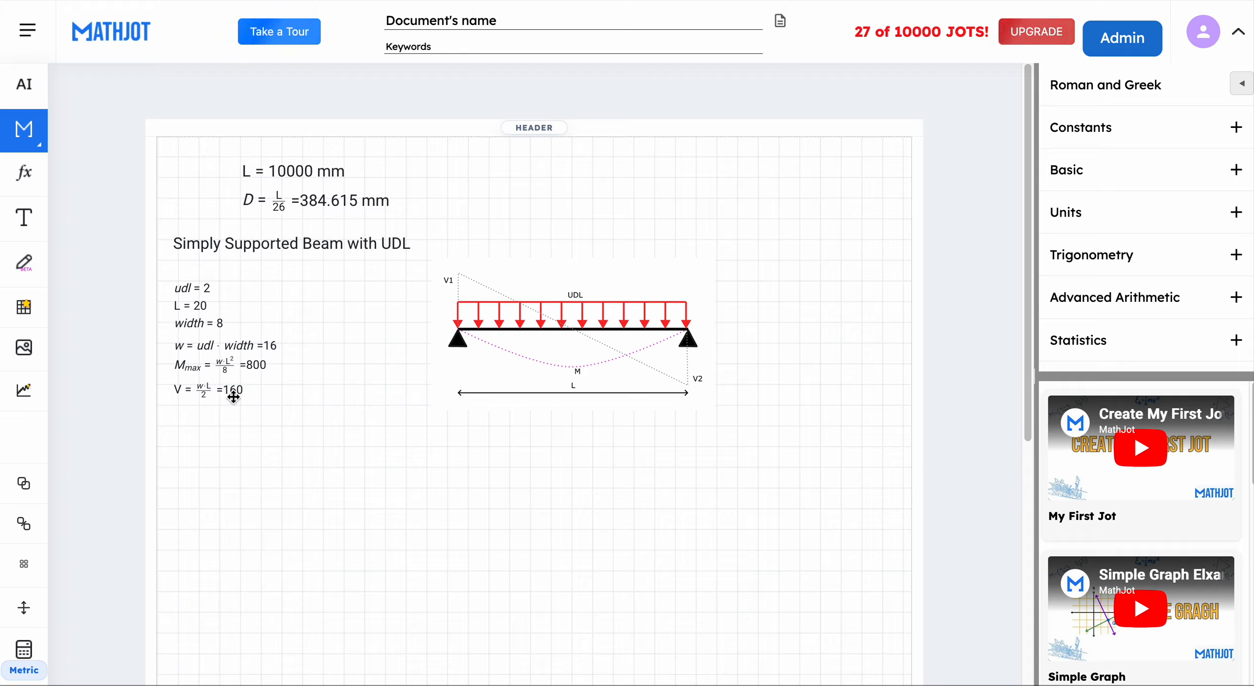
# Left-align the page's equations and heading, and set the font size of the six beam equations to 18px
pyautogui.moveTo(285, 463); pyautogui.dragTo(177, 166)
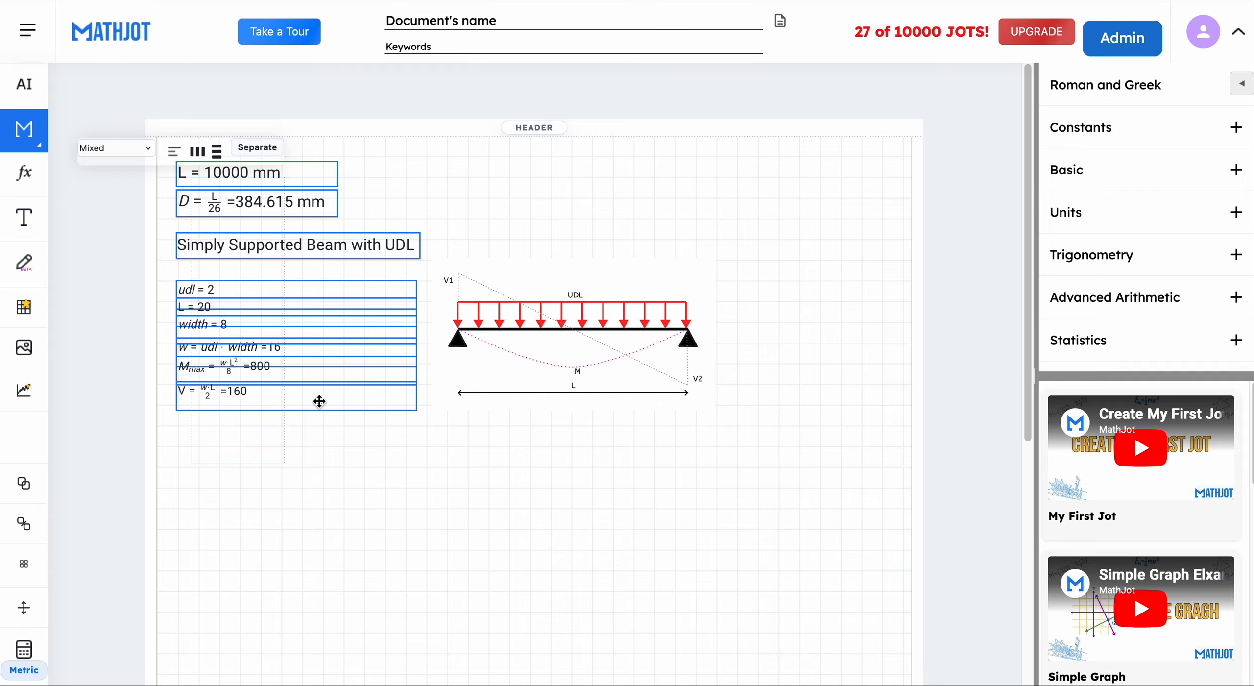
pyautogui.click(309, 495)
pyautogui.moveTo(277, 465); pyautogui.dragTo(223, 283)
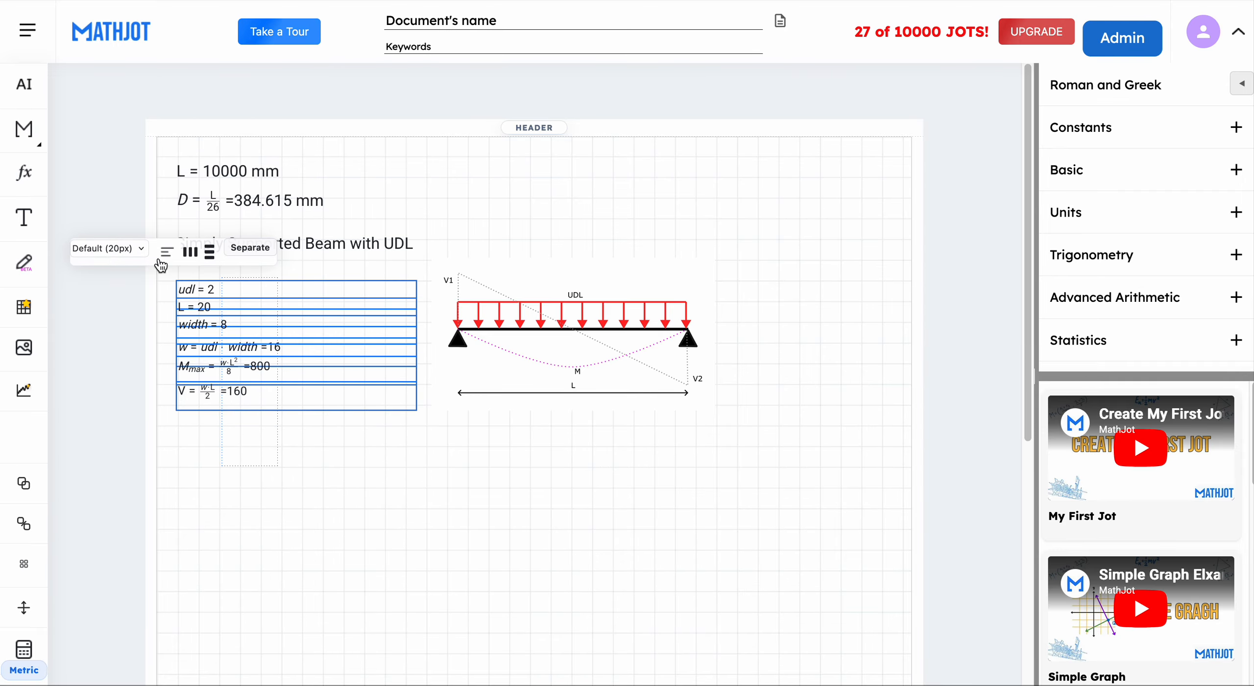
pyautogui.click(128, 248)
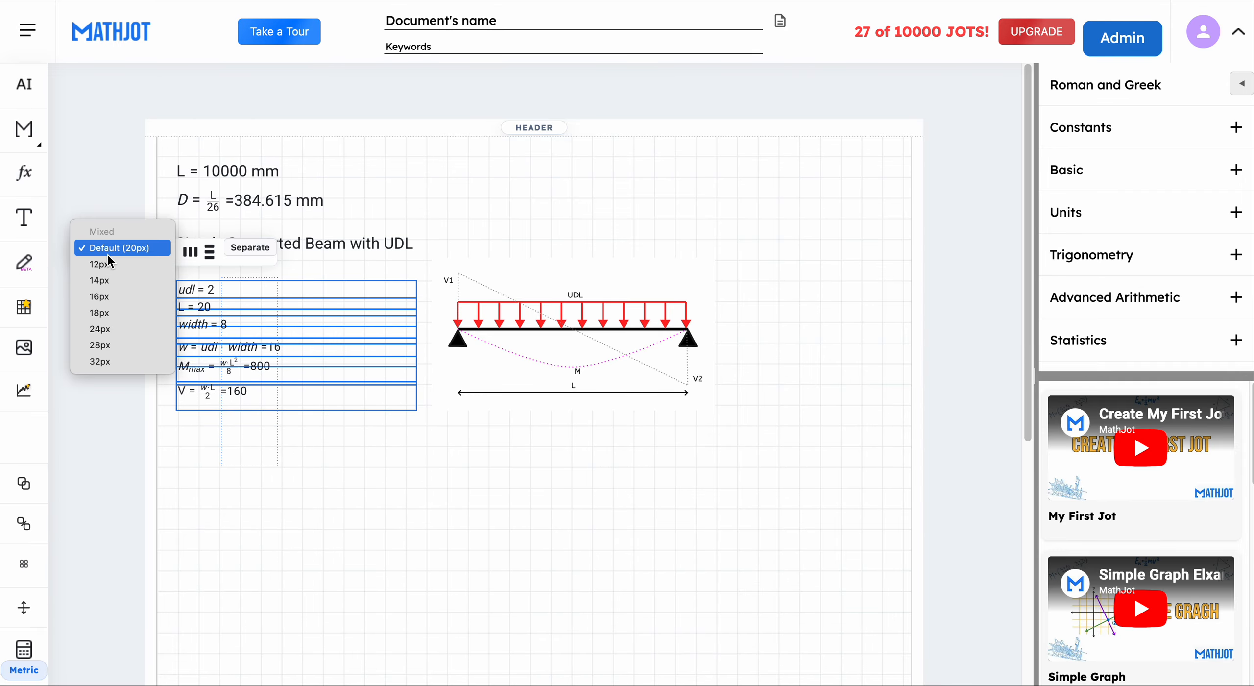
pyautogui.click(121, 313)
pyautogui.click(307, 463)
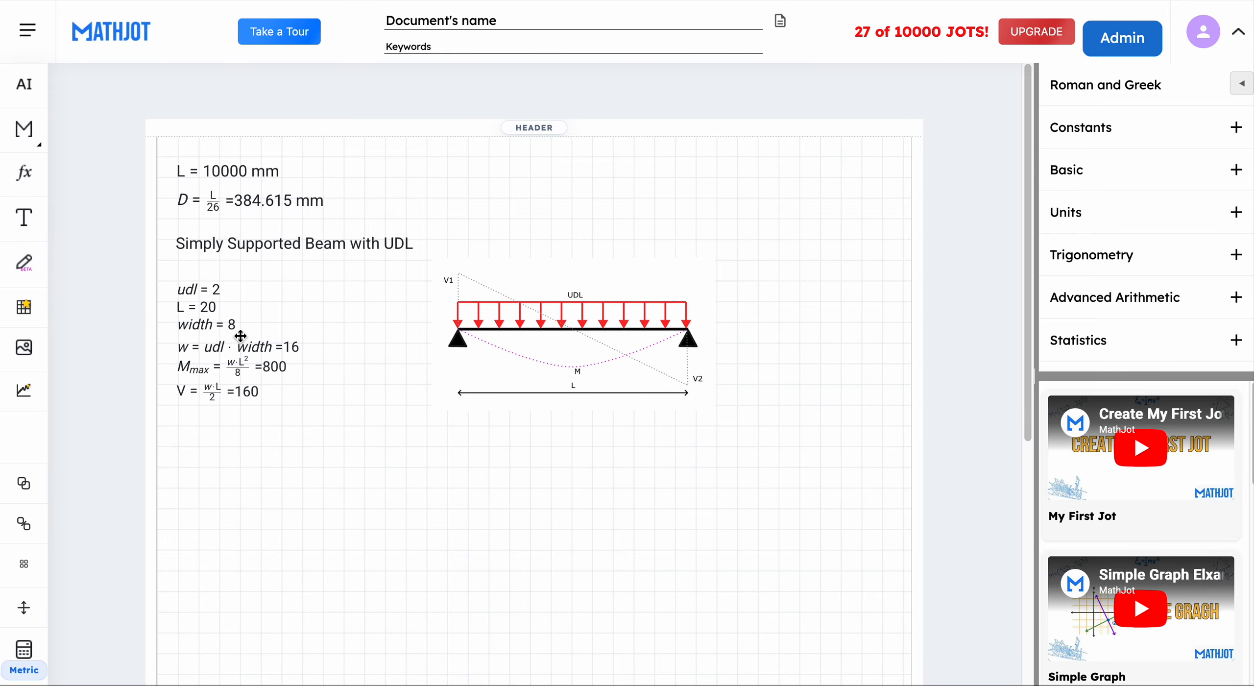
# Set udl to 2 kN/m^2 and move the udl and L = 20 lines up to space them apart
pyautogui.click(215, 288)
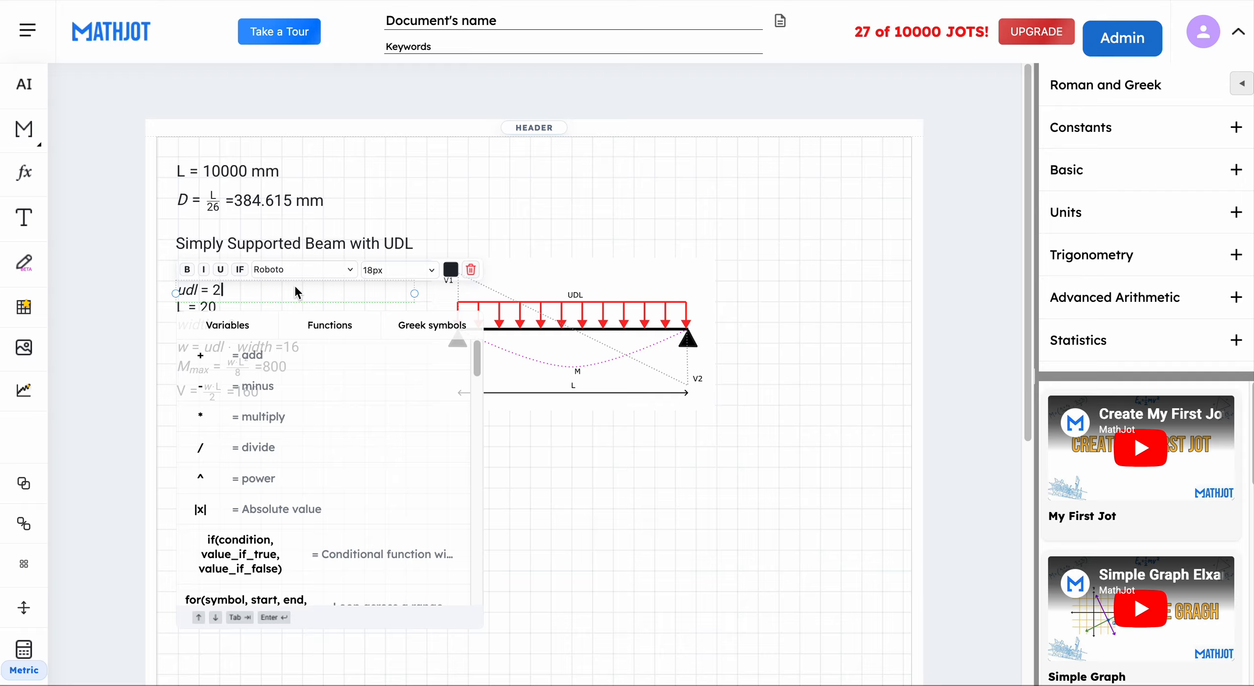
pyautogui.write('k')
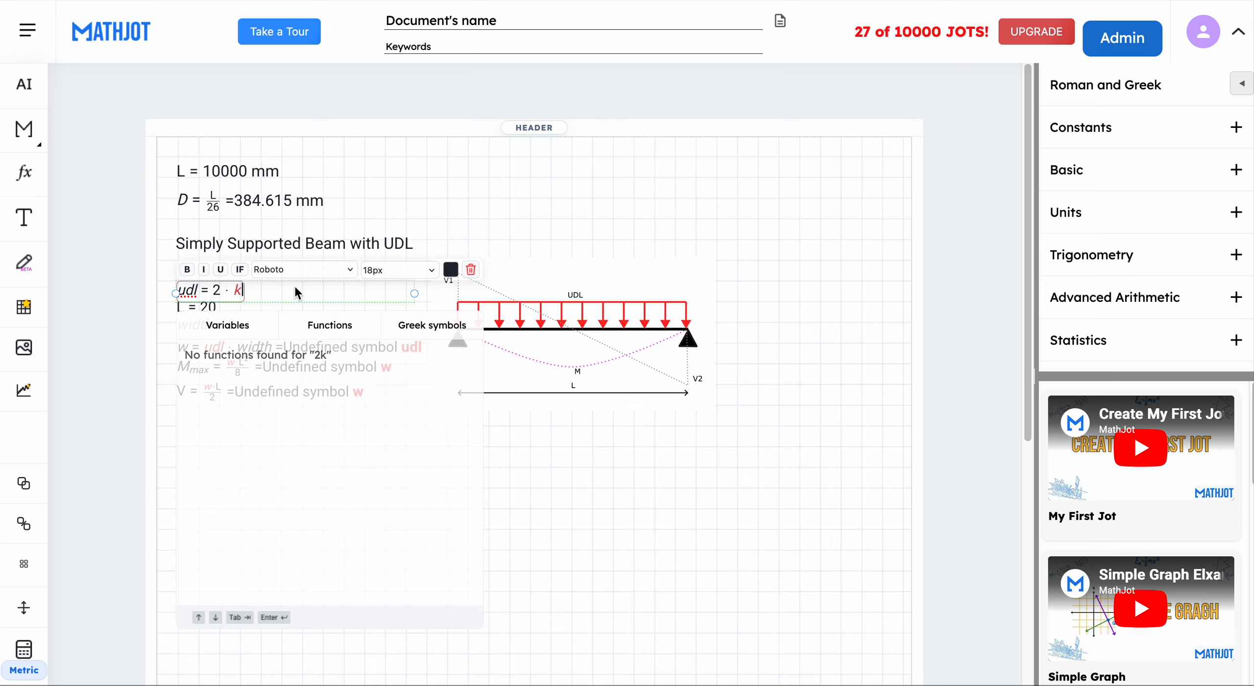
pyautogui.write('N/m')
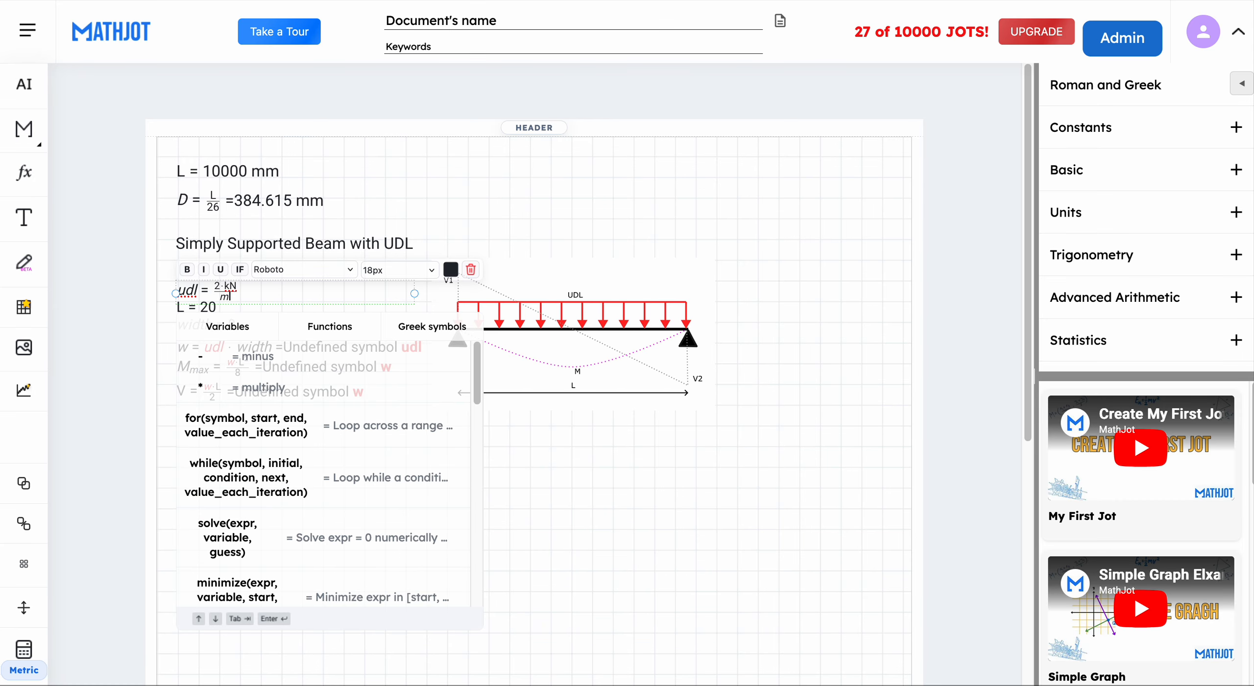
pyautogui.write('^2')
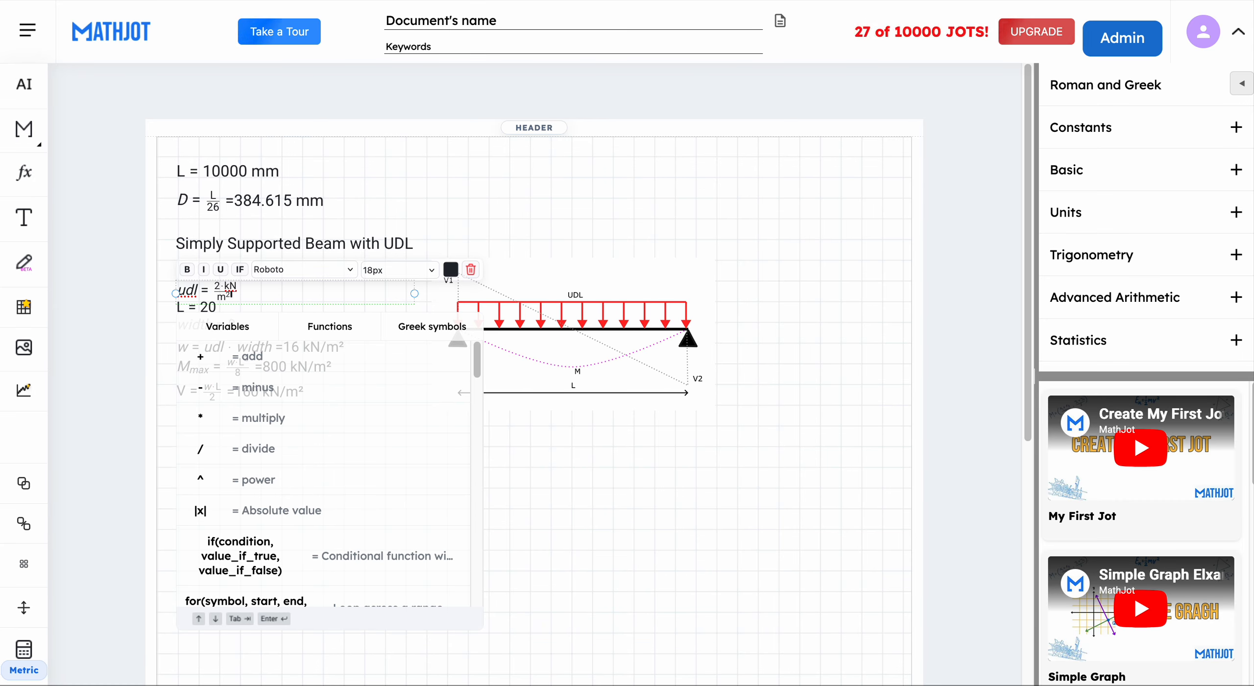
pyautogui.click(672, 531)
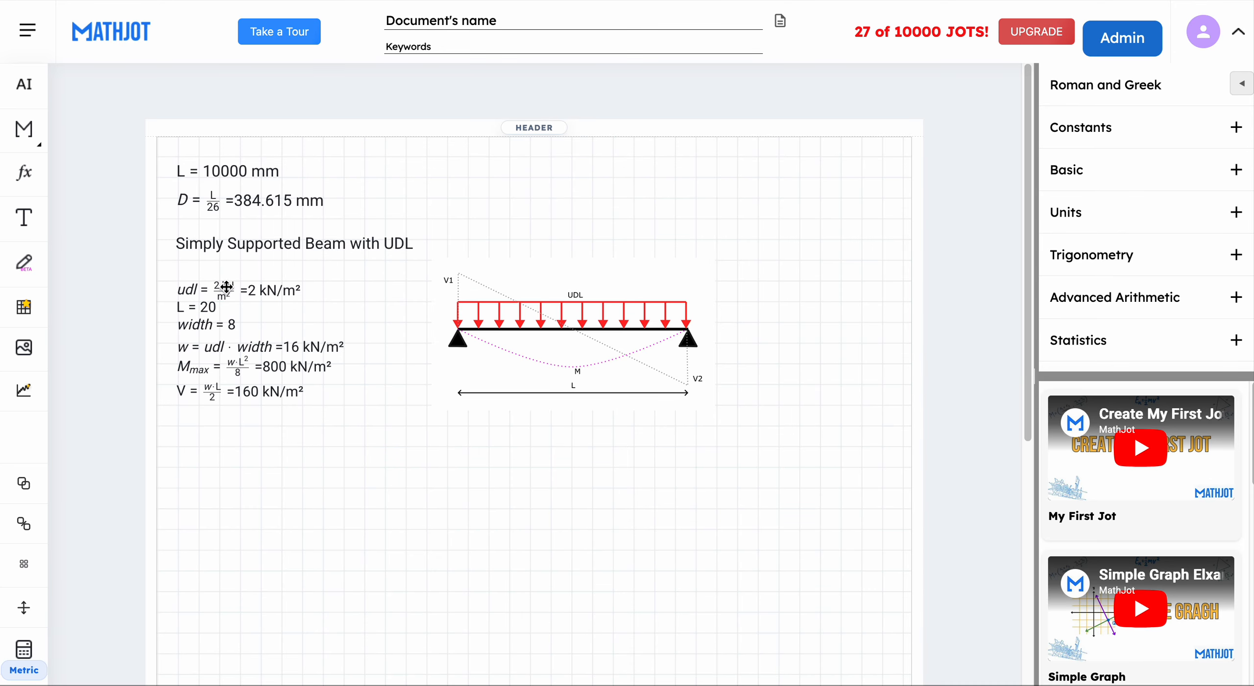
pyautogui.moveTo(216, 292)
pyautogui.mouseDown()
pyautogui.moveTo(217, 278)
pyautogui.moveTo(210, 301)
pyautogui.mouseUp()
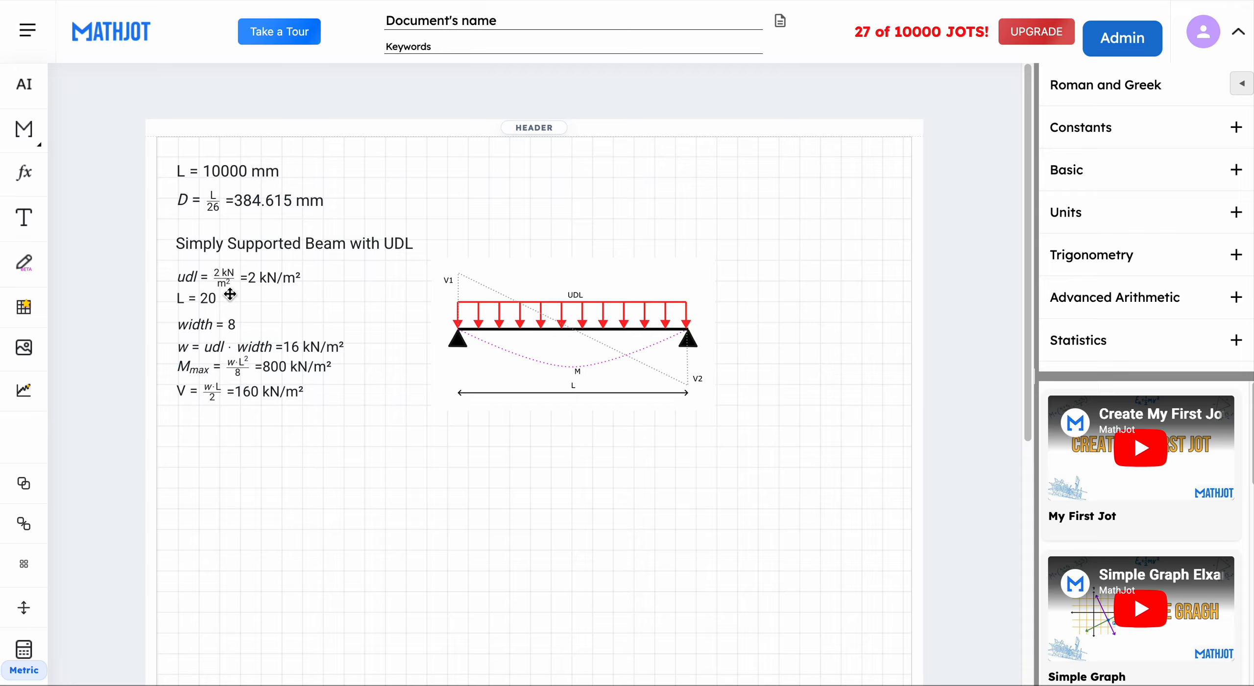
# Delete the beam Jot's own L = 20 line and set width to 8 m
pyautogui.click(204, 301)
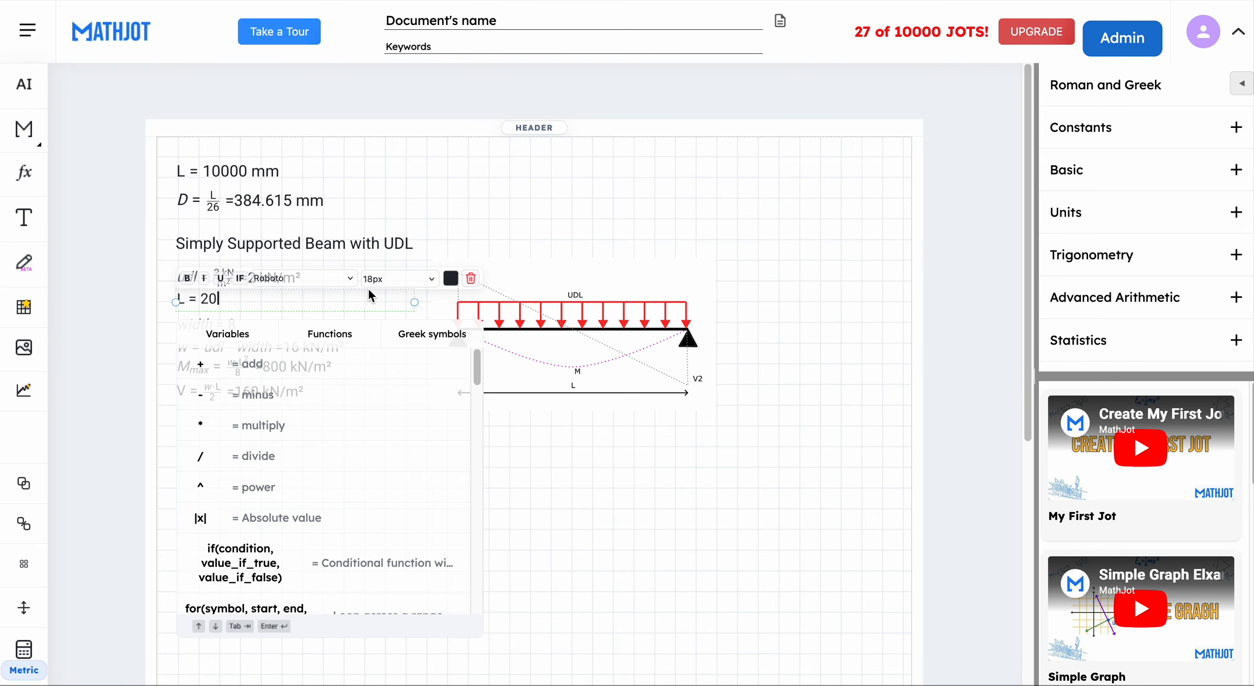
pyautogui.click(467, 276)
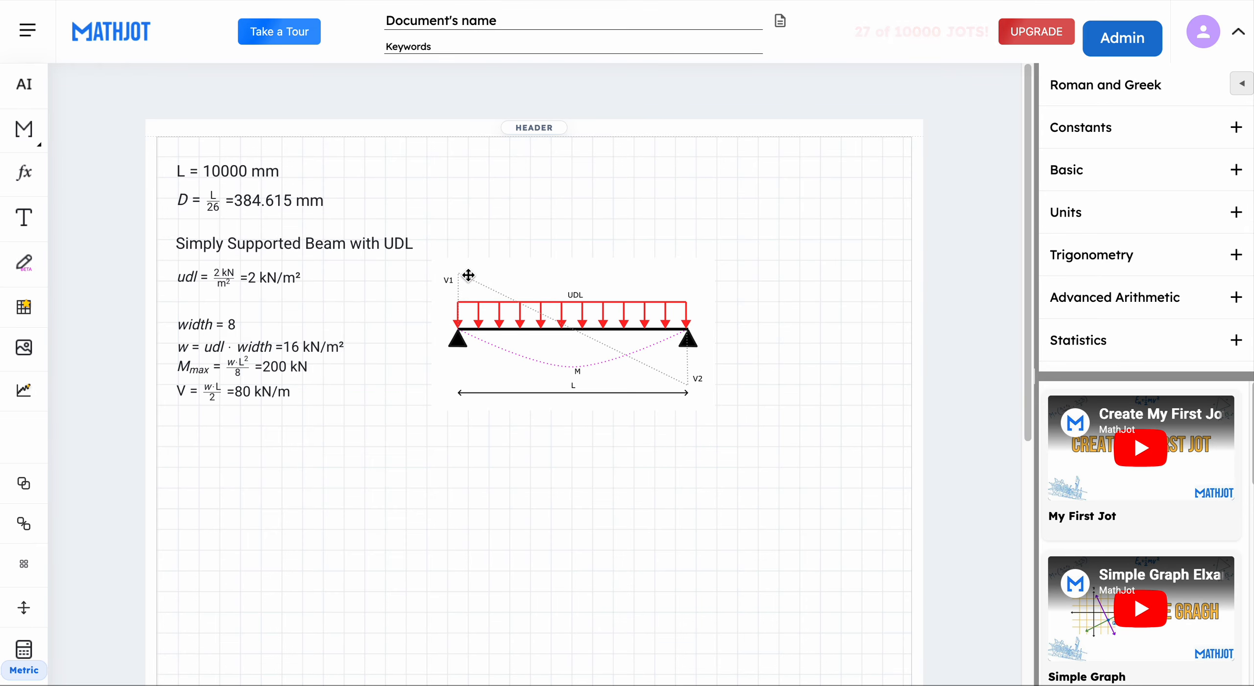
pyautogui.click(235, 326)
pyautogui.write('m')
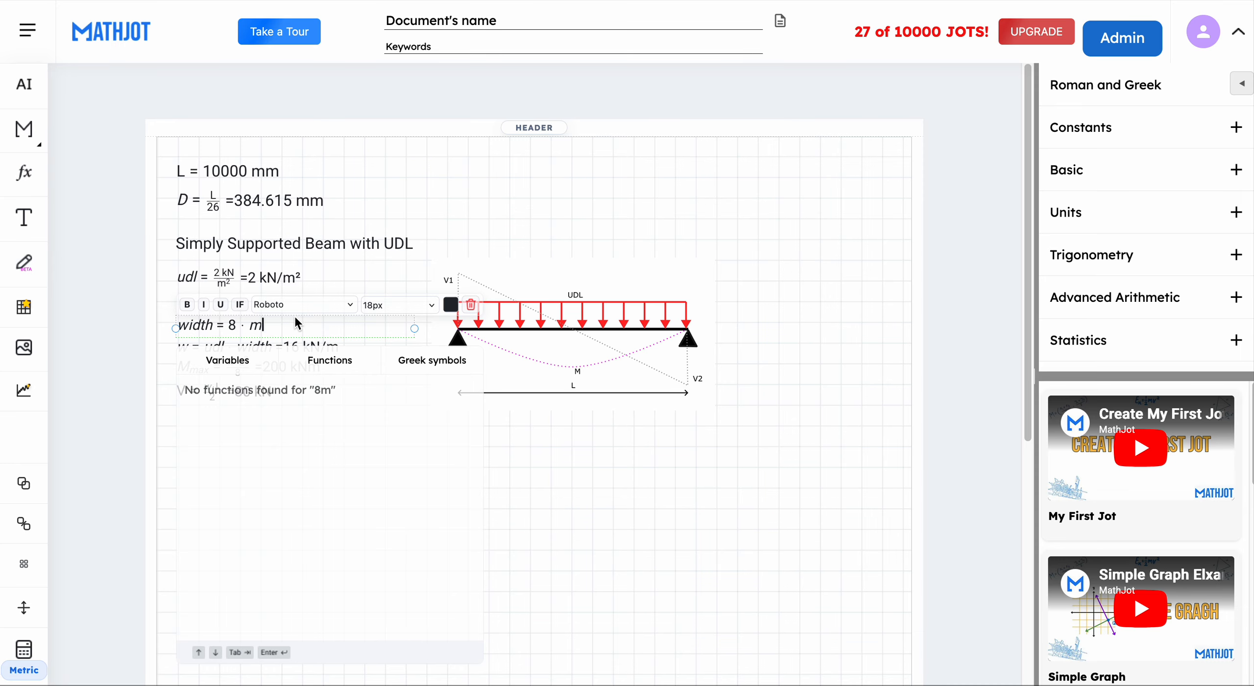
pyautogui.click(605, 485)
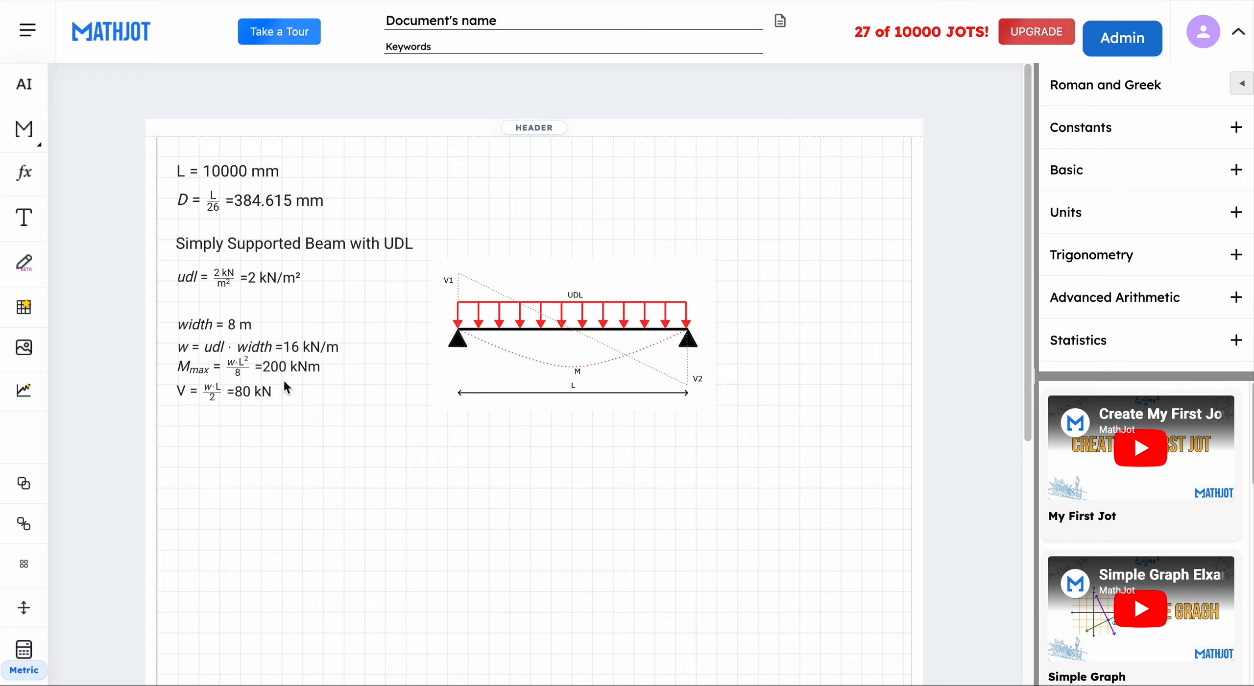
# Search the premium Jots for "reo" and insert "AS3600 Beam As Reo required under Moment" below the beam equations
pyautogui.click(43, 139)
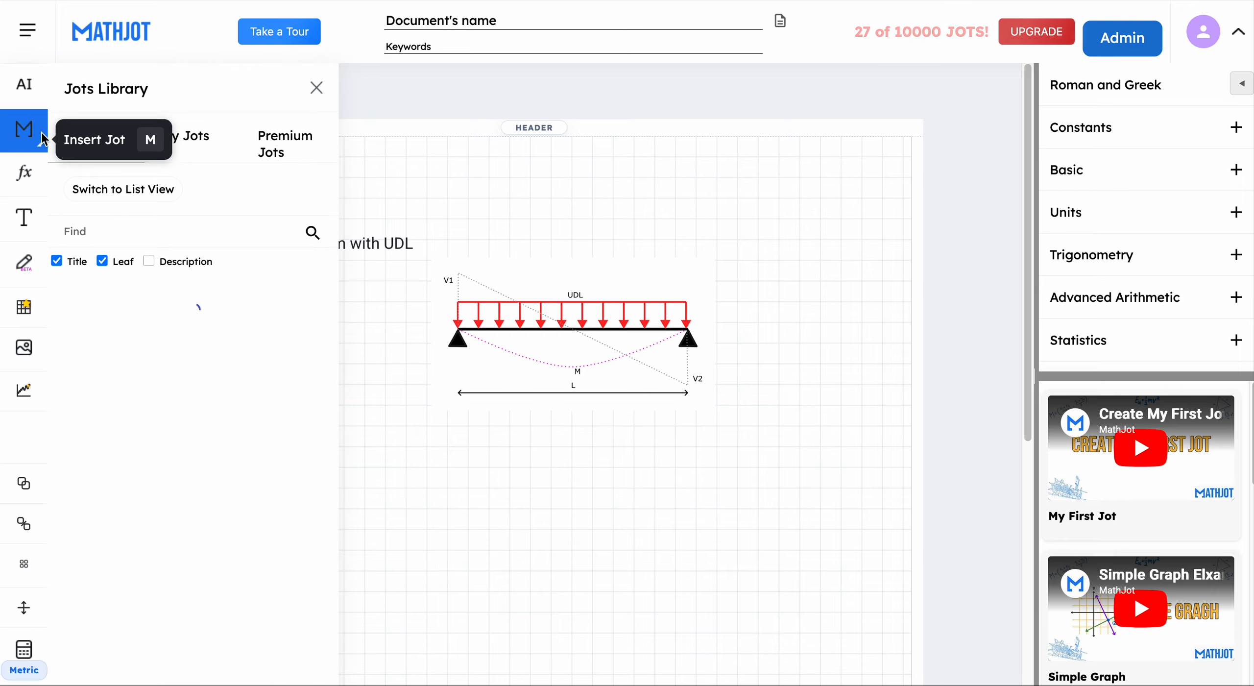
pyautogui.click(283, 143)
pyautogui.click(128, 234)
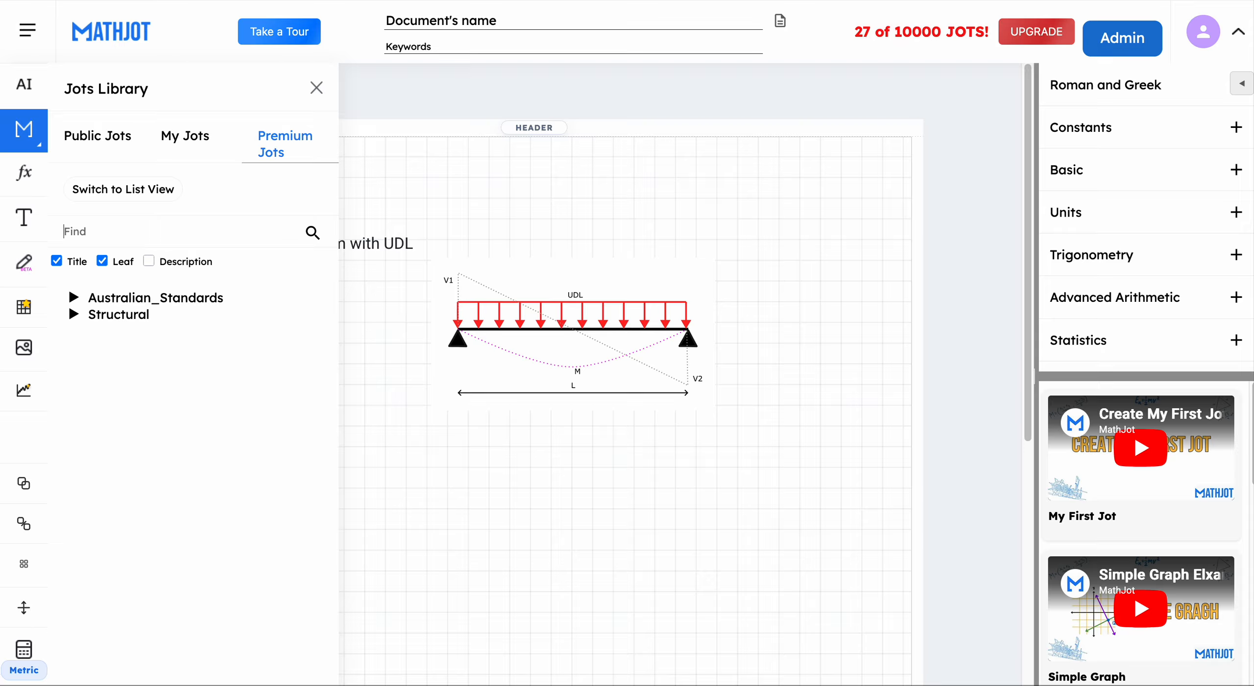
pyautogui.write('reo')
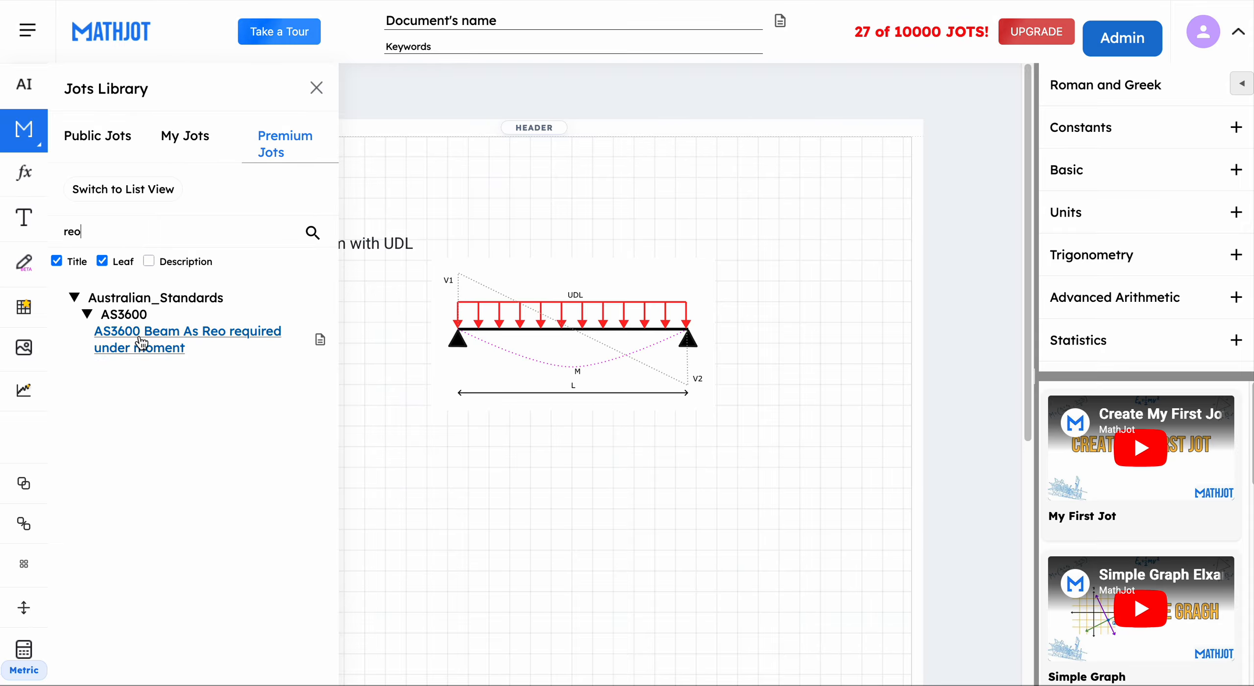
pyautogui.moveTo(142, 339); pyautogui.dragTo(406, 467)
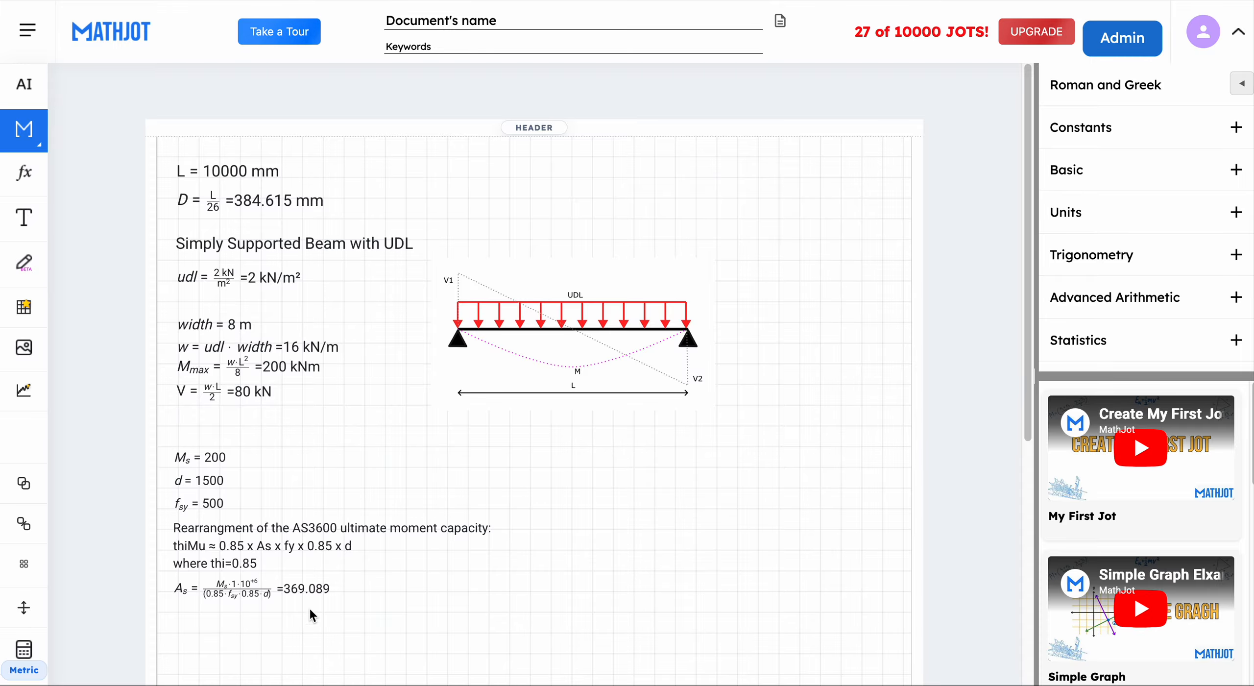
# Move the inserted reinforcement equations and note up, closer to the V equation, and align them with the beam equations above
pyautogui.moveTo(303, 628); pyautogui.dragTo(219, 447)
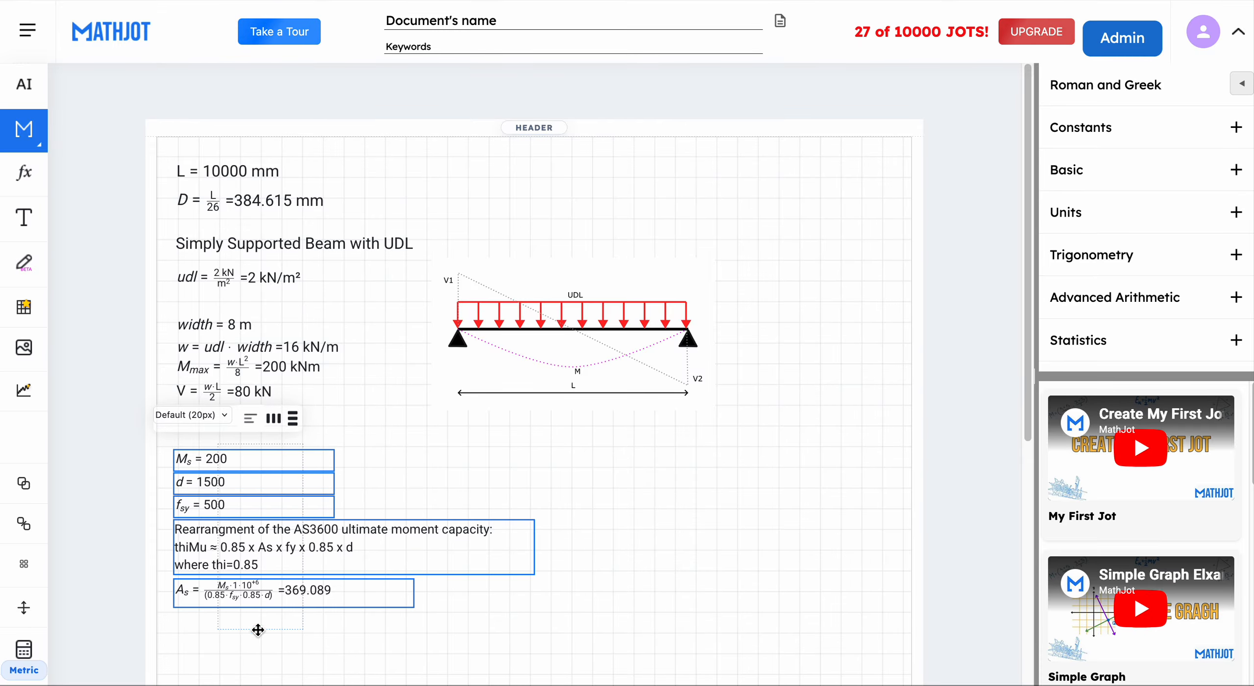
pyautogui.moveTo(259, 637); pyautogui.dragTo(213, 446)
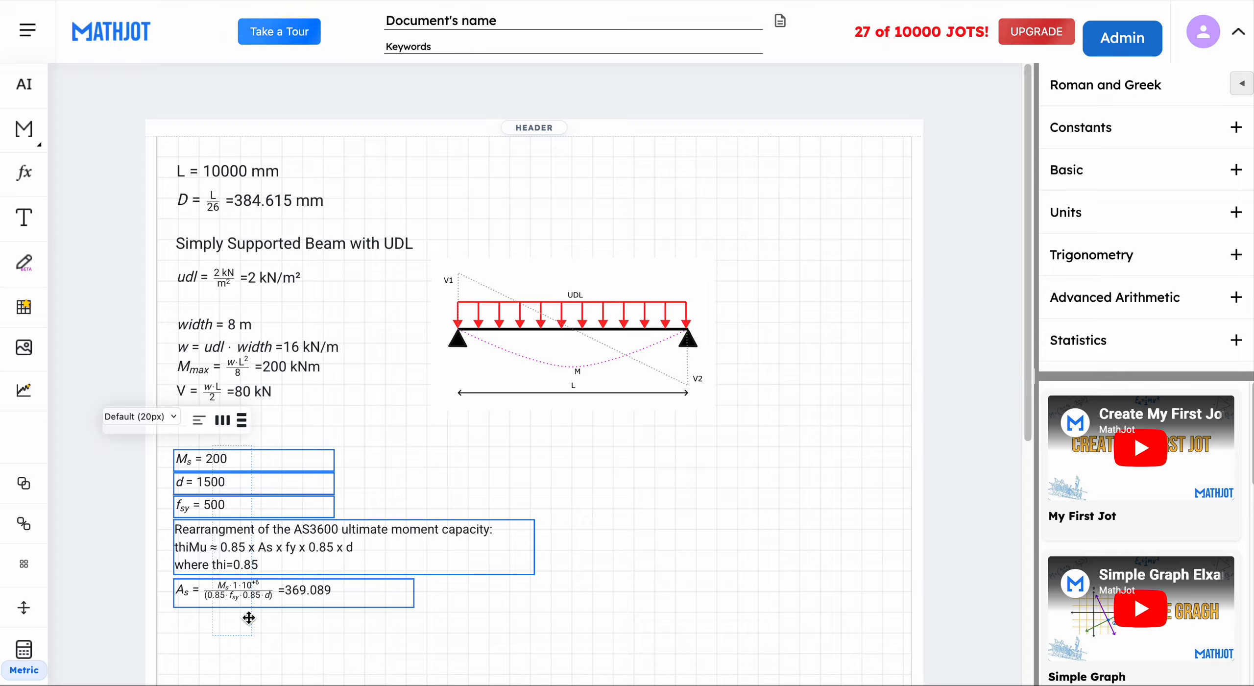
pyautogui.moveTo(248, 608); pyautogui.dragTo(259, 525)
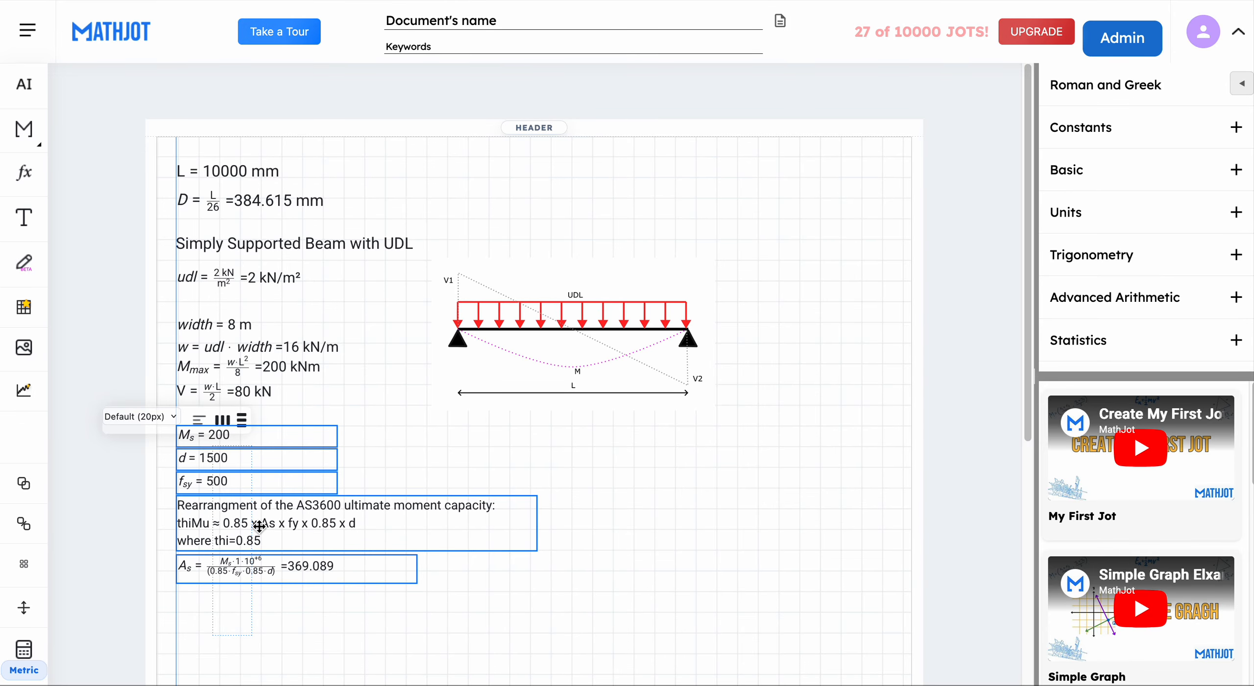
pyautogui.click(566, 604)
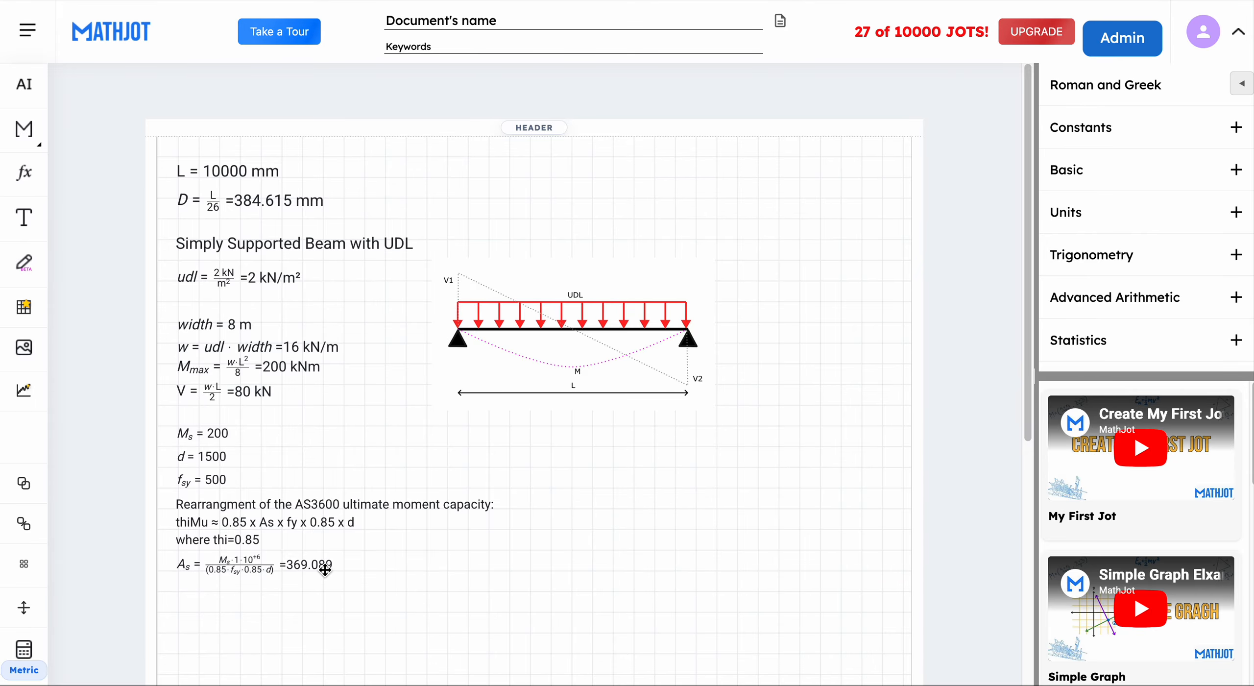
# Set M_s in the reinforcement equations to the beam's M_max variable
pyautogui.click(220, 433)
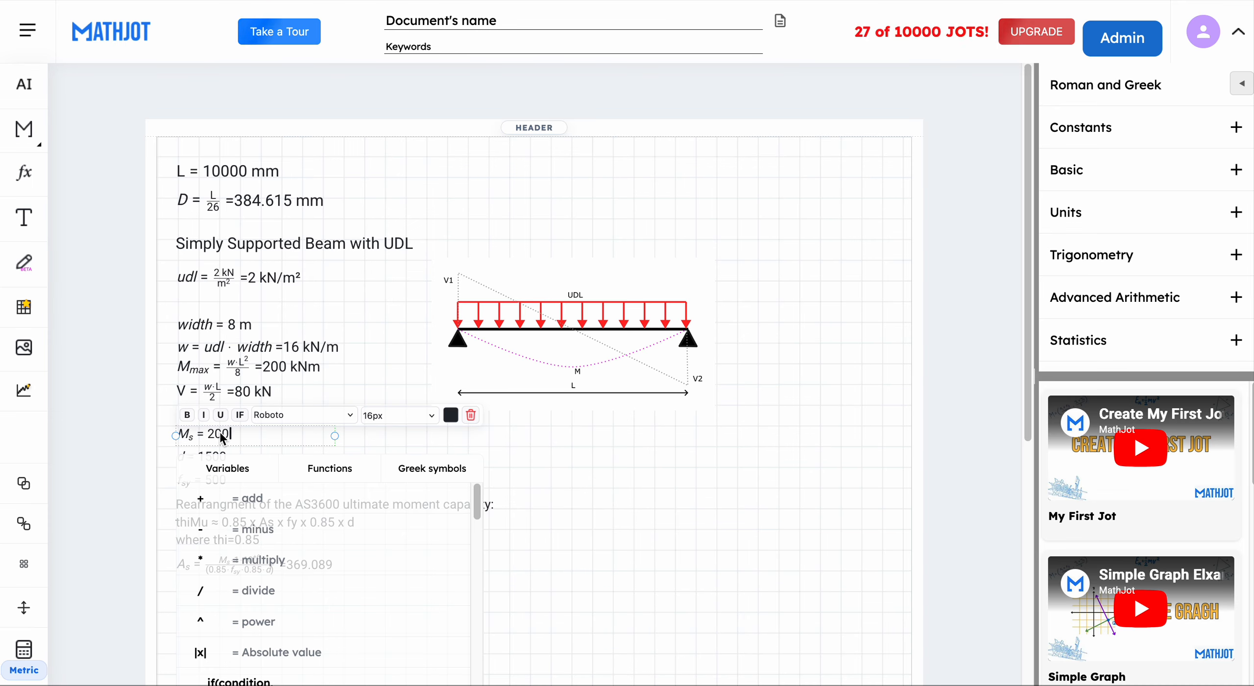
pyautogui.press('BackSpace')
pyautogui.press('BackSpace')
pyautogui.press('BackSpace')
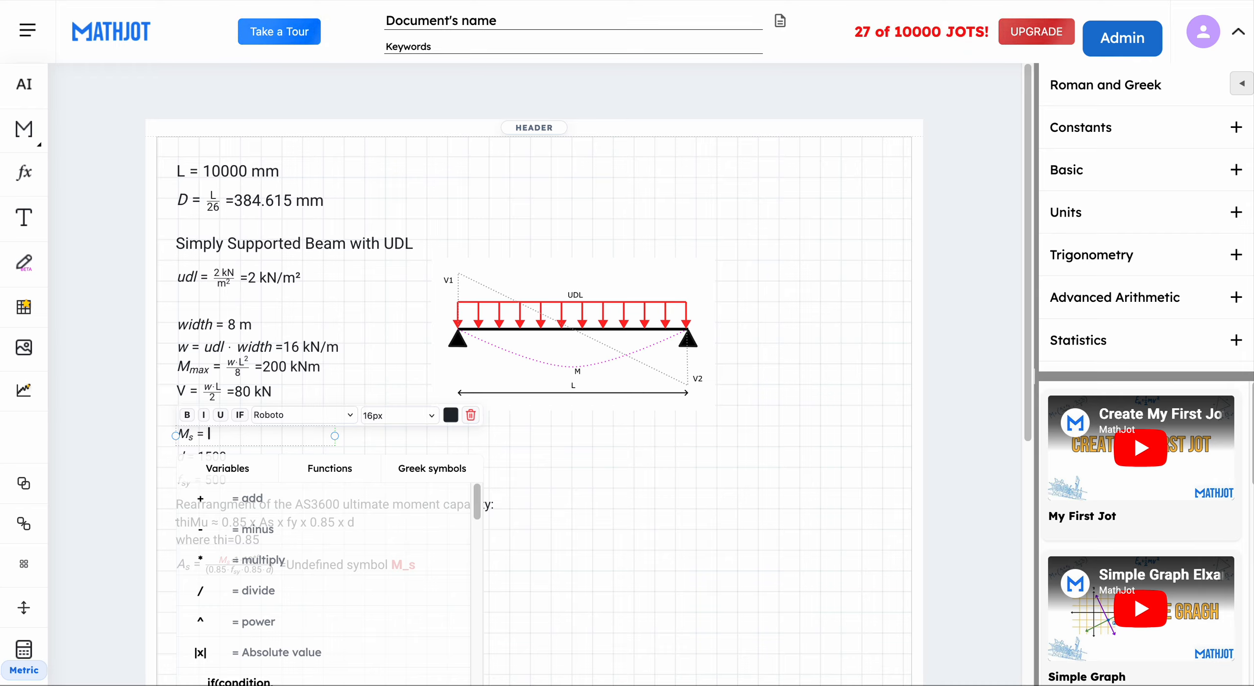
pyautogui.write('M_max')
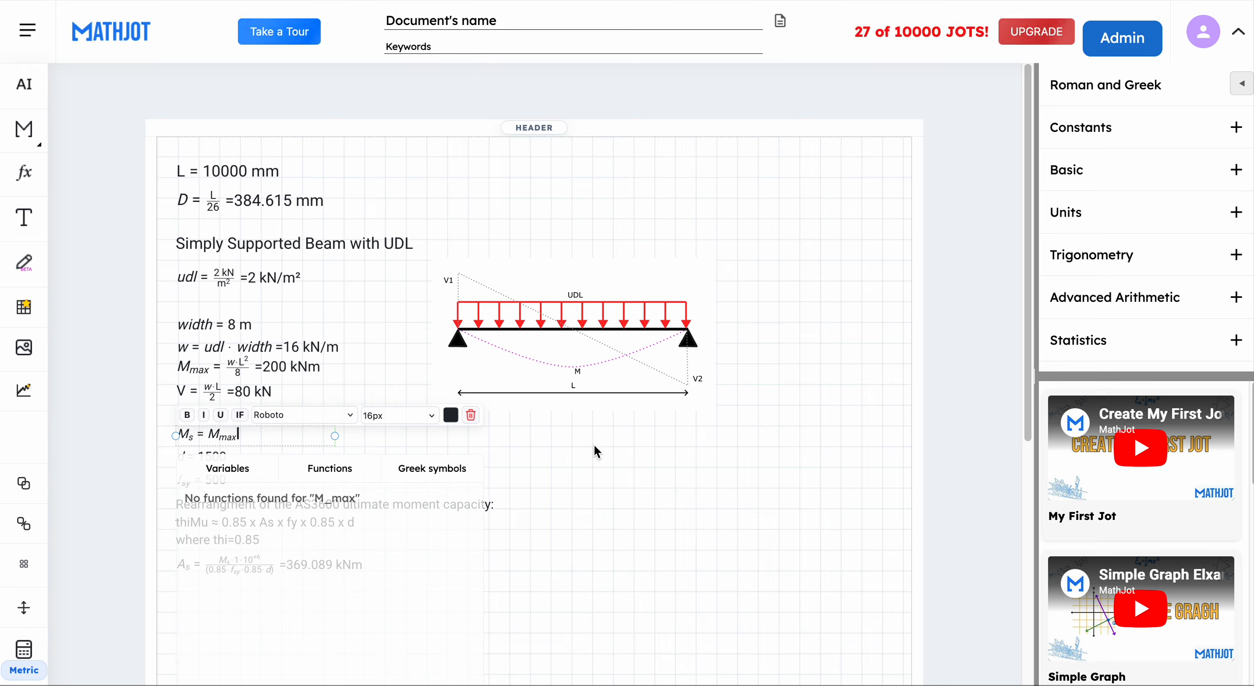
pyautogui.click(594, 480)
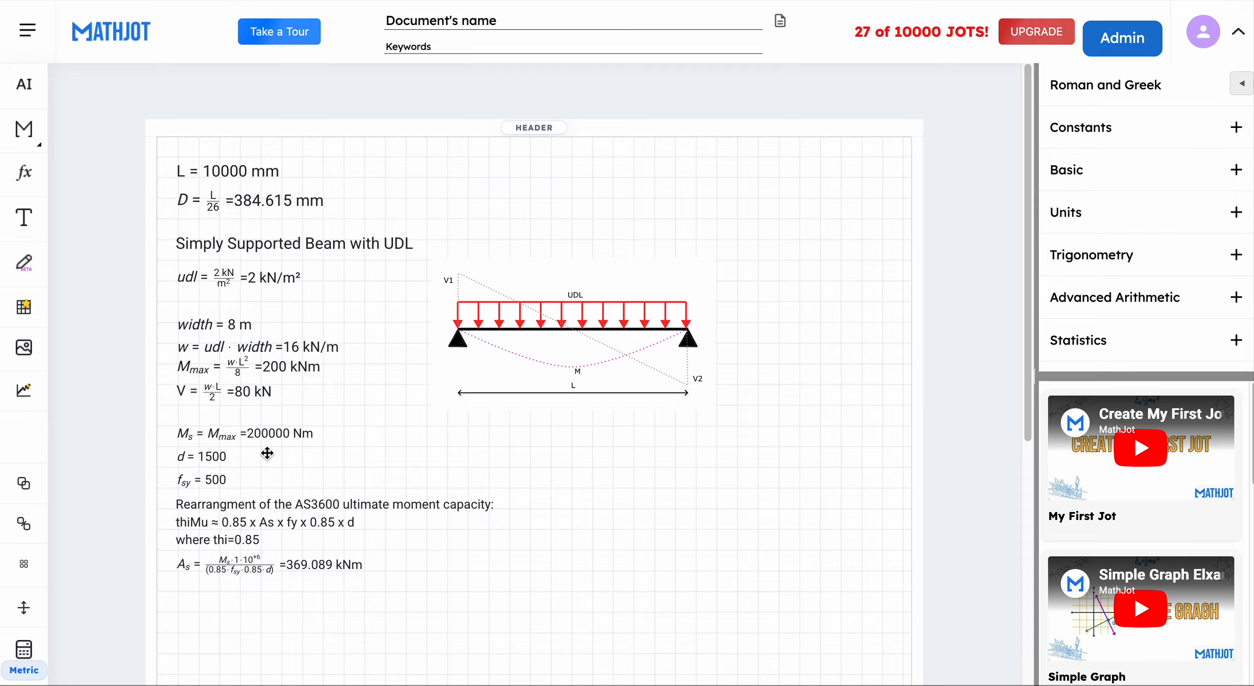
# Set d in the reinforcement equations to the depth variable D
pyautogui.click(219, 456)
pyautogui.press('BackSpace')
pyautogui.press('BackSpace')
pyautogui.press('BackSpace')
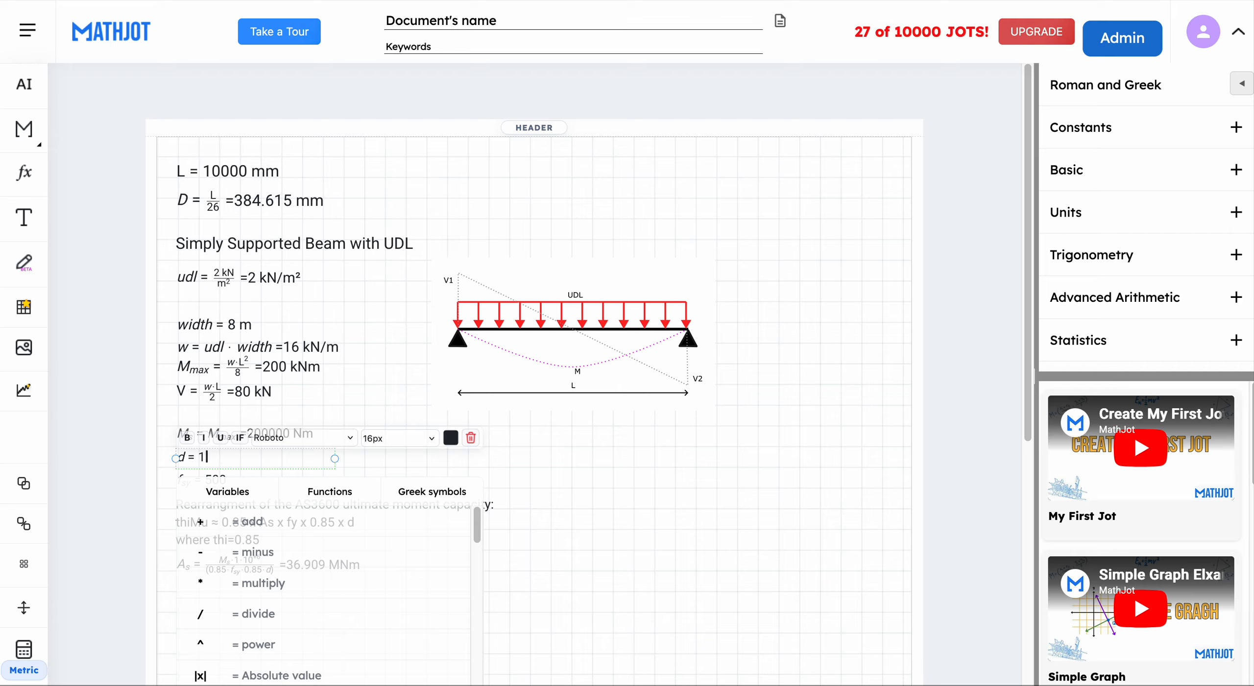
pyautogui.write('D')
pyautogui.click(654, 476)
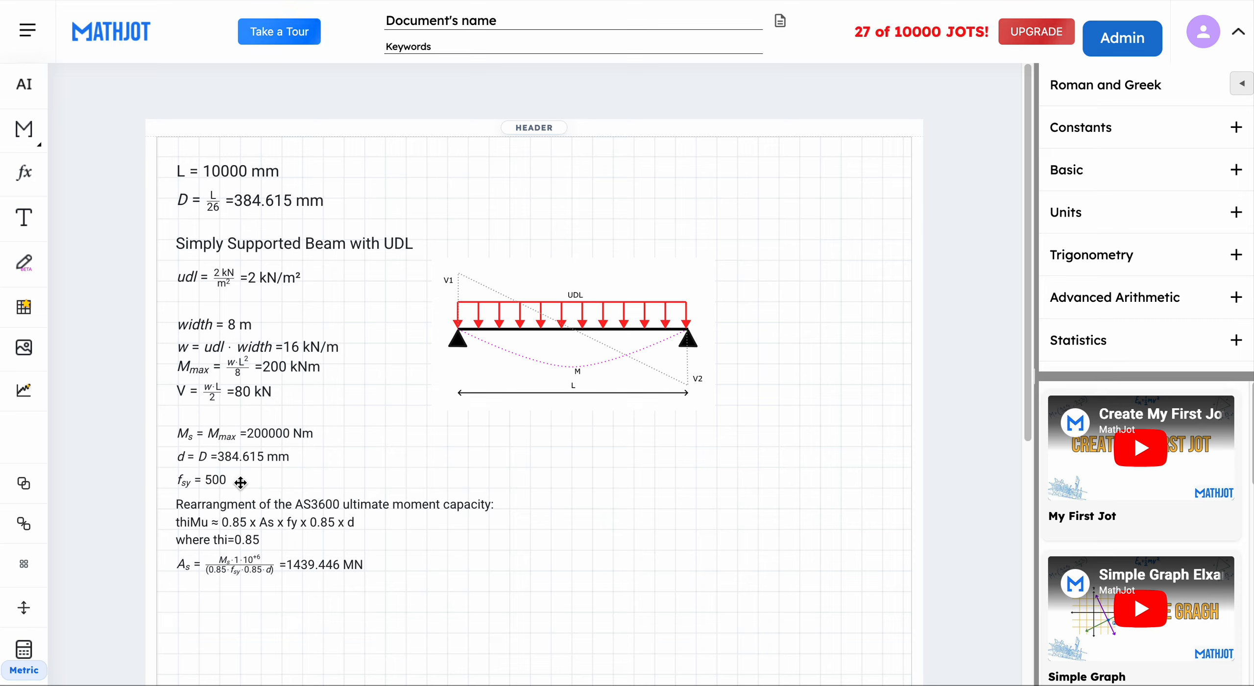
# Add the unit MPa to the f_sy value so it reads 500 MPa
pyautogui.click(226, 479)
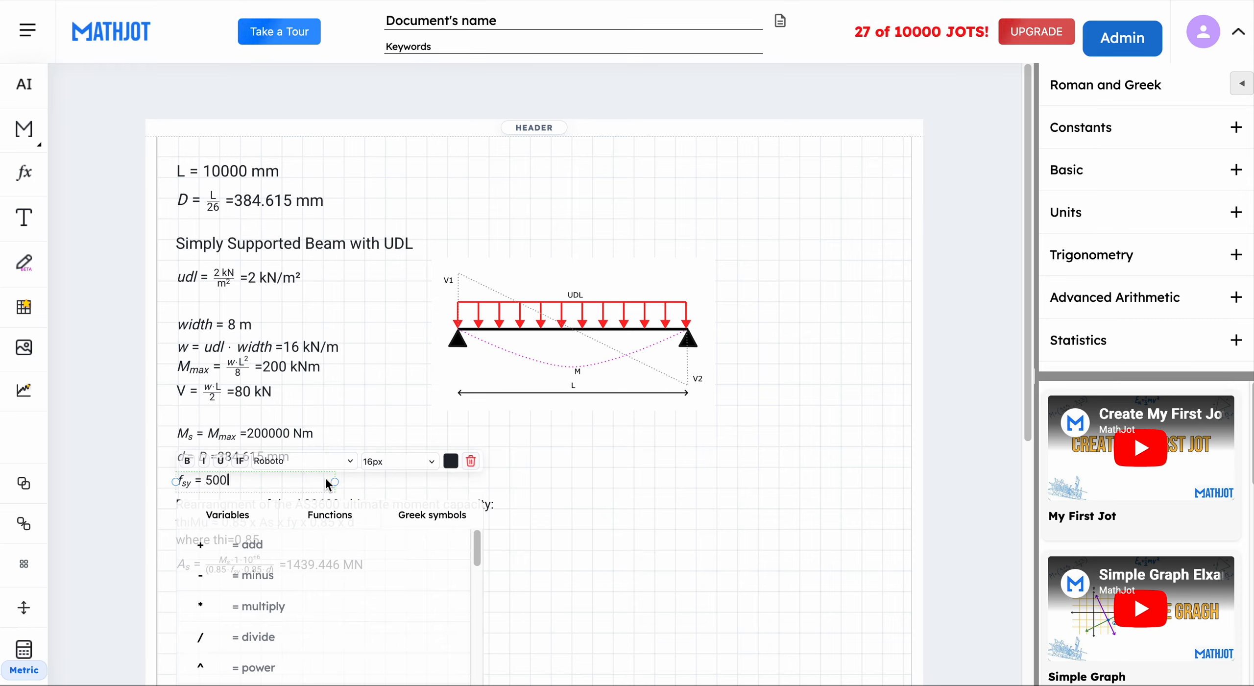
pyautogui.write('MPa')
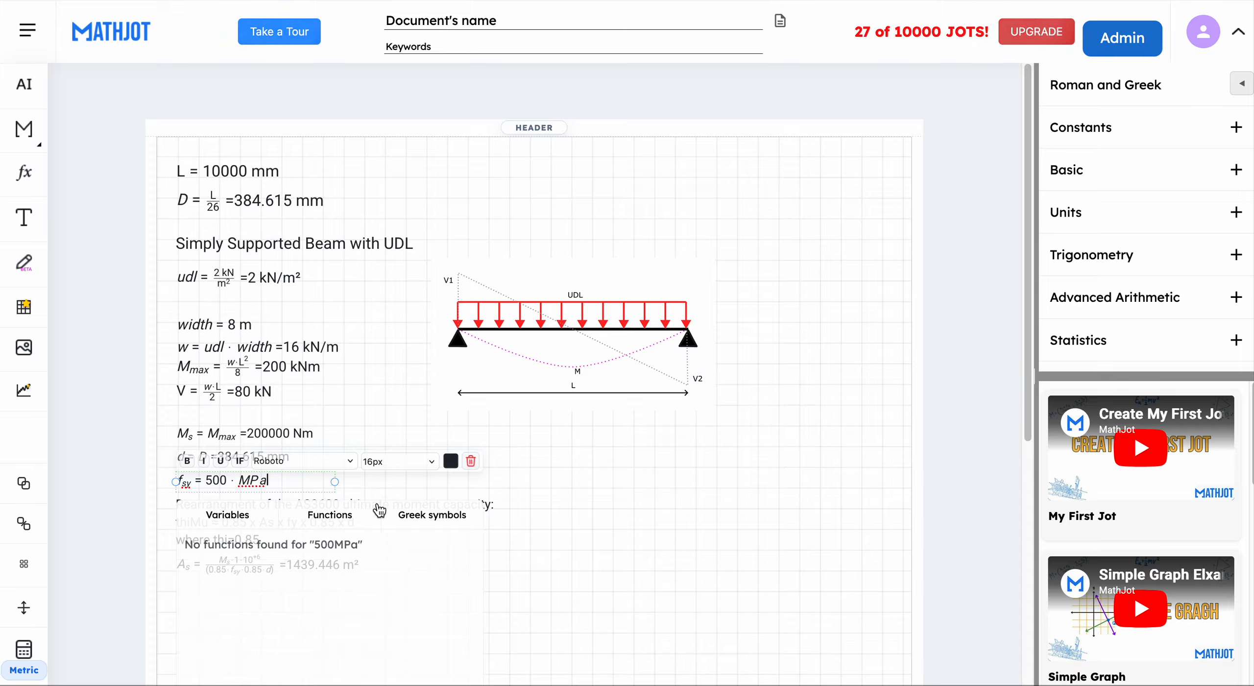
pyautogui.click(675, 468)
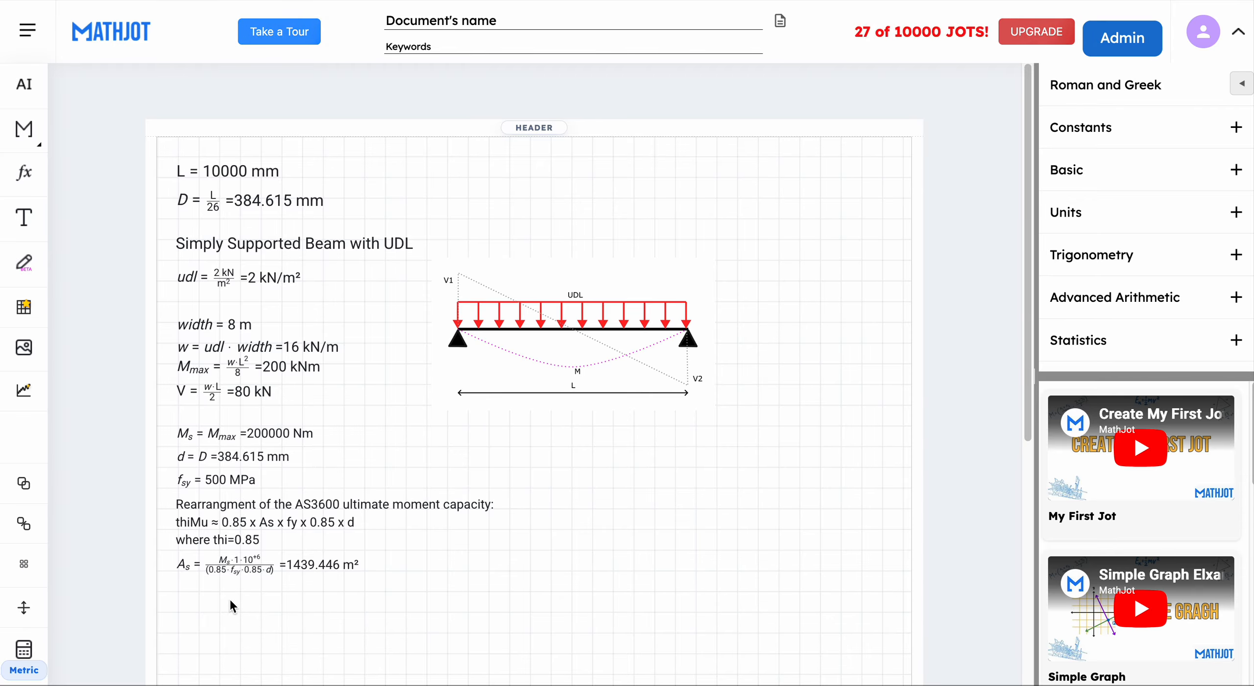
# Add the equation A_s = A_s in mm^2 below the reinforcement area formula to convert its unit
pyautogui.click(184, 601)
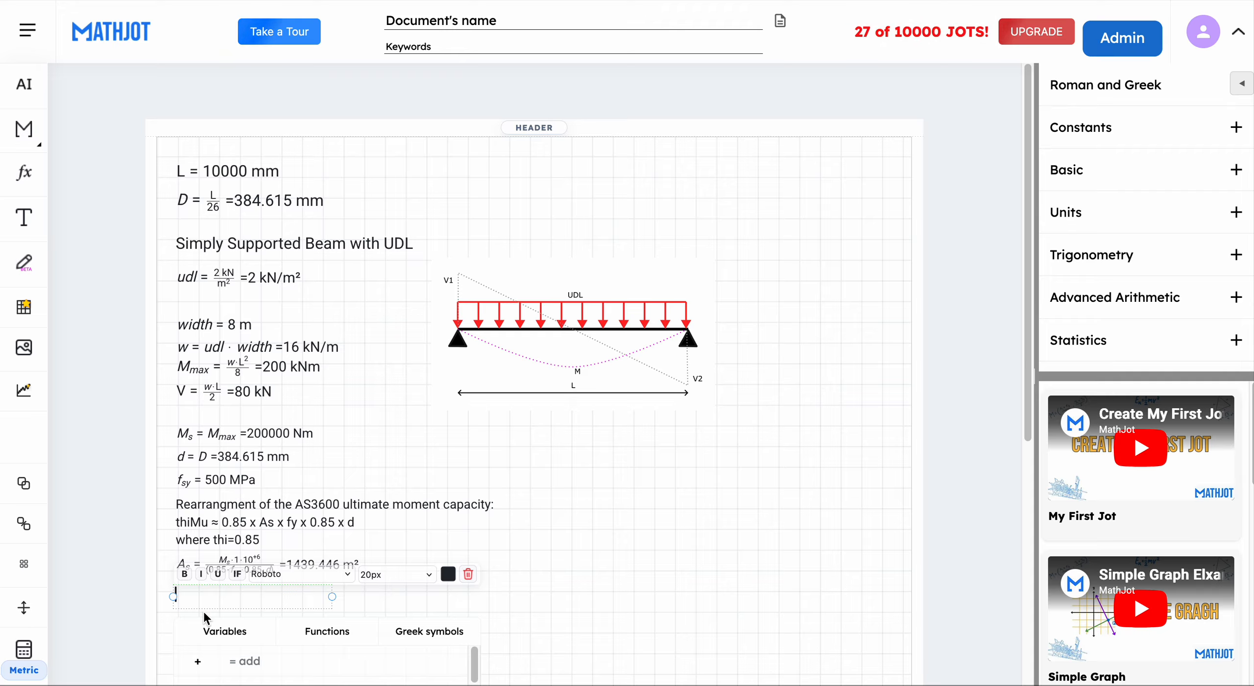
pyautogui.write('A_')
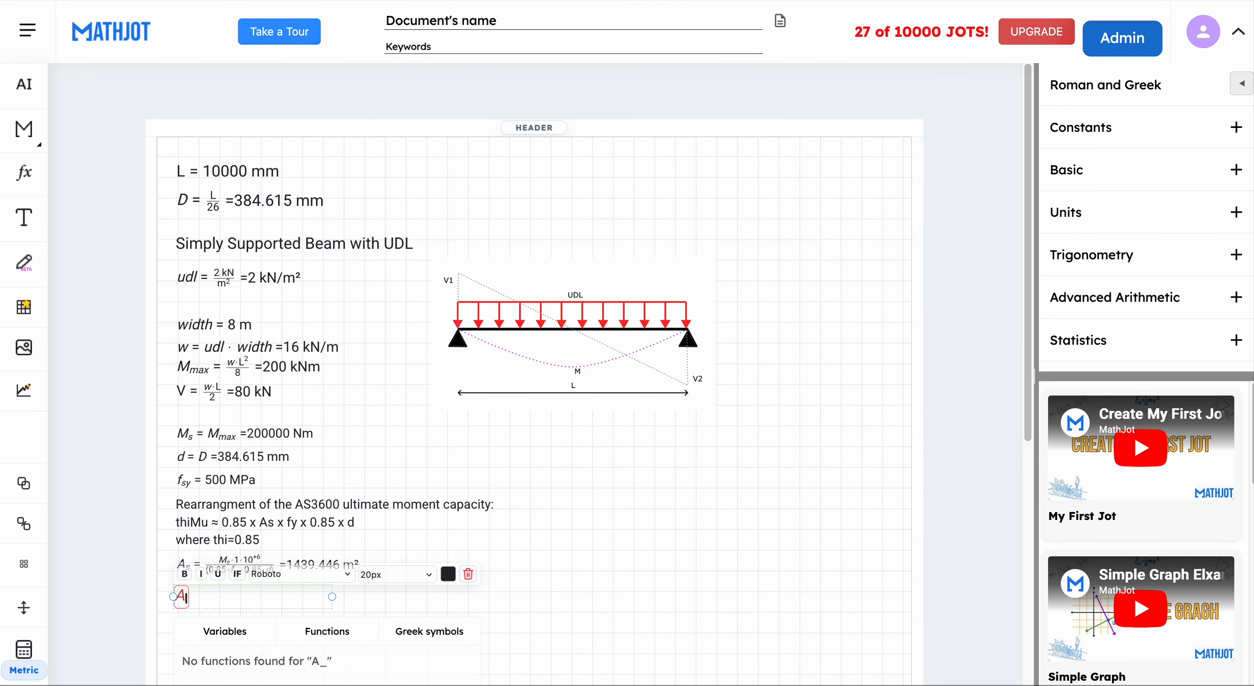
pyautogui.write('s = A')
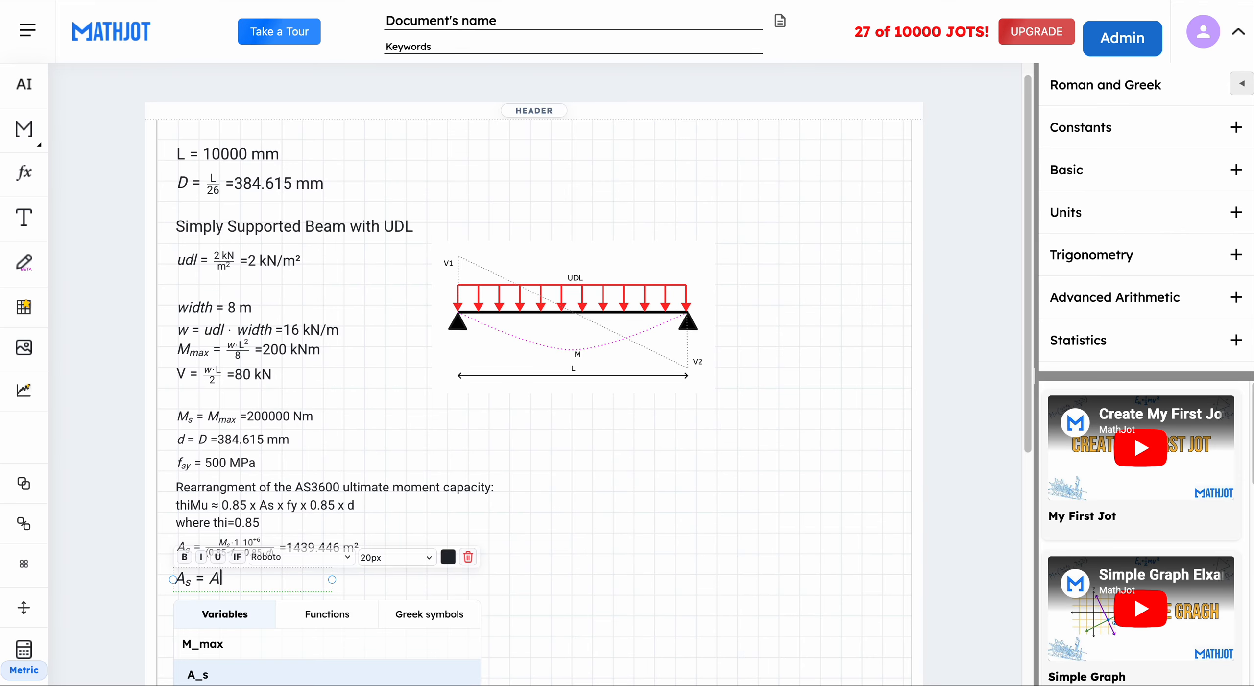
pyautogui.write('_s')
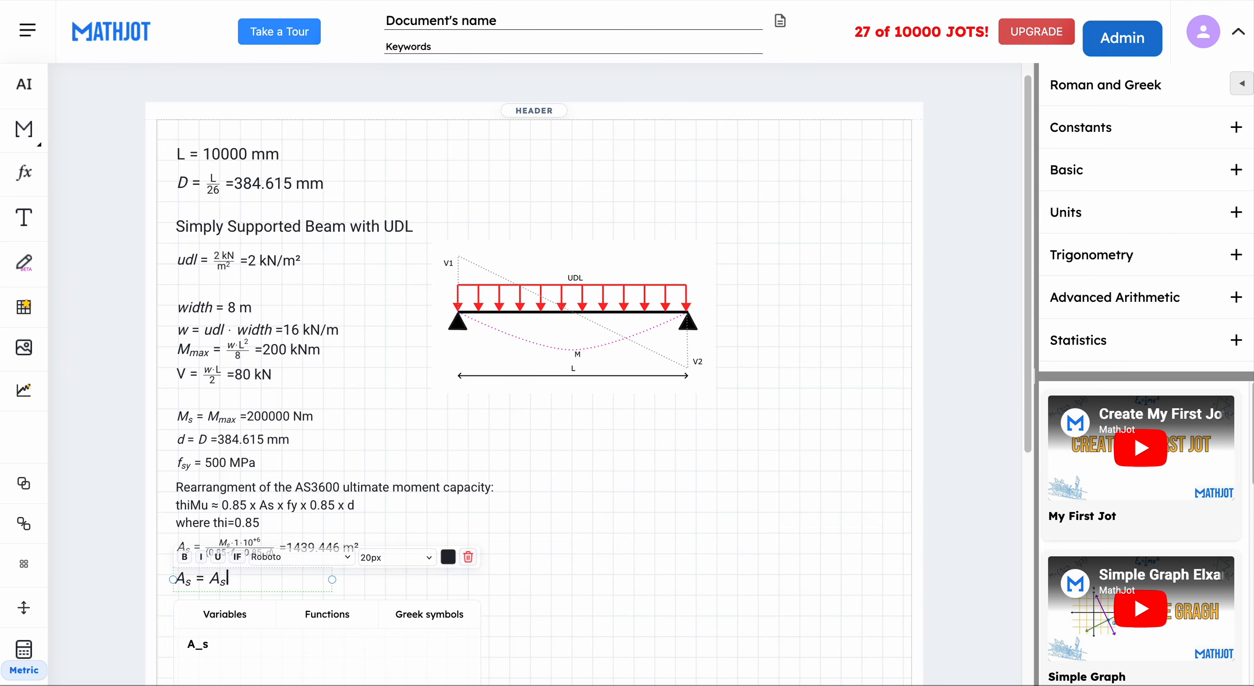
pyautogui.write(' i')
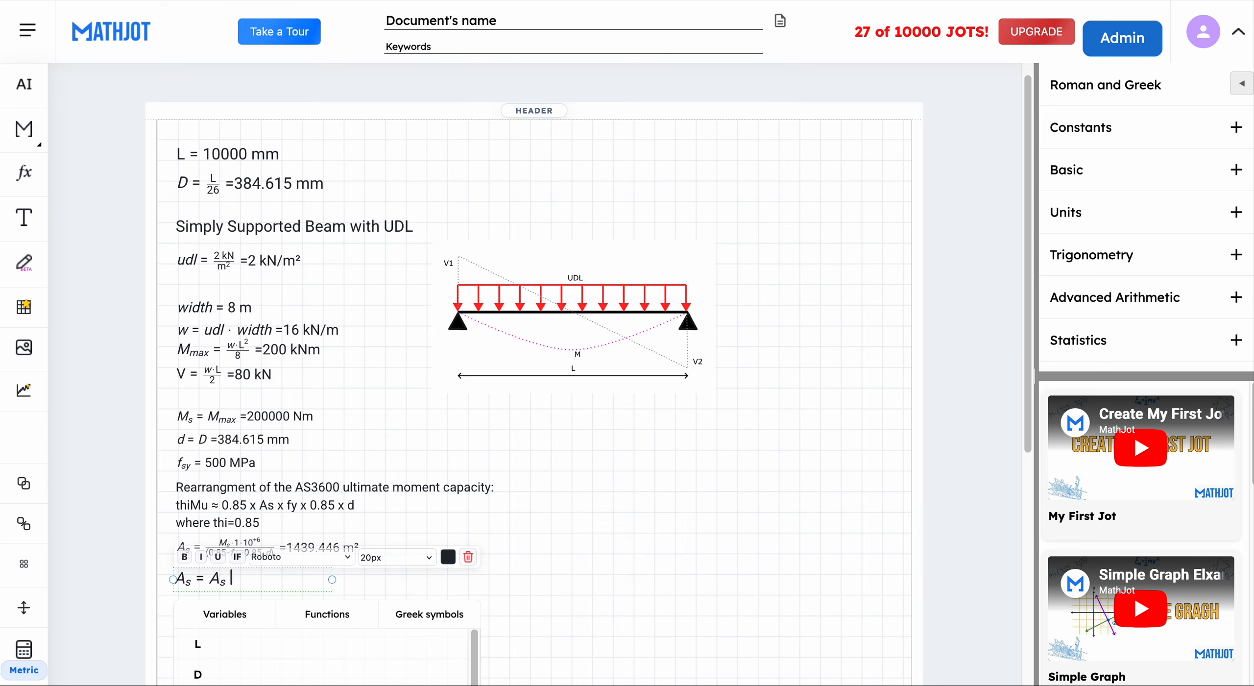
pyautogui.write('n ')
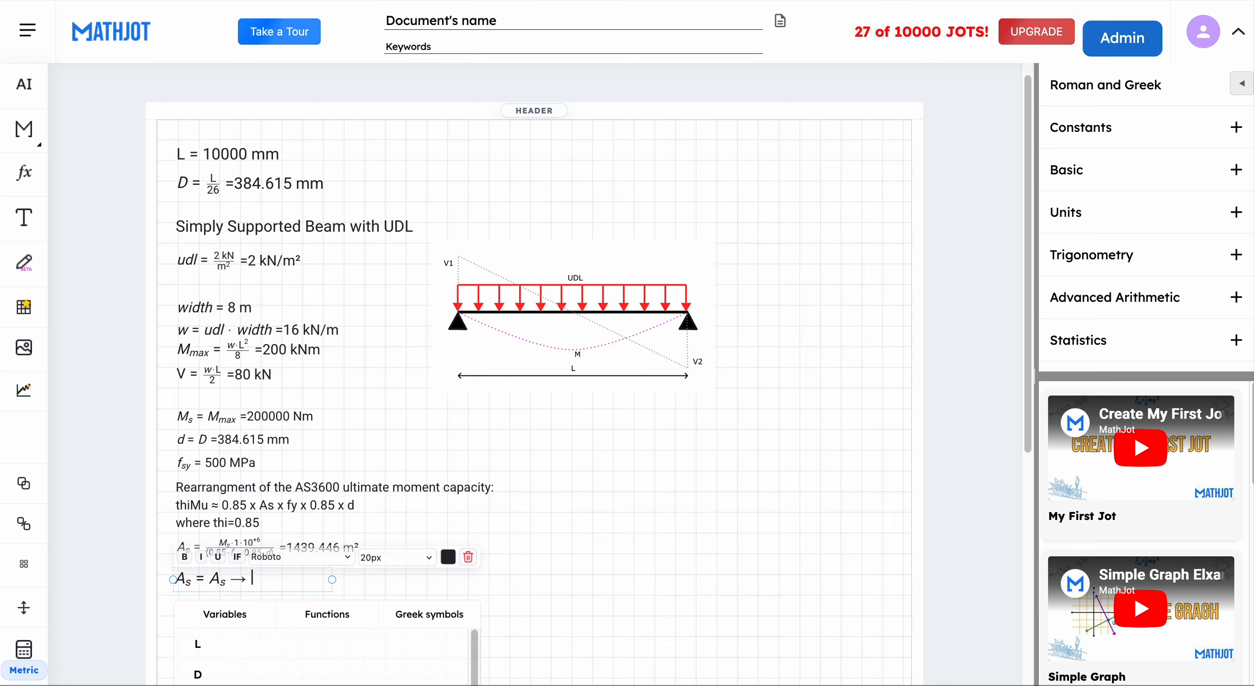
pyautogui.write('mm')
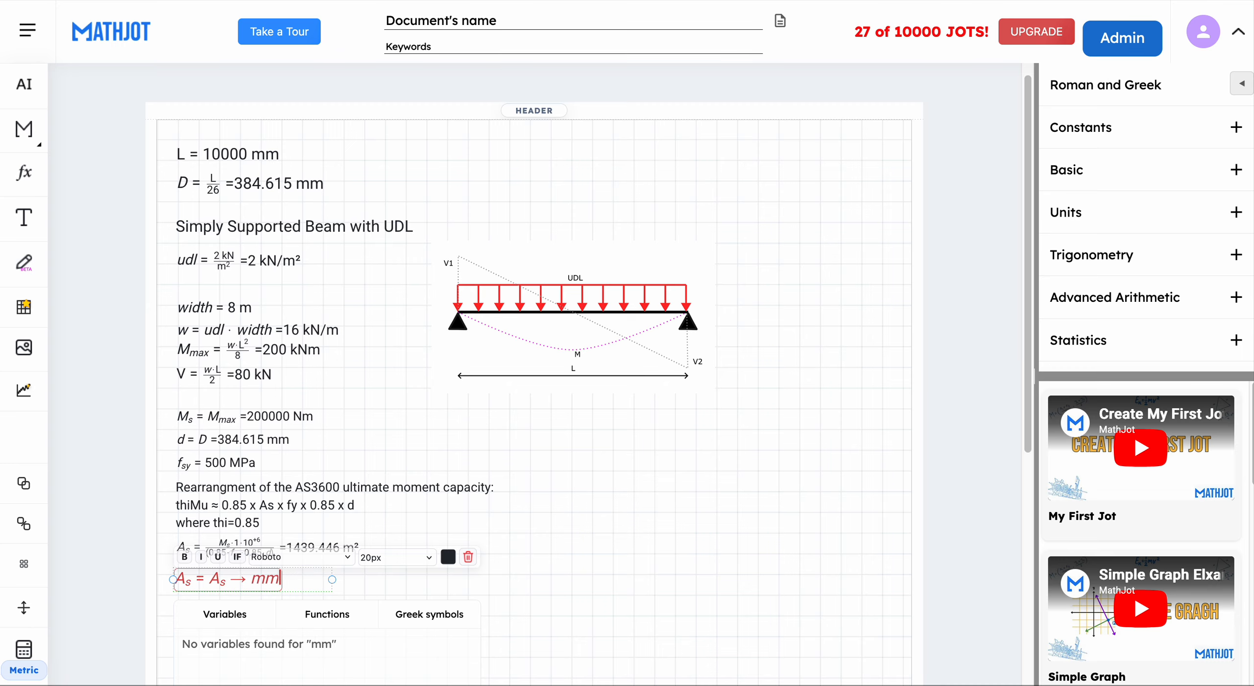
pyautogui.write('^2')
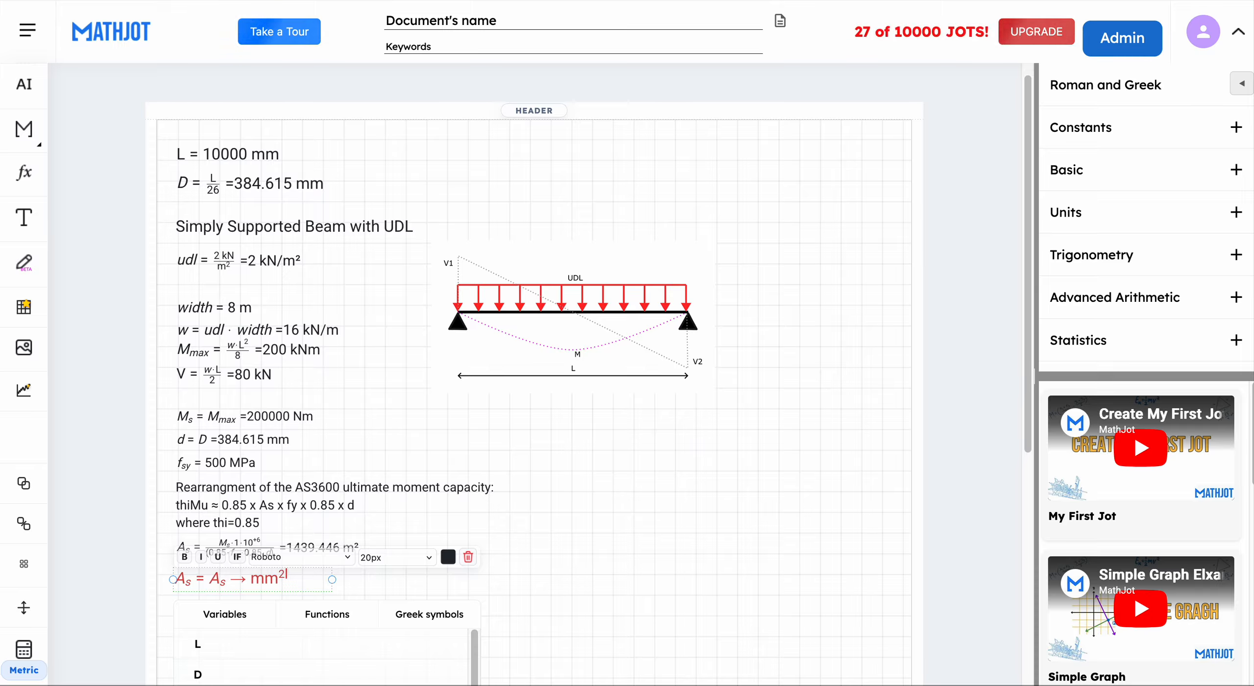
pyautogui.press('Return')
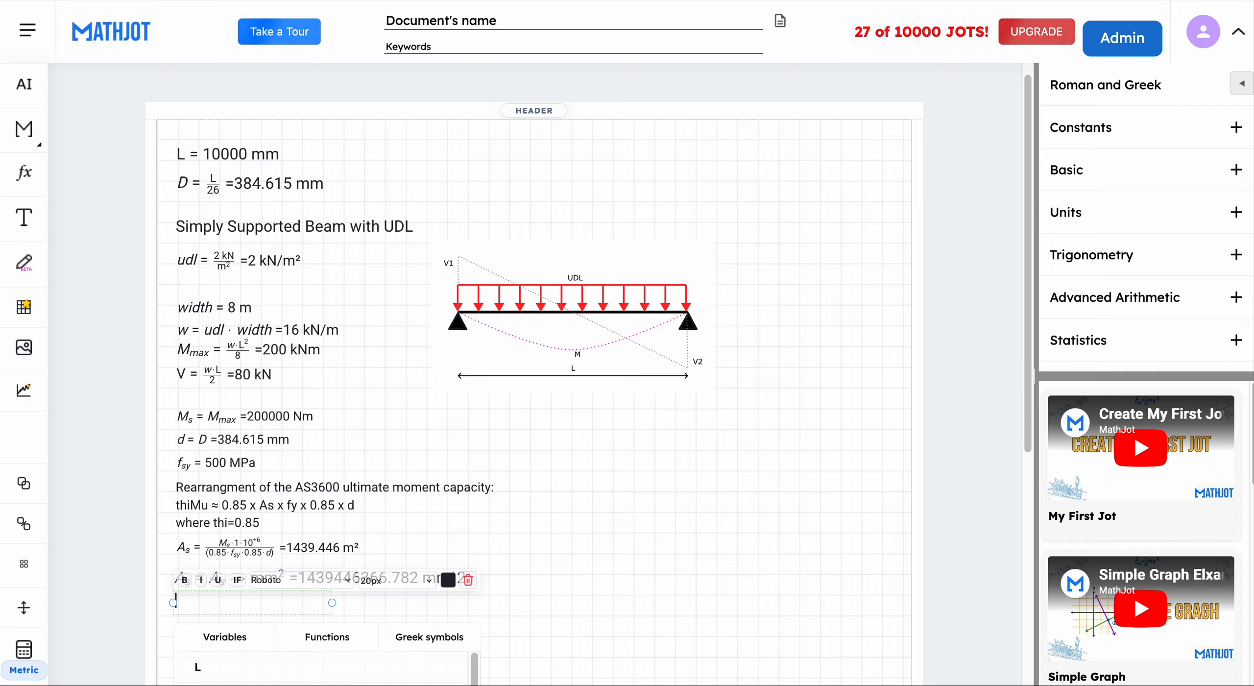
pyautogui.press('Escape')
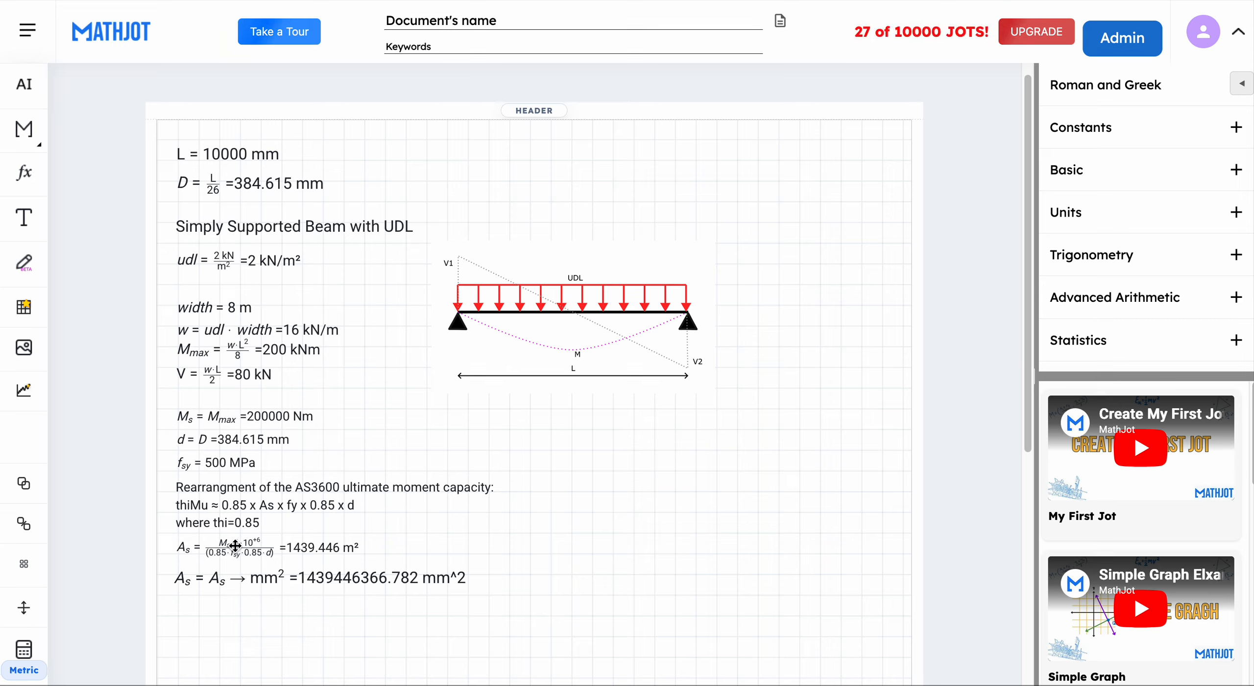
# Remove the 1e6 factor from the numerator of the A_s formula, leaving only M_s
pyautogui.click(251, 556)
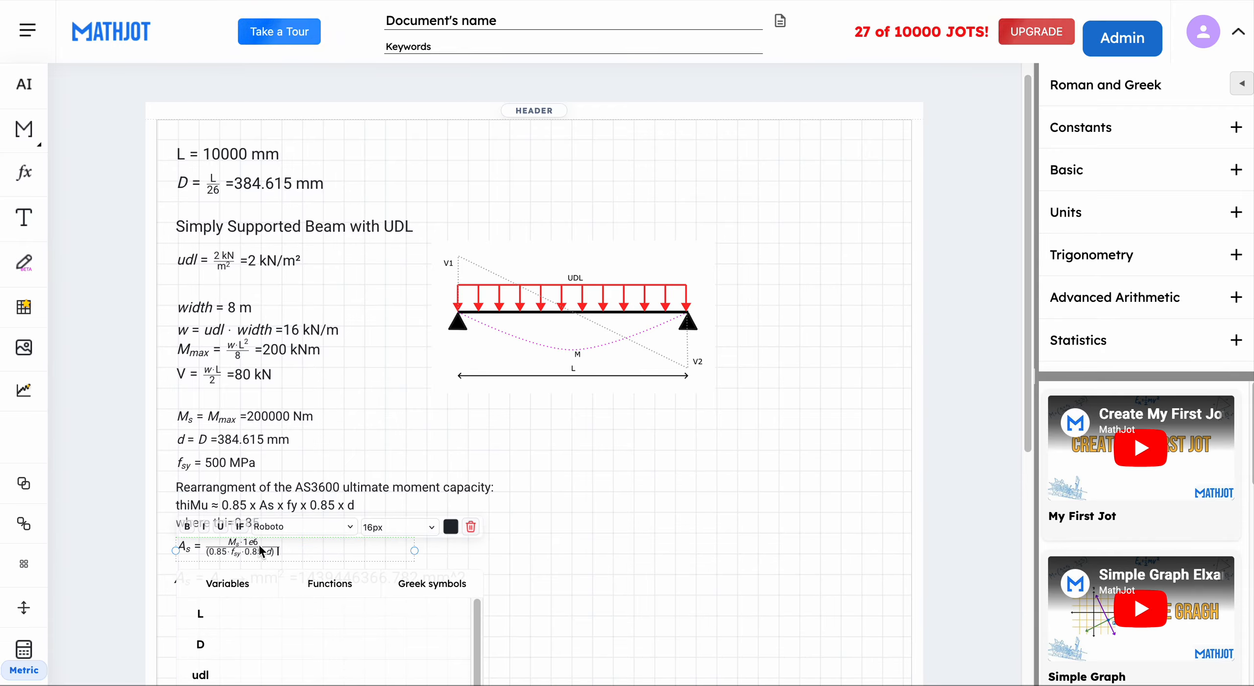
pyautogui.click(251, 543)
pyautogui.press('Right')
pyautogui.press('Right')
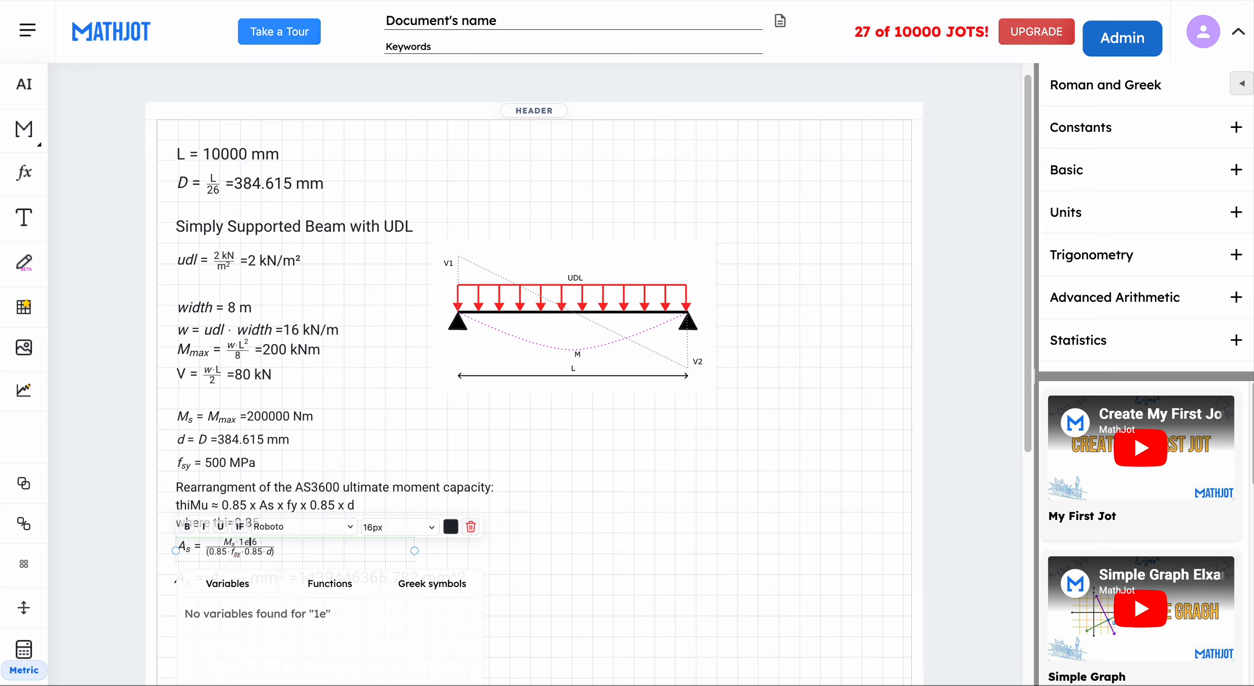
pyautogui.press('BackSpace')
pyautogui.press('BackSpace')
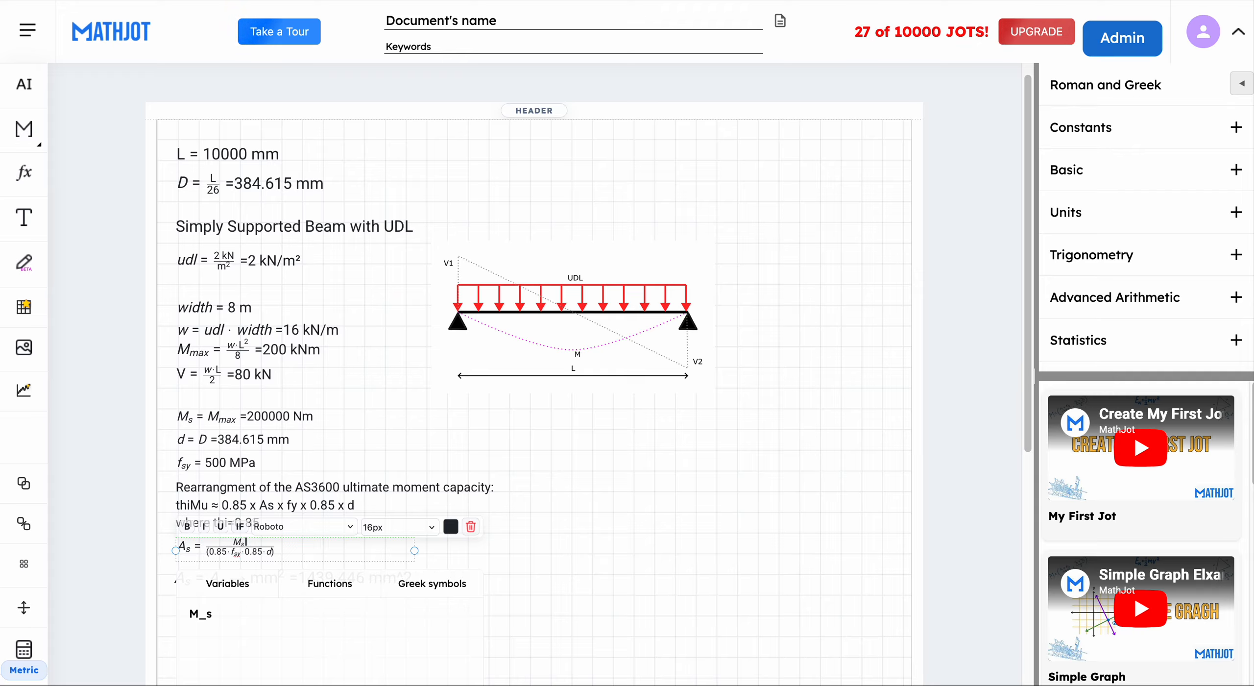
pyautogui.click(604, 493)
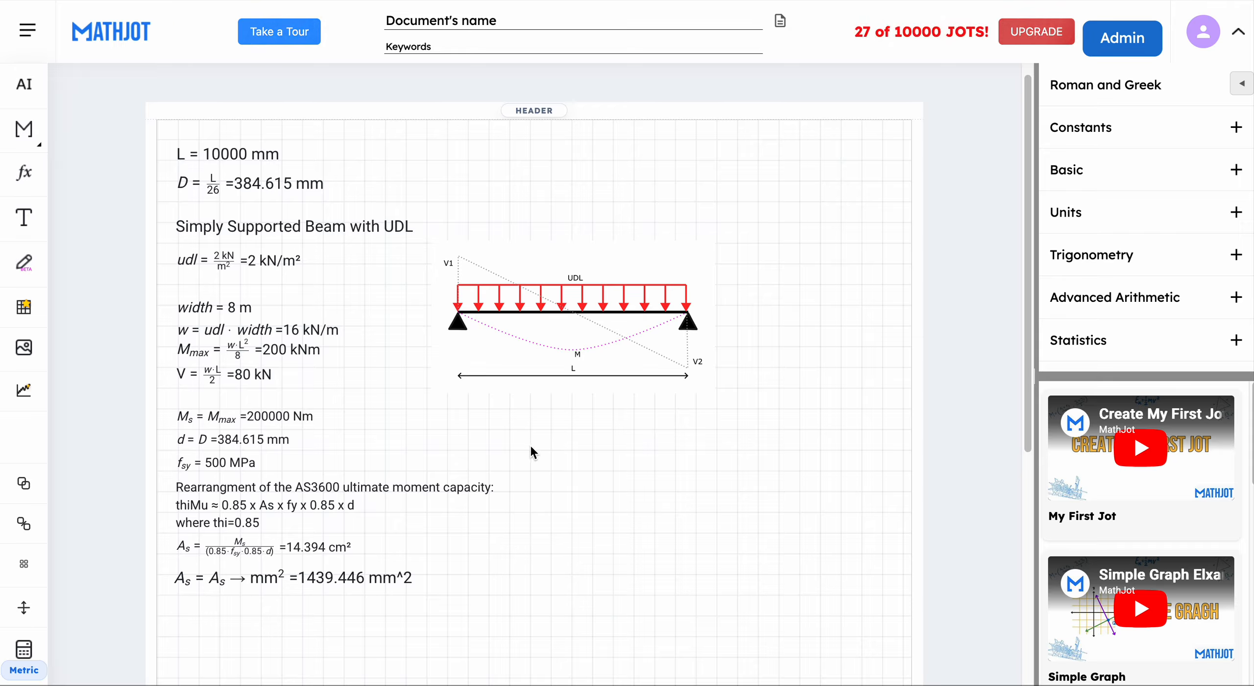
# Set all equations and the note from udl down to the last A_s line to 18px and indent them slightly under the heading
pyautogui.moveTo(257, 620); pyautogui.dragTo(188, 274)
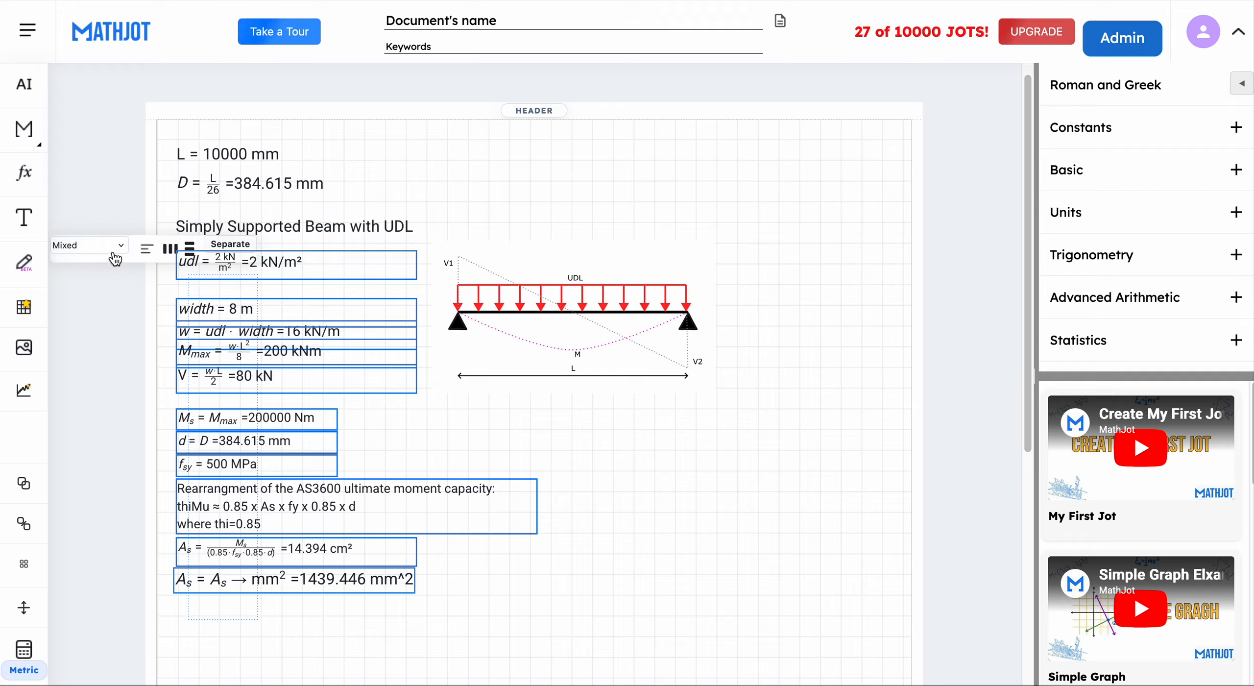
pyautogui.click(77, 247)
pyautogui.click(104, 325)
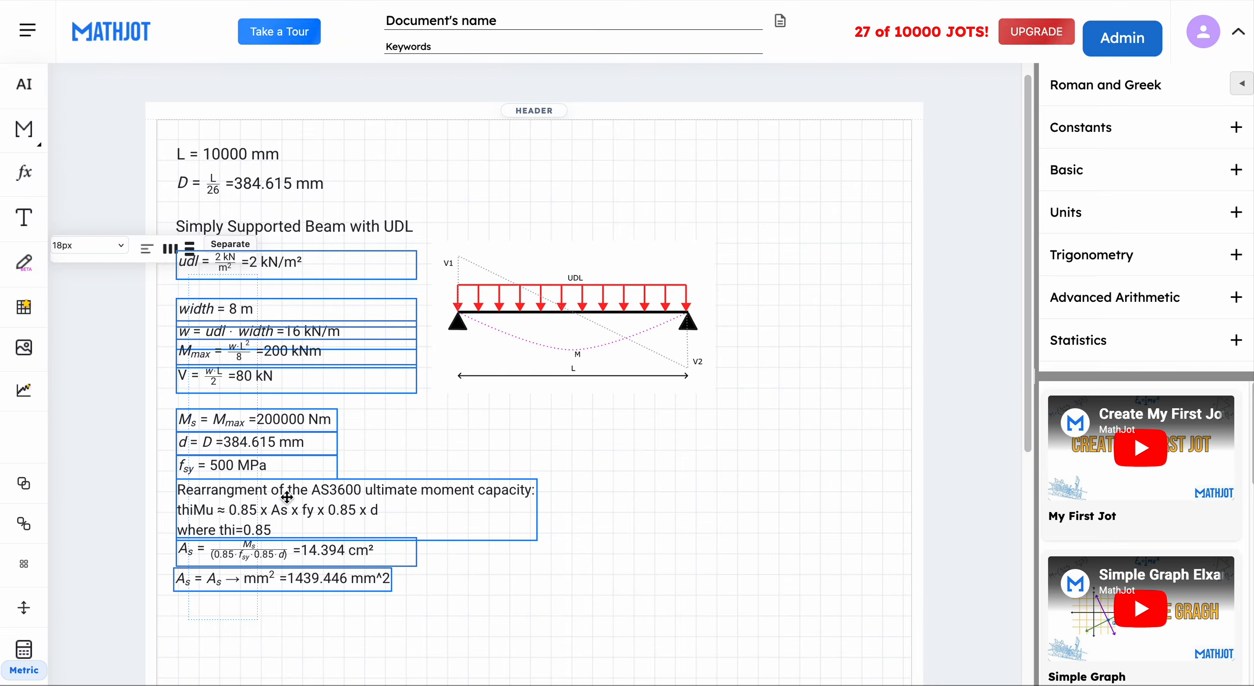
pyautogui.moveTo(339, 469); pyautogui.dragTo(354, 468)
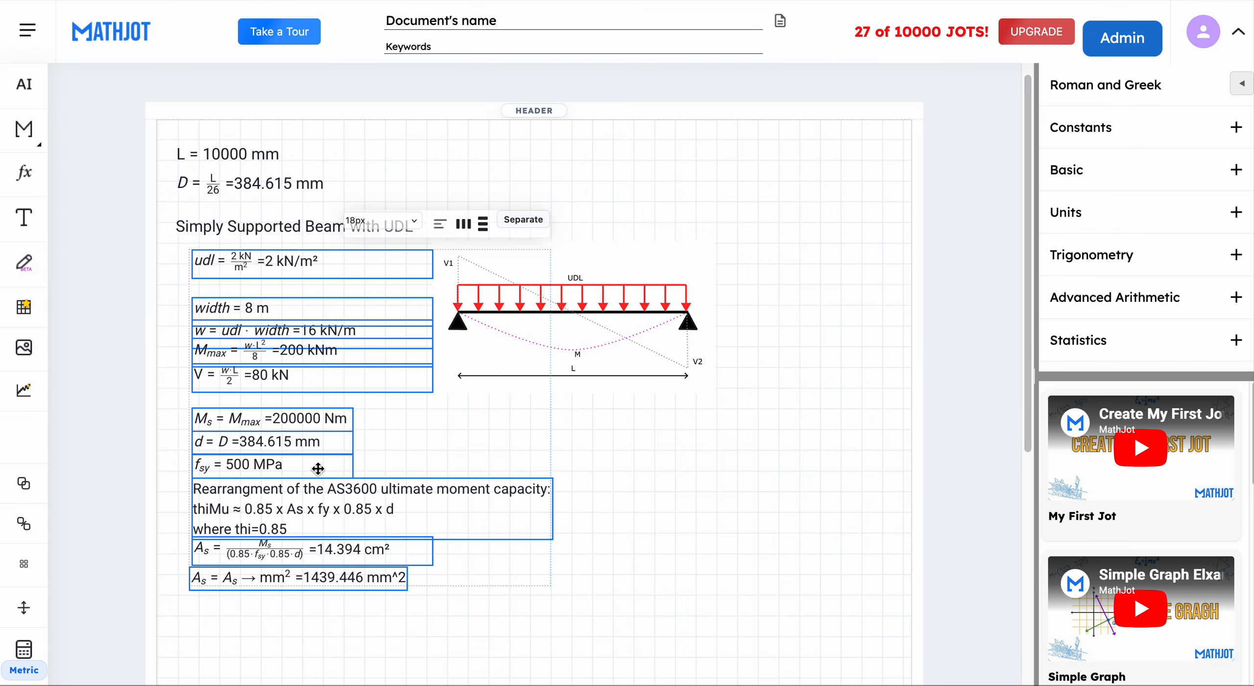
pyautogui.click(651, 534)
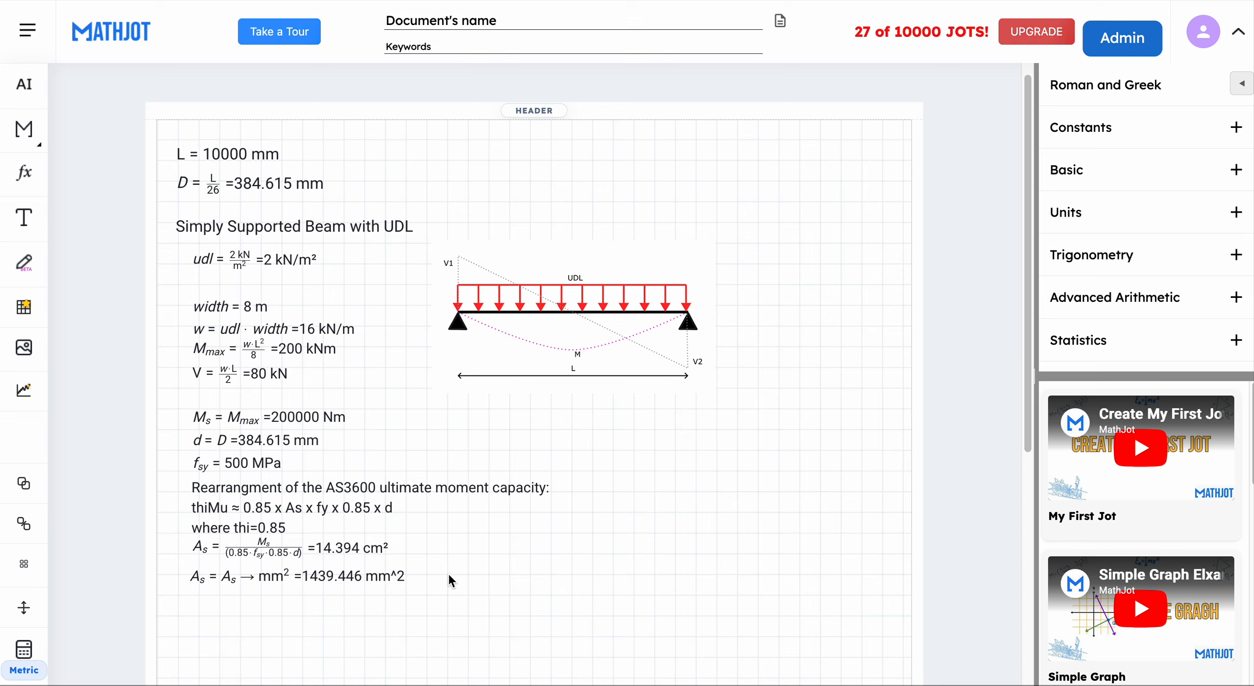
pyautogui.click(311, 624)
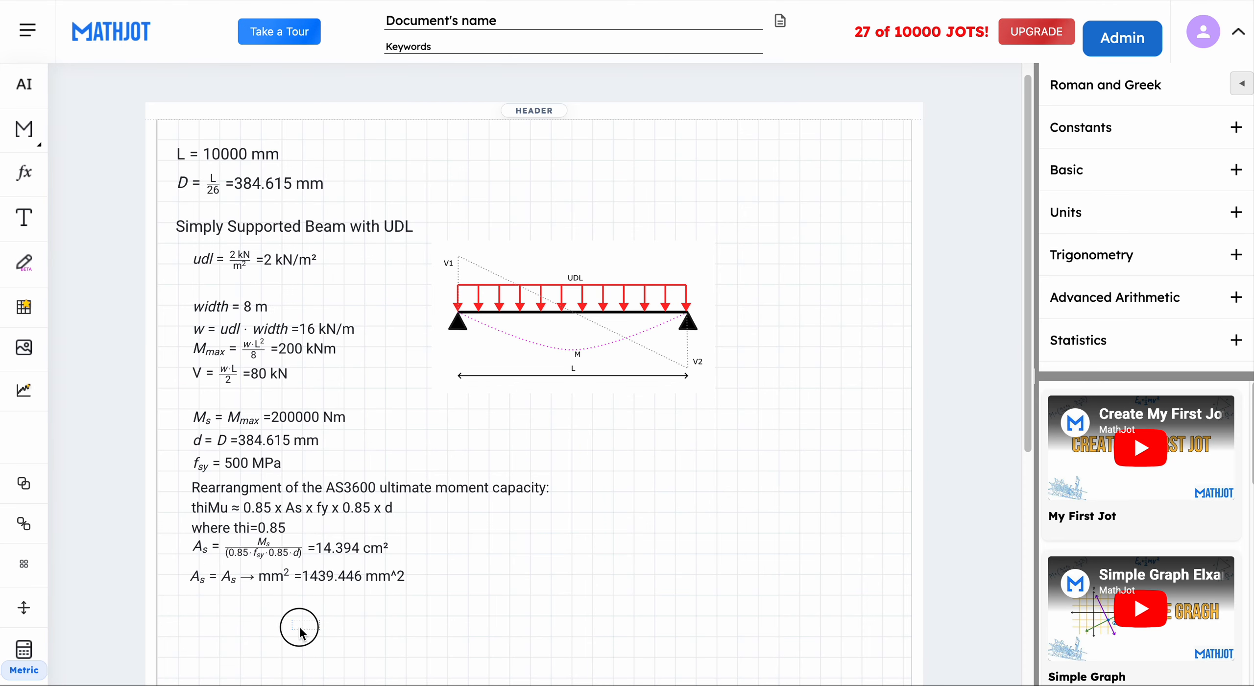
# Name the document "Beam calc"
pyautogui.click(524, 19)
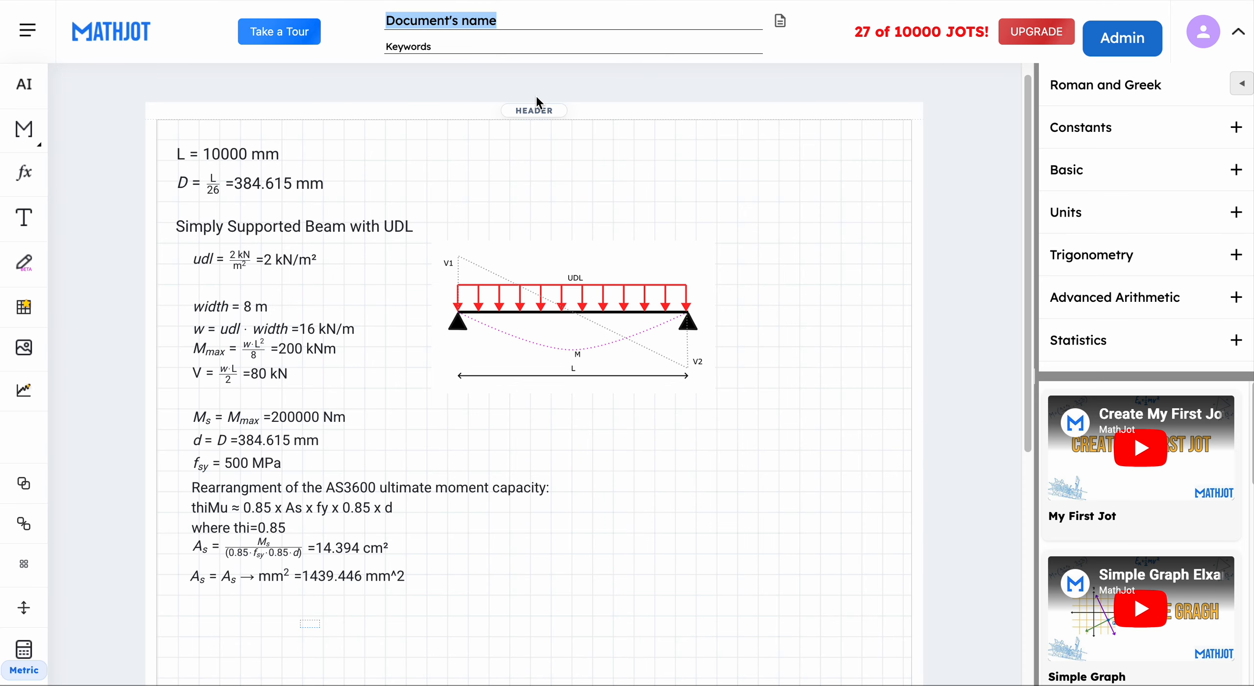
pyautogui.write('Be')
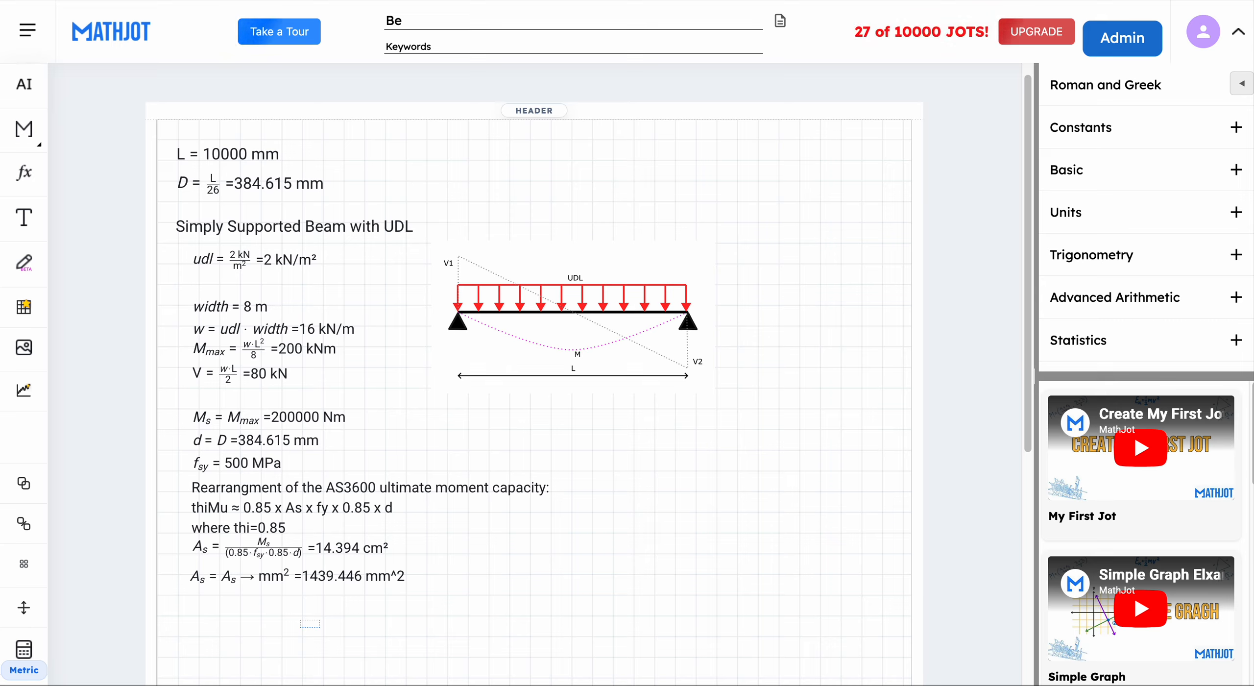
pyautogui.write('am calc')
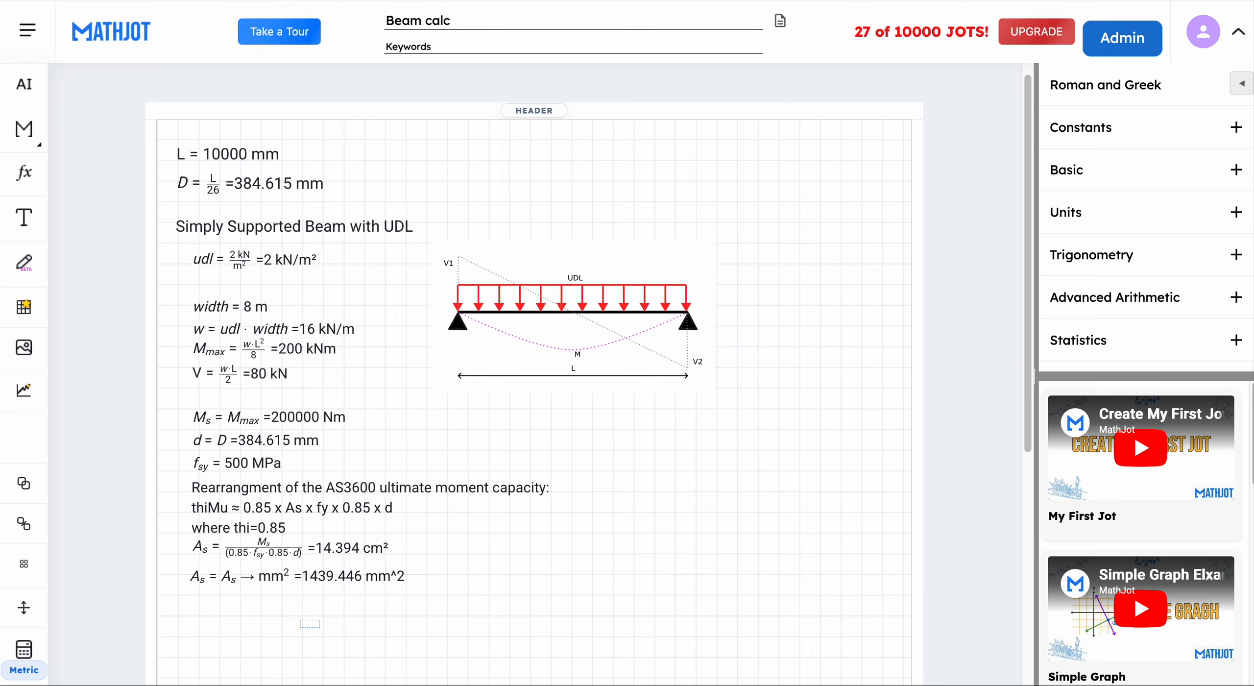
# Extend the document name to "Beam calc UDL SS Reo required example"
pyautogui.write(' UDL SS')
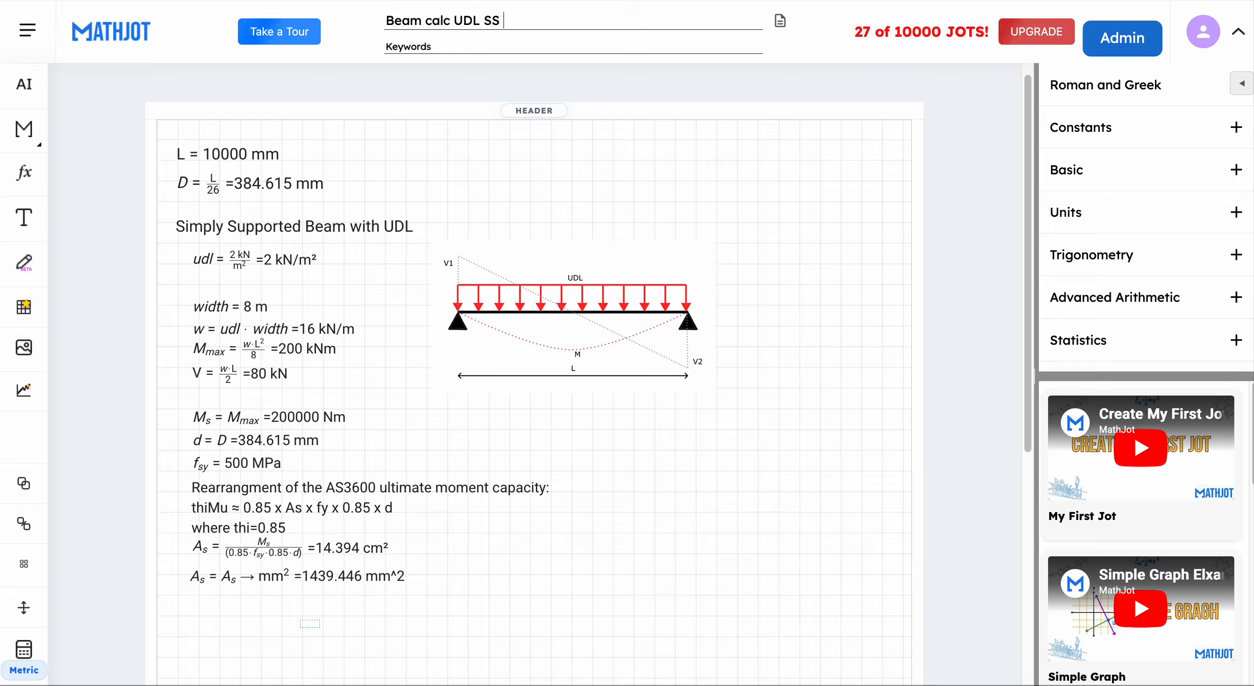
pyautogui.write(' Reo')
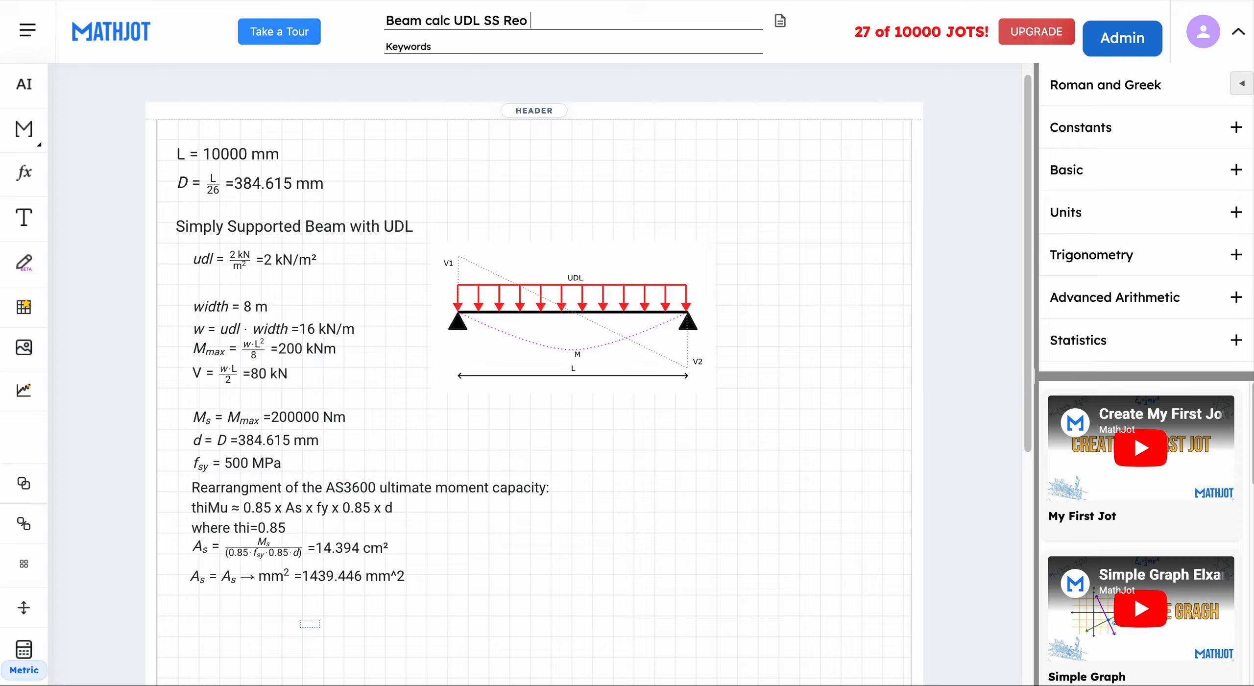
pyautogui.write(' required example')
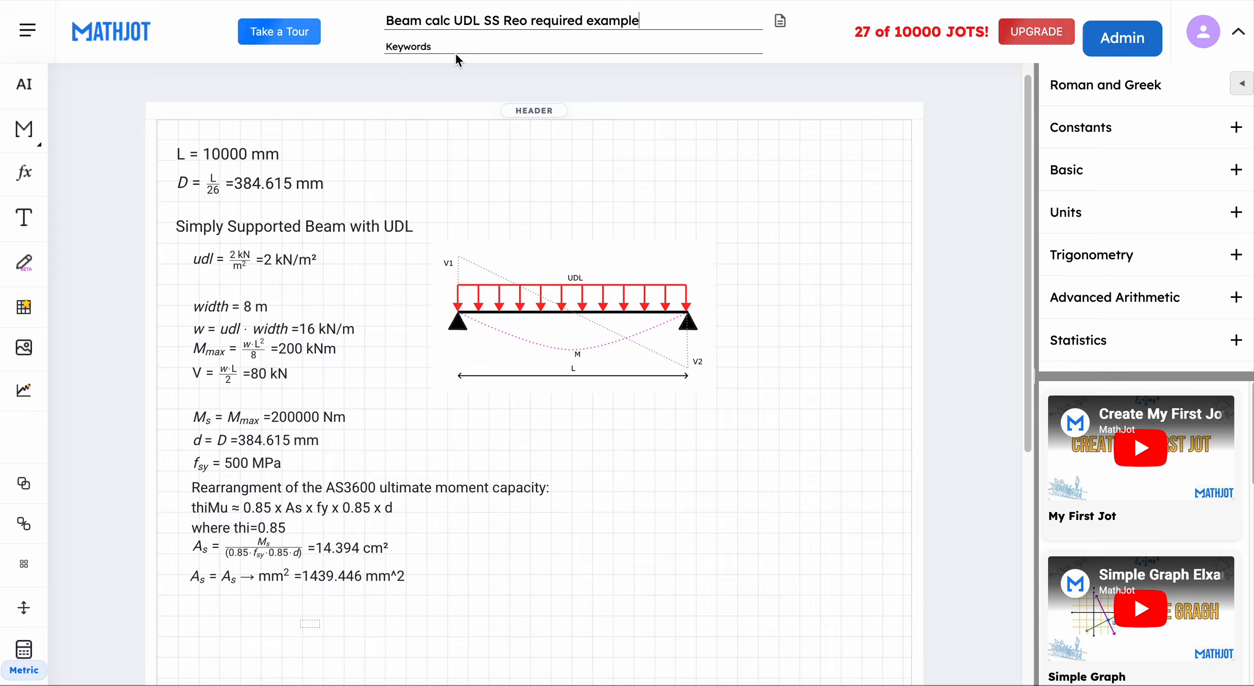
# Enter the keywords "Tutorial Beam" for the document and save the jot
pyautogui.click(402, 47)
pyautogui.write('Tut')
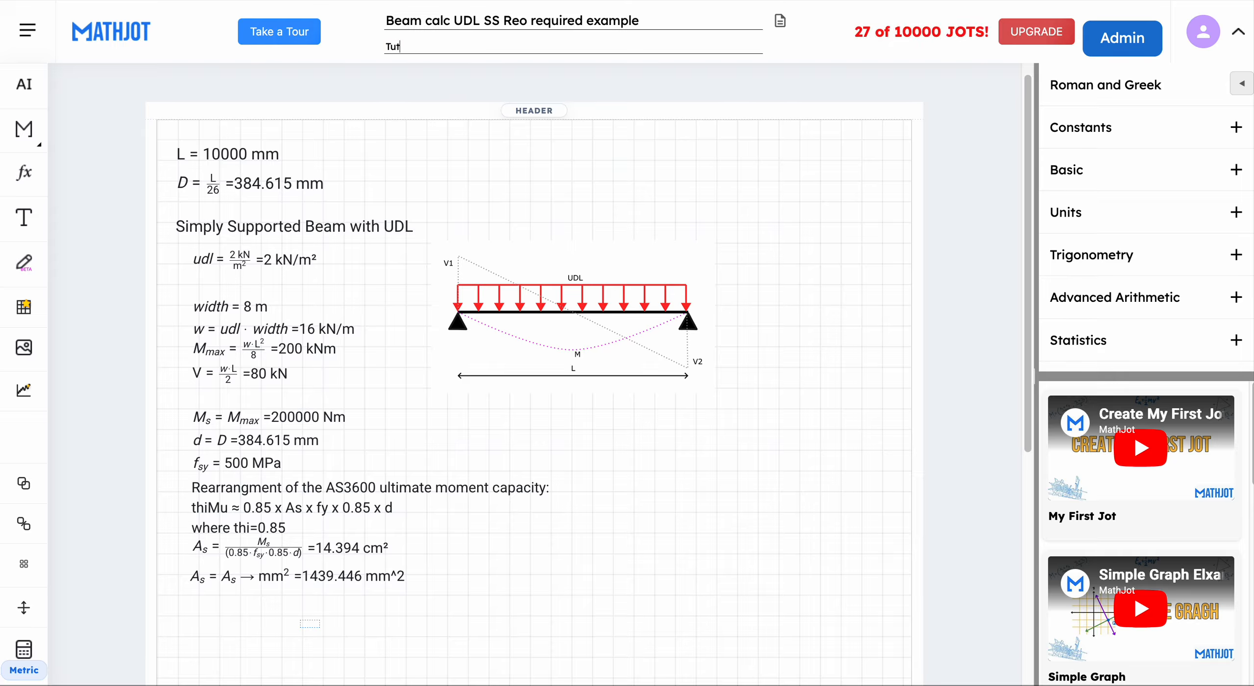
pyautogui.write('orial Beam')
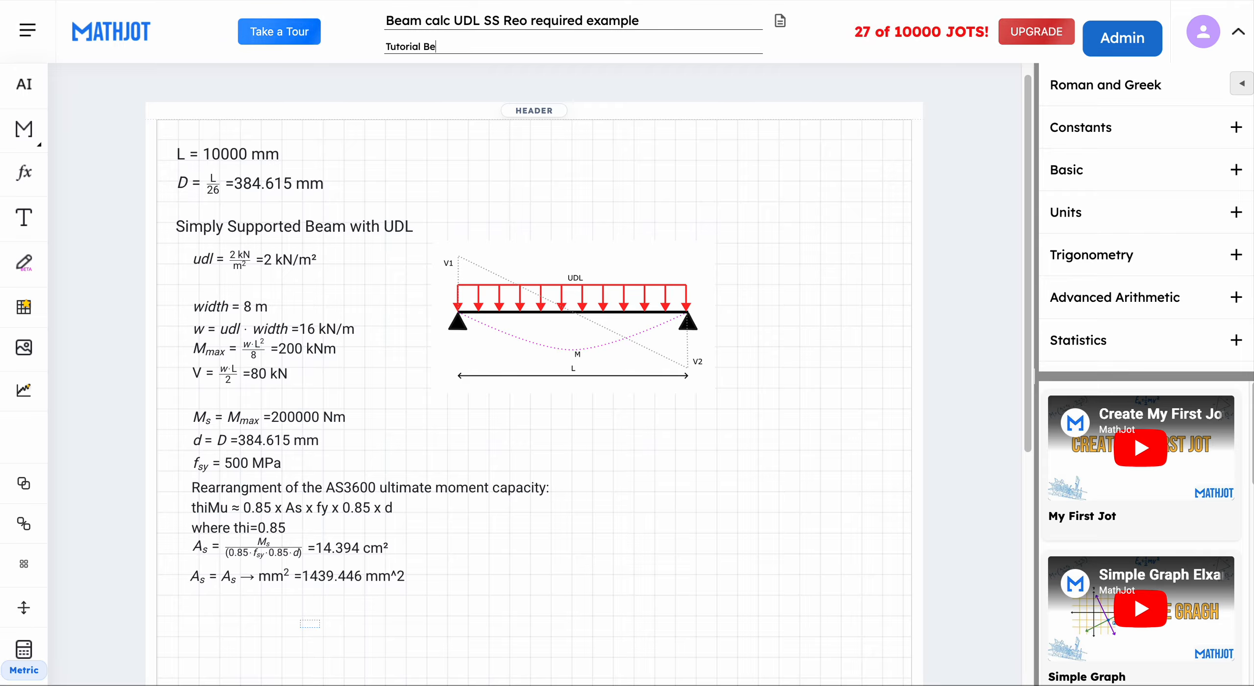
pyautogui.click(27, 30)
pyautogui.click(29, 167)
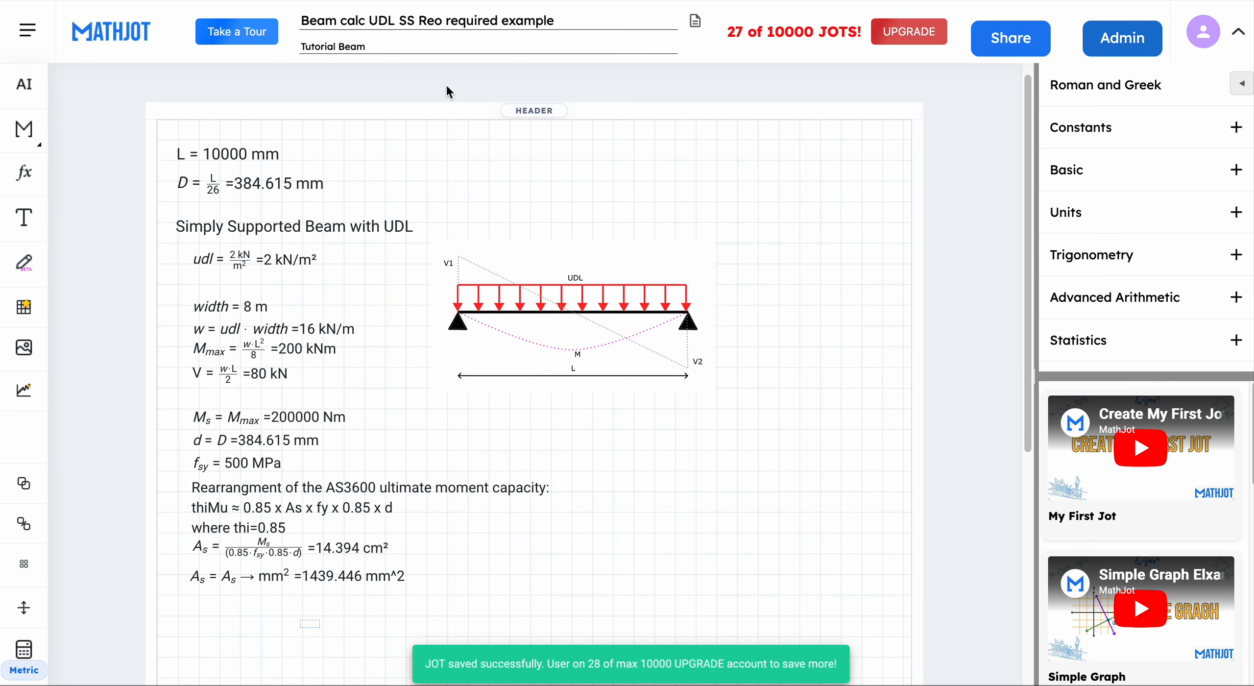
# Leave the saved beam calculation and open the dashboard of stored jots, confirming the exit
pyautogui.click(38, 31)
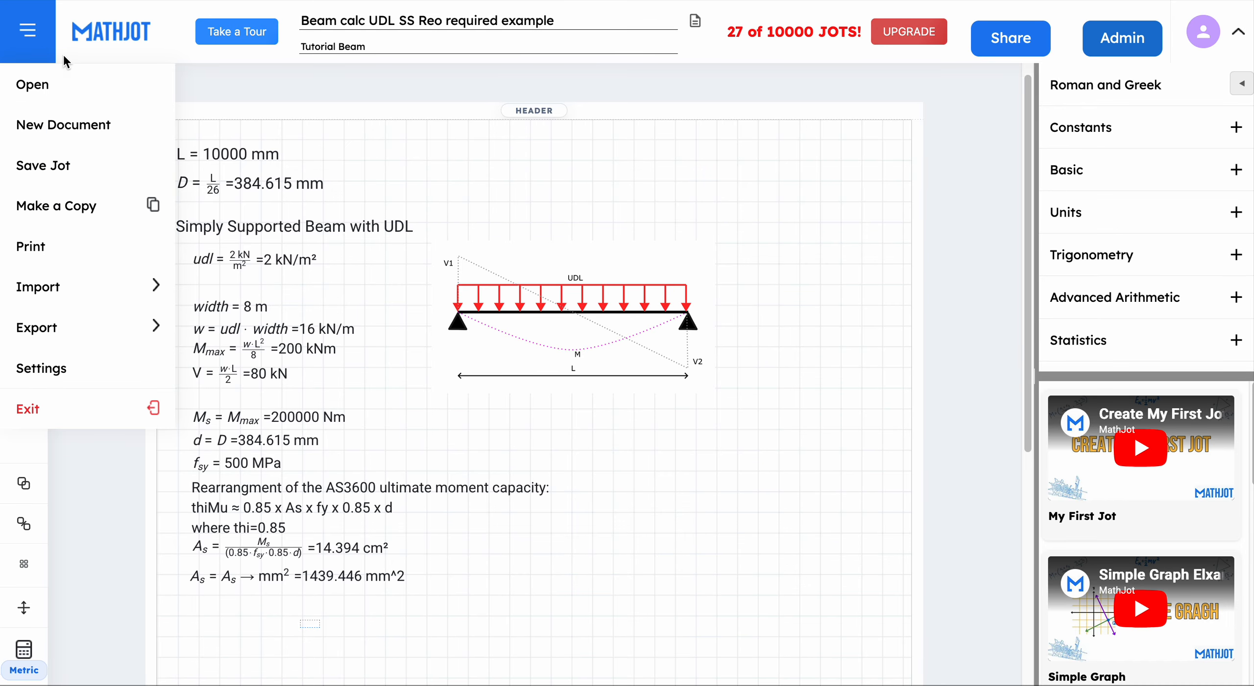
pyautogui.click(49, 83)
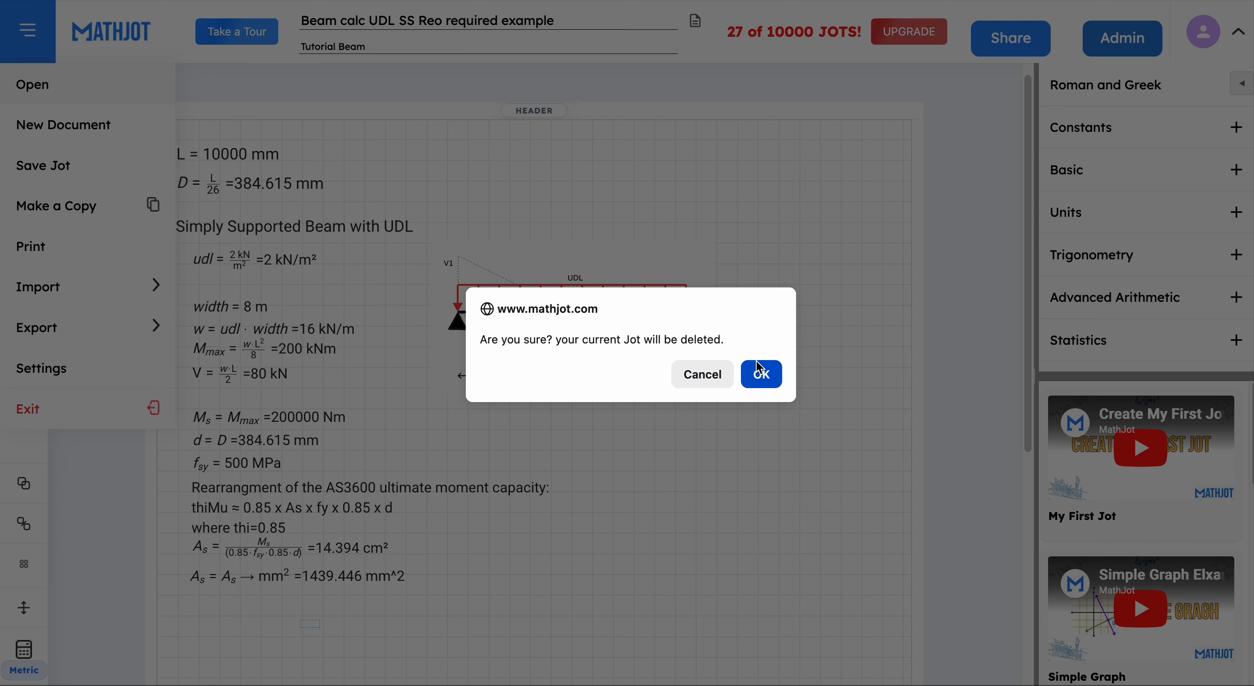
pyautogui.click(763, 377)
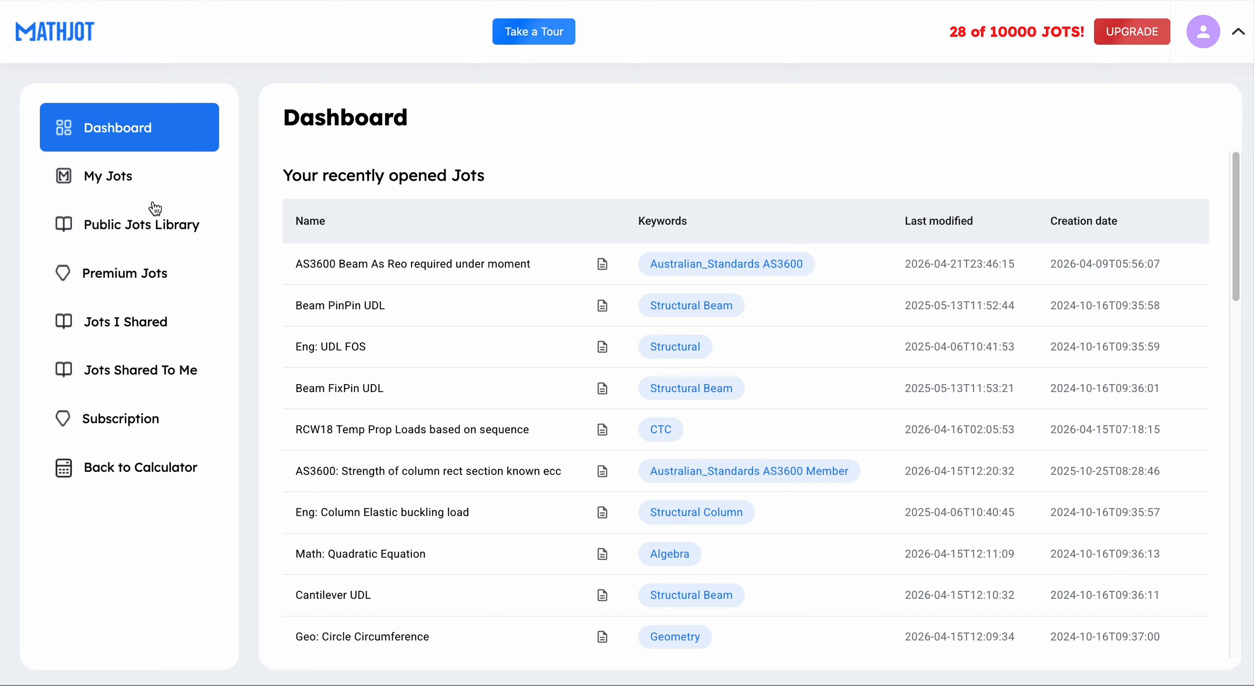
# Look through the recently opened, frequently used and popular public jots on the dashboard
pyautogui.click(131, 182)
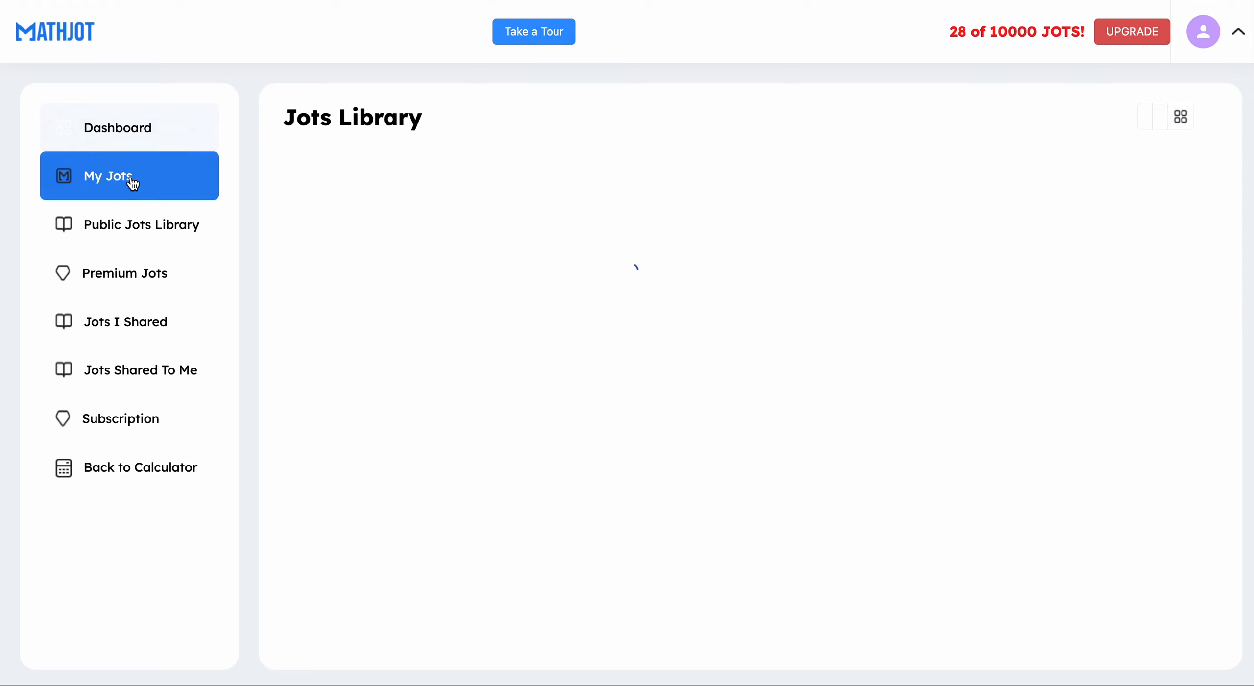
pyautogui.click(139, 133)
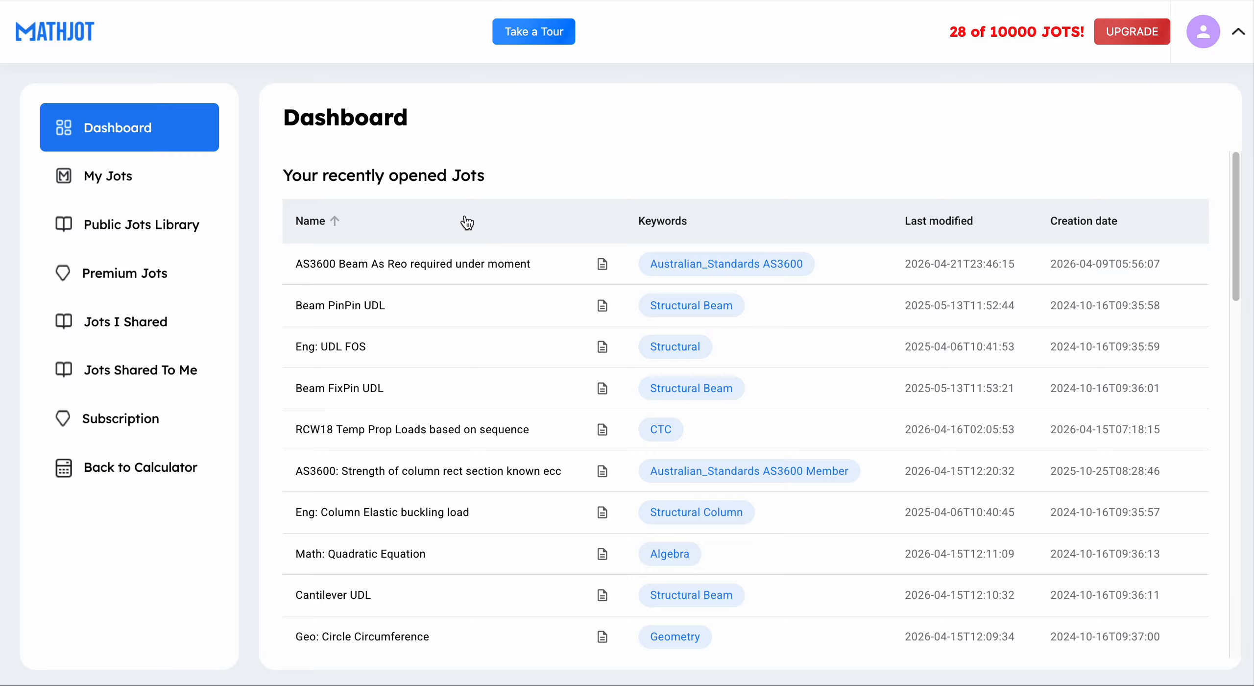
pyautogui.scroll(-10, 467, 223)
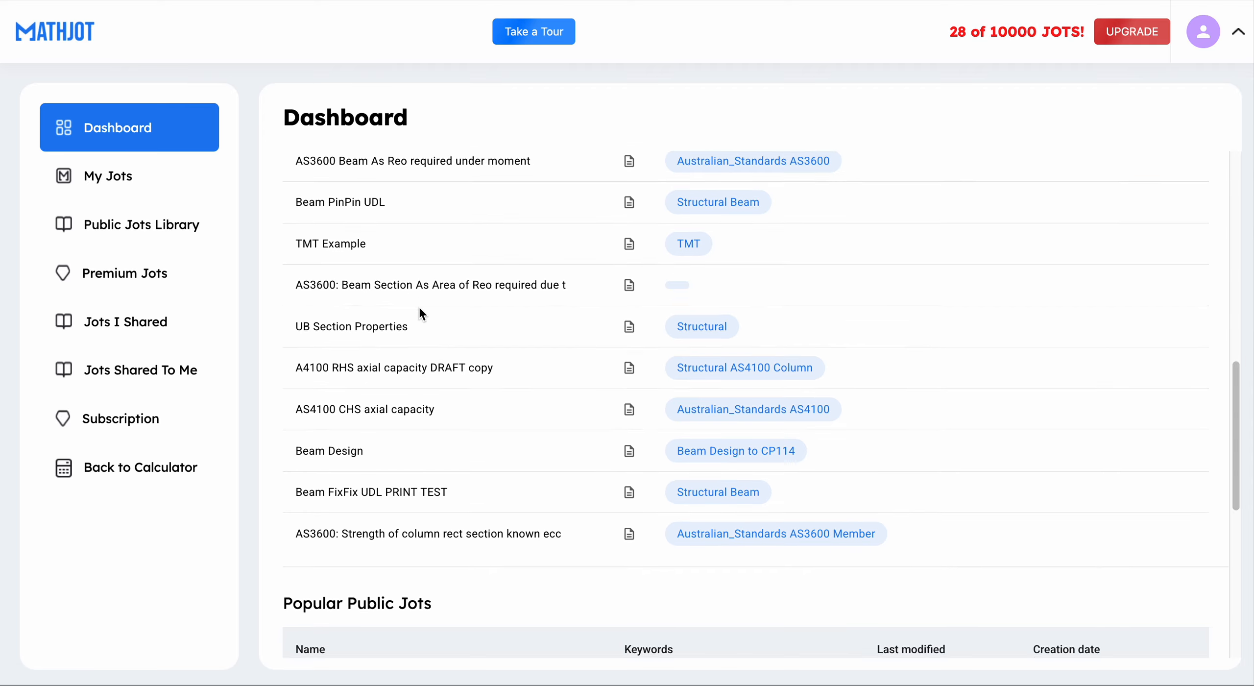
pyautogui.scroll(-5, 419, 308)
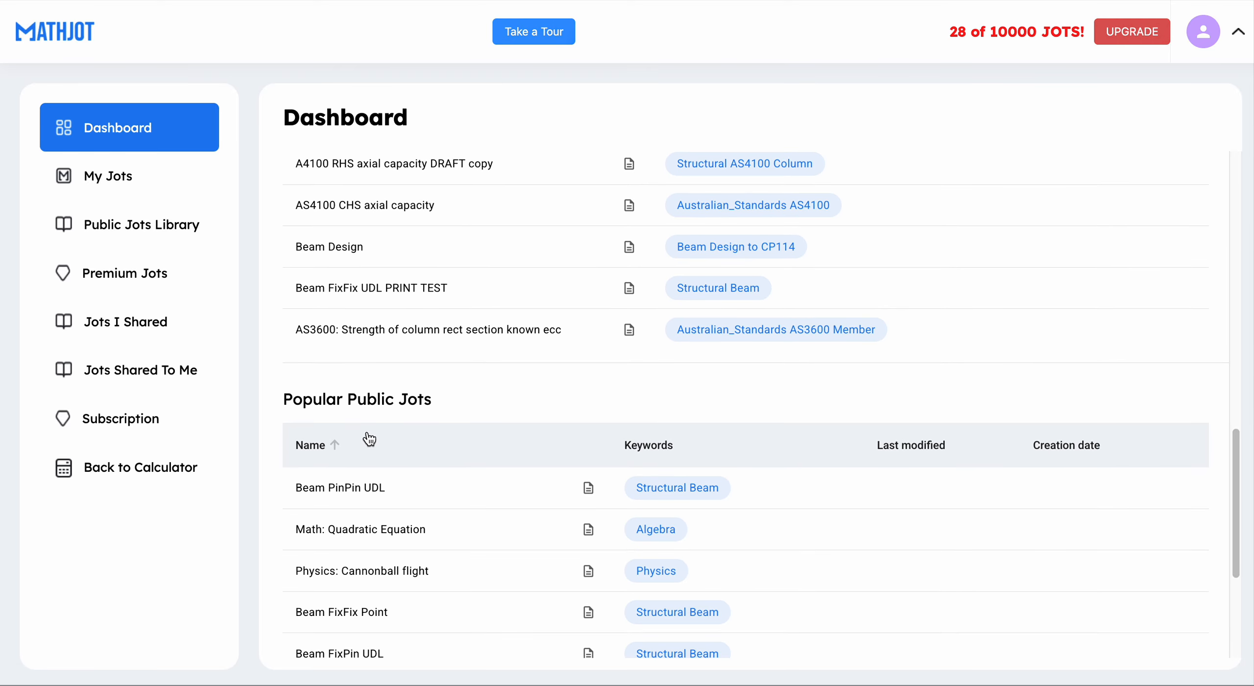
pyautogui.scroll(15, 370, 439)
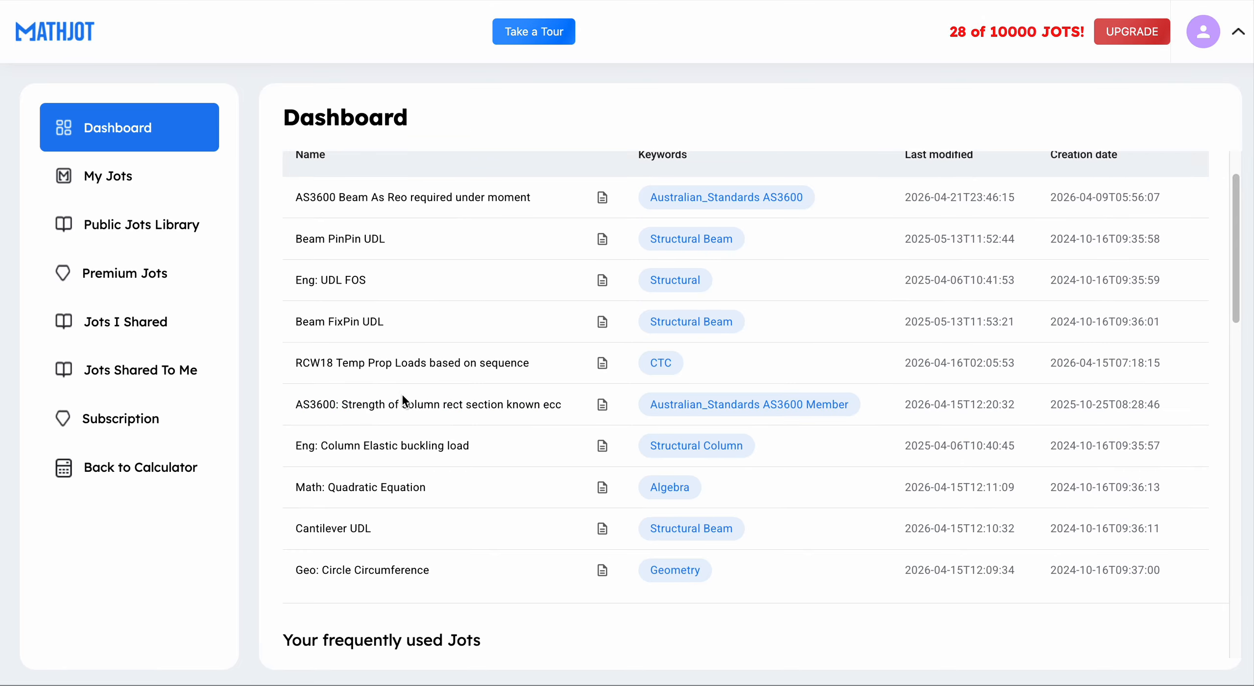
pyautogui.scroll(2, 402, 394)
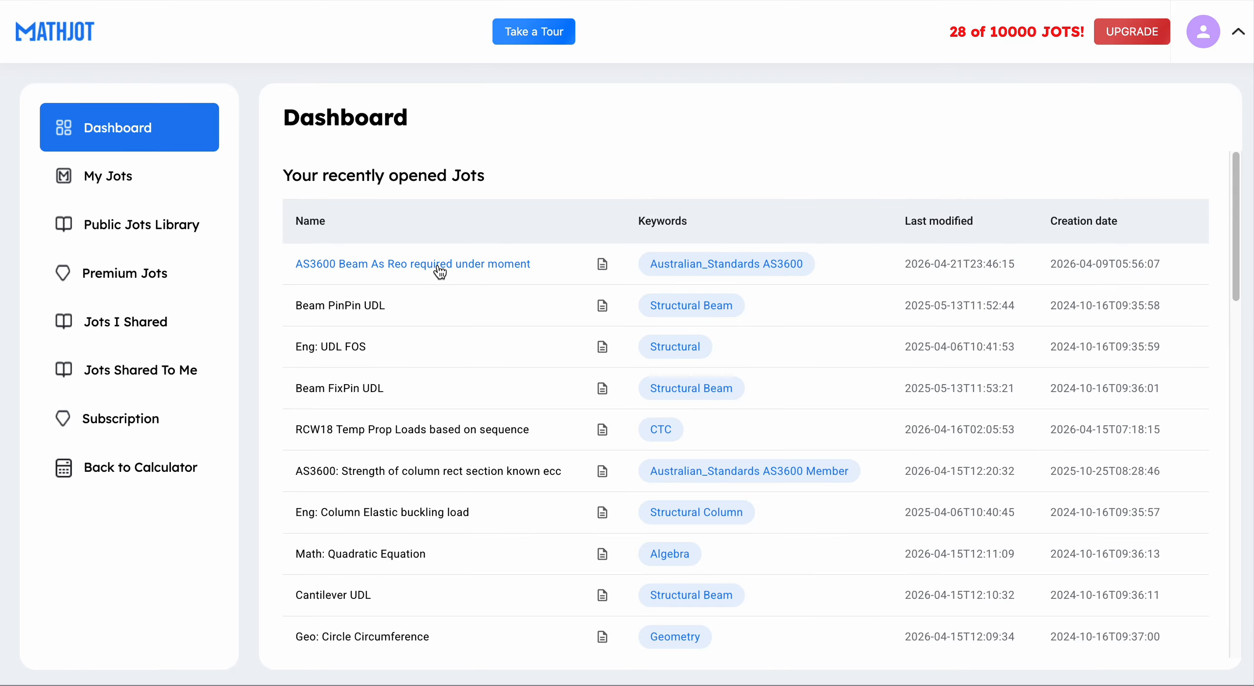
# Open "Beam calc UDL SS Reo required example" from the Tutorial > Beam category of the personal jots library
pyautogui.click(128, 181)
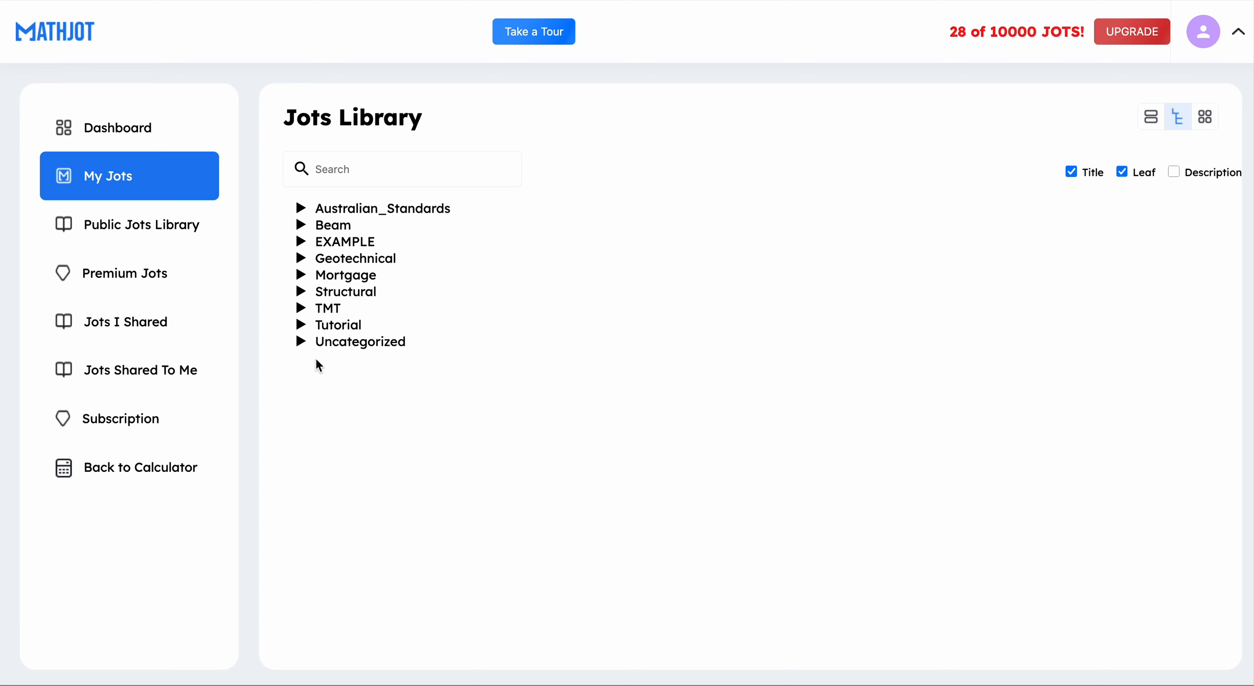
pyautogui.click(328, 329)
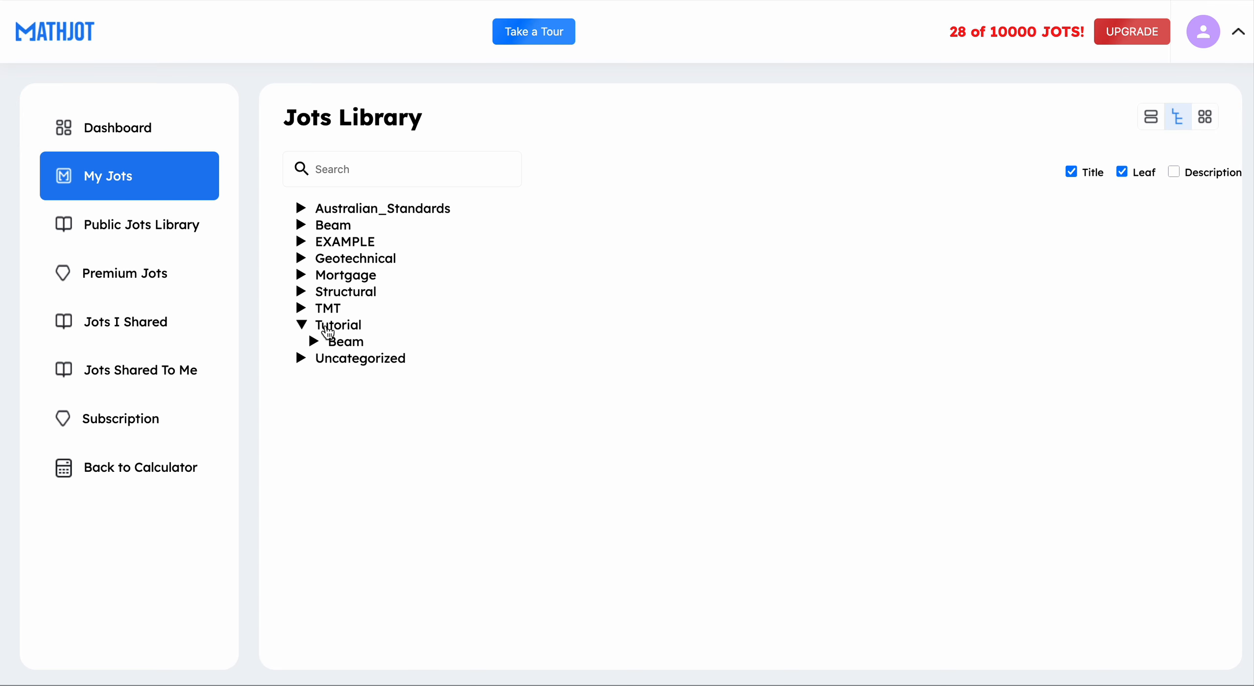
pyautogui.click(352, 341)
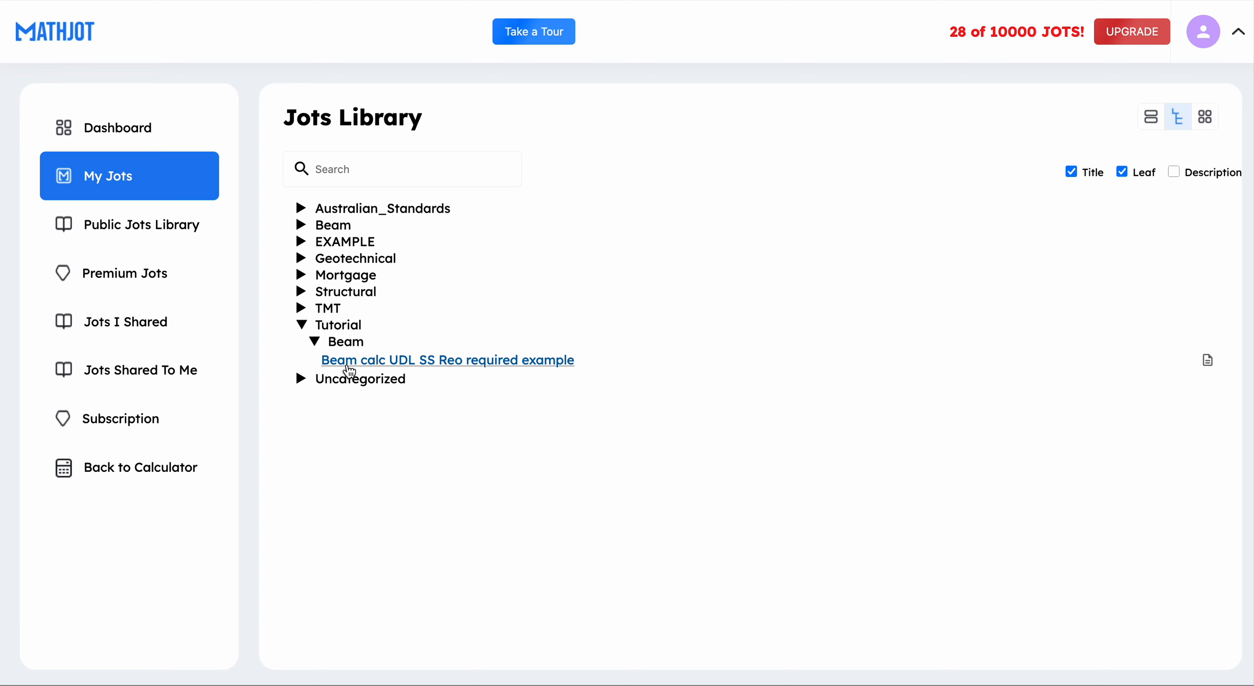
pyautogui.click(482, 367)
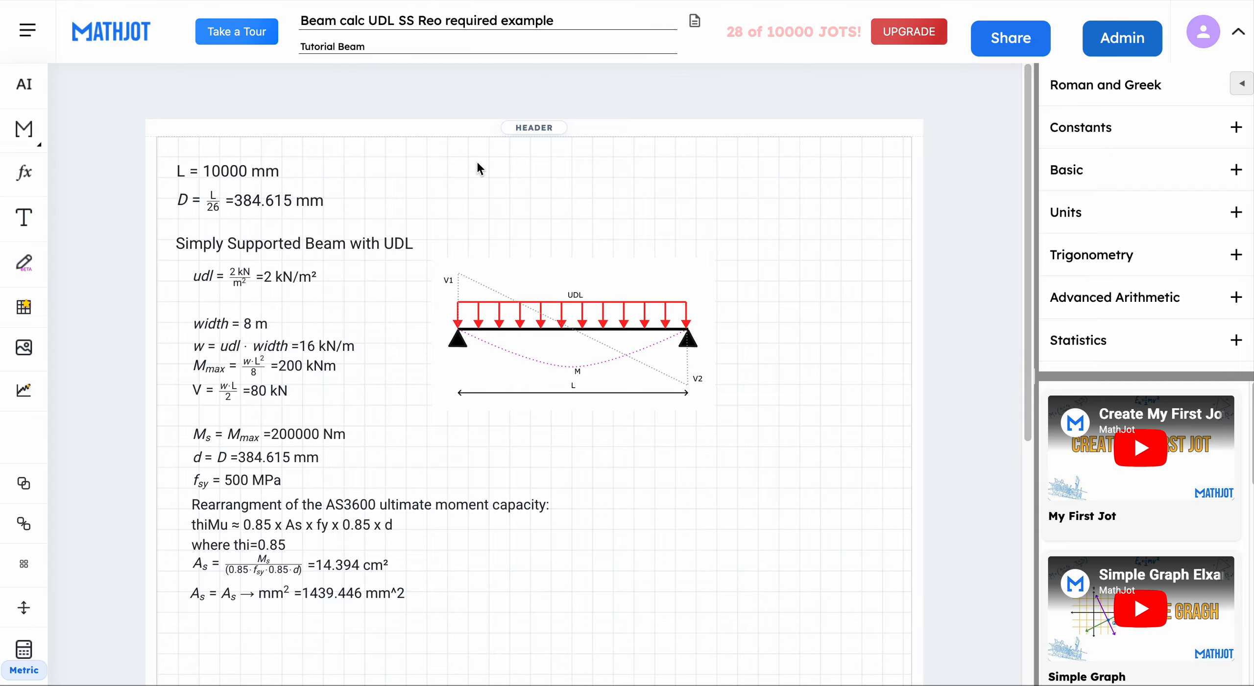
# Start a new document and confirm leaving the current jot
pyautogui.click(27, 30)
pyautogui.click(55, 126)
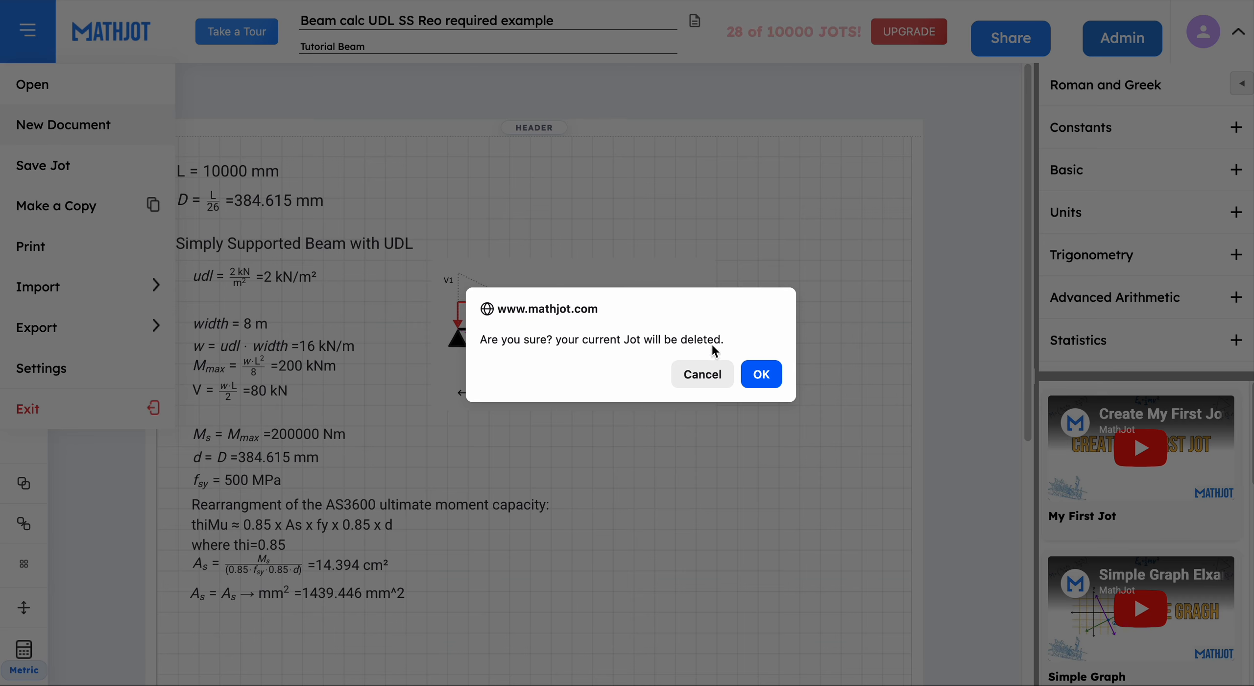
pyautogui.click(760, 373)
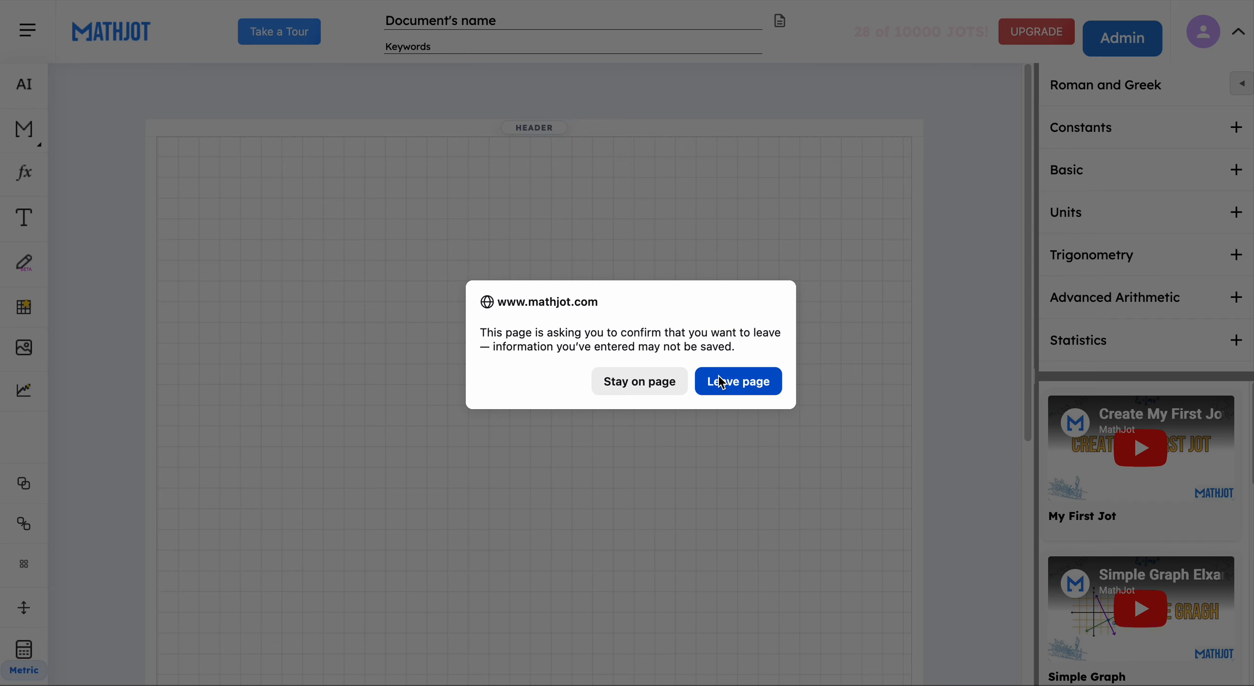
pyautogui.click(722, 381)
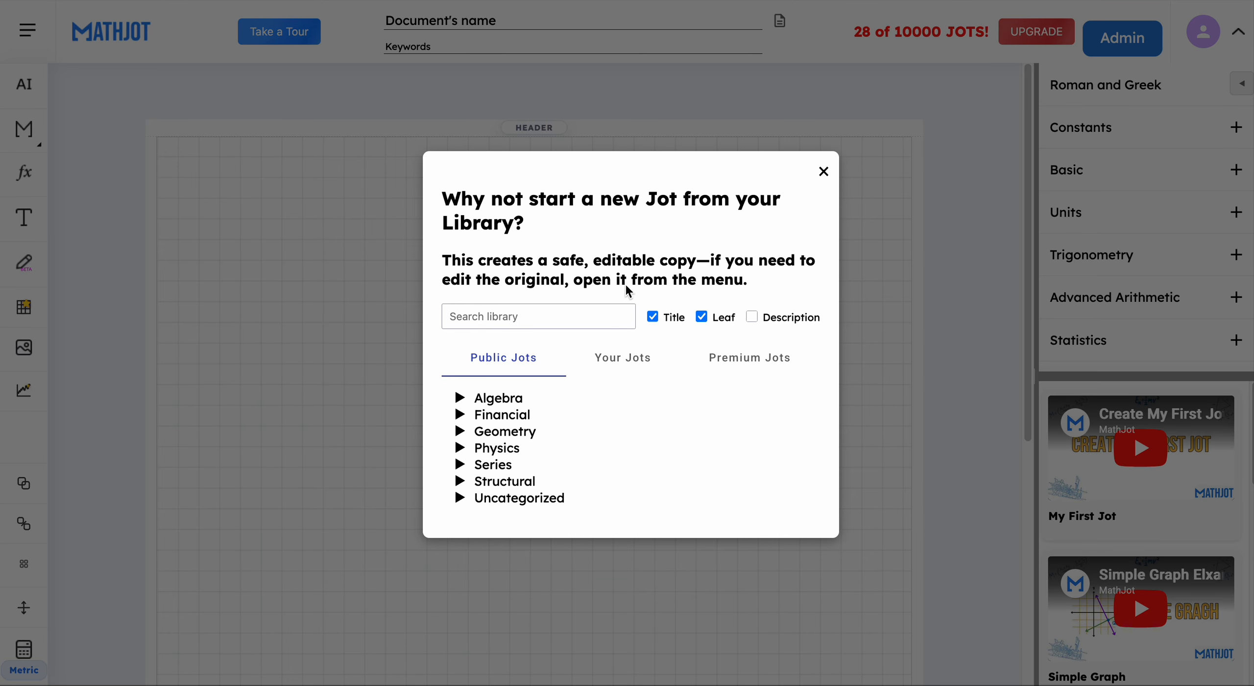
# Start from a copy of "Beam calc UDL SS Reo required example" under Tutorial > Beam in Your Jots, discarding the unsaved draft
pyautogui.click(621, 360)
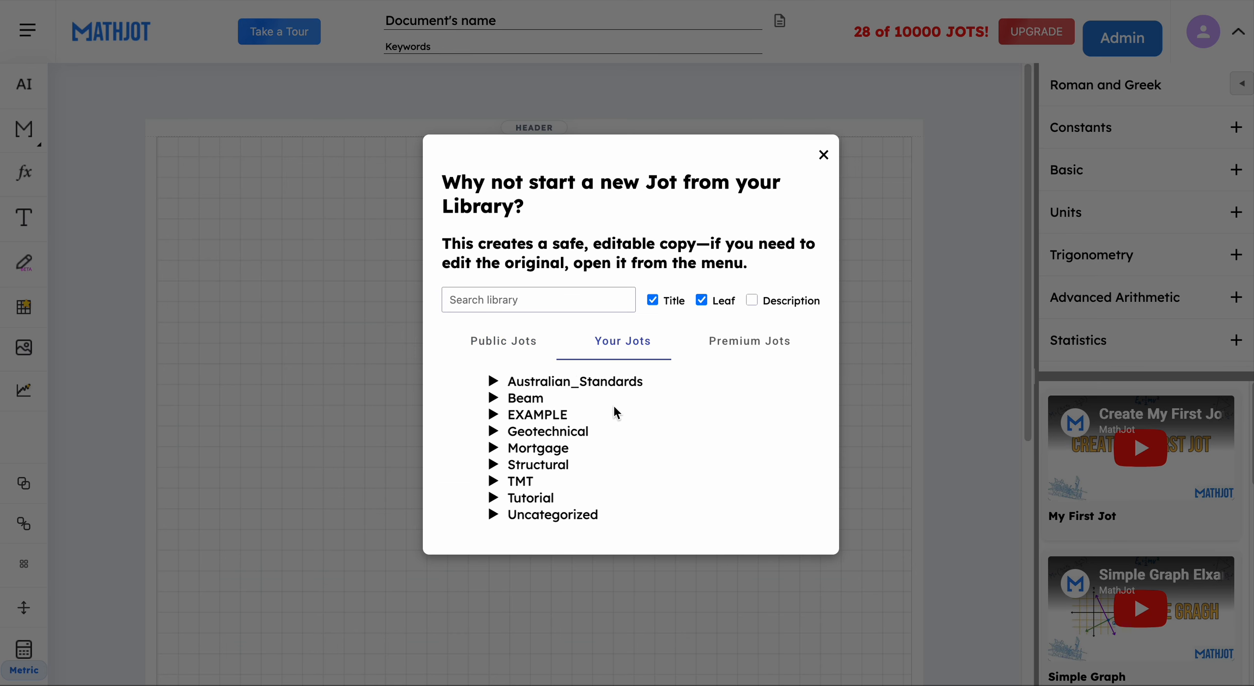
pyautogui.click(509, 497)
pyautogui.click(525, 512)
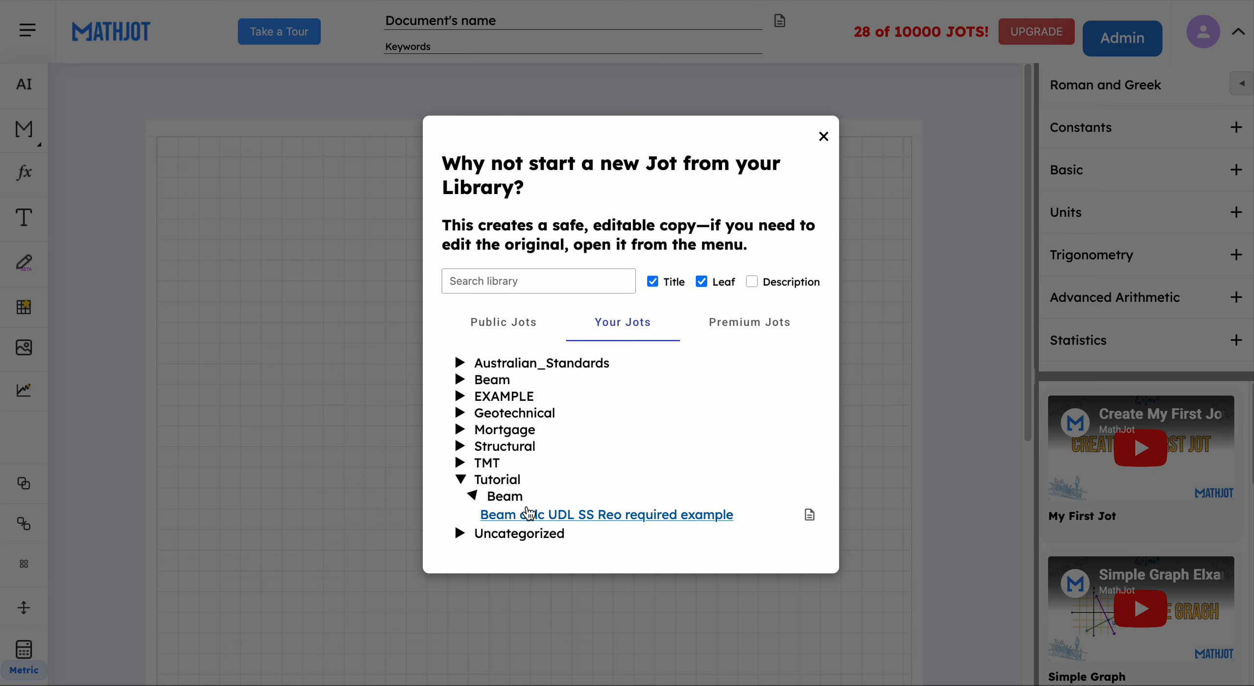
pyautogui.click(636, 516)
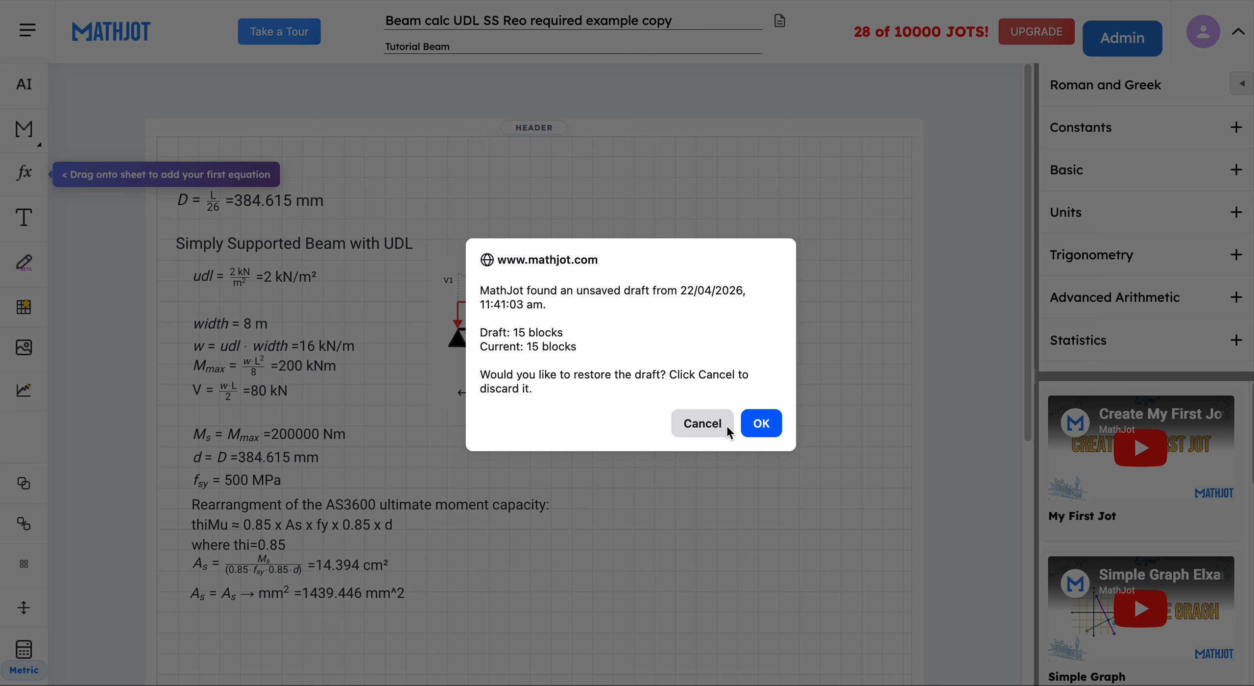
pyautogui.click(716, 423)
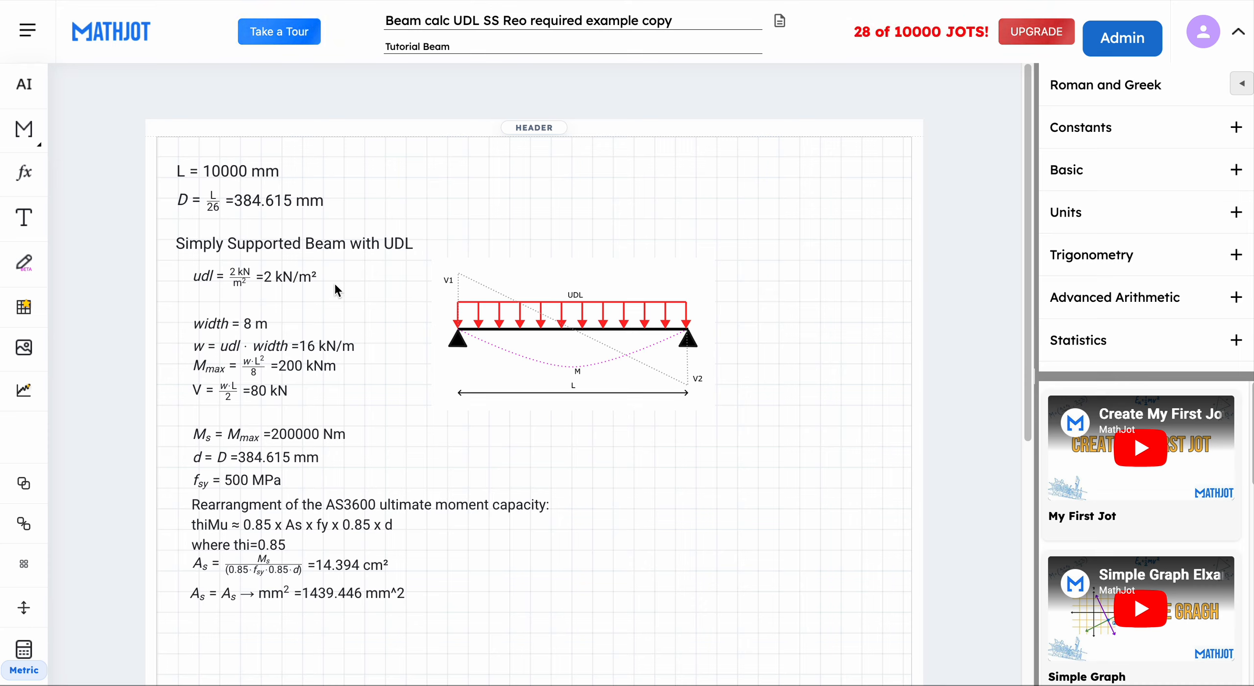
# Indent the L and D equations together to line up with the udl equation below the heading
pyautogui.moveTo(451, 214); pyautogui.dragTo(373, 153)
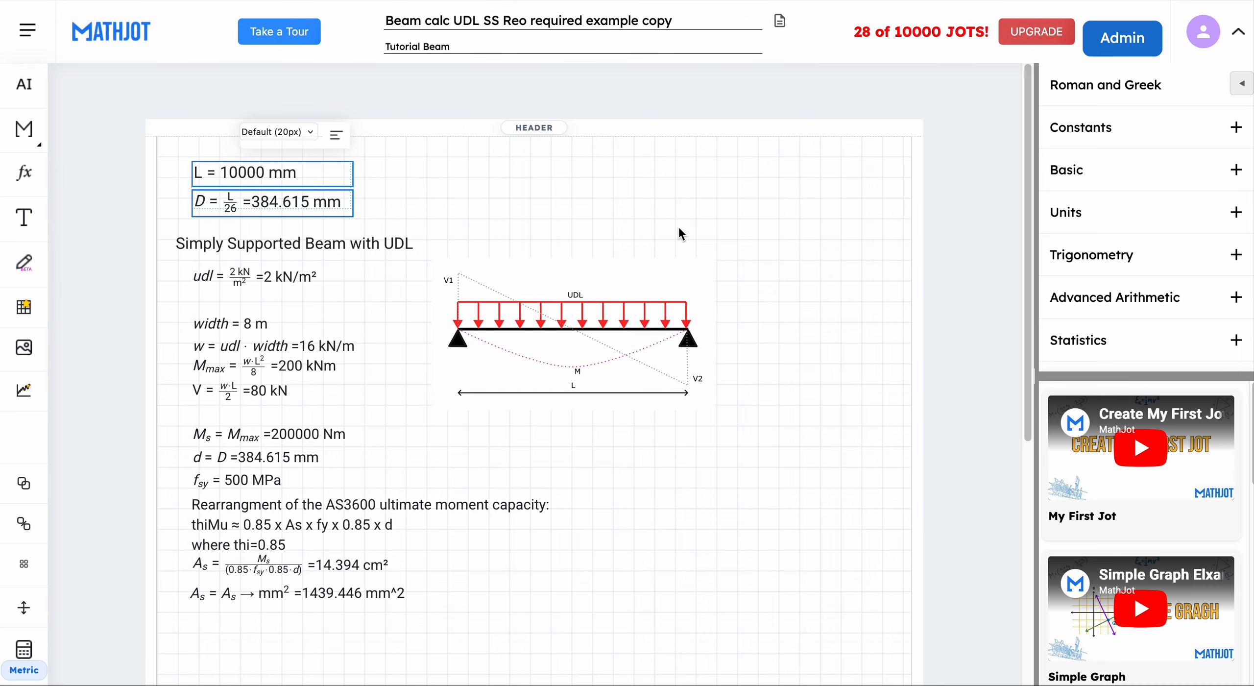
pyautogui.click(715, 211)
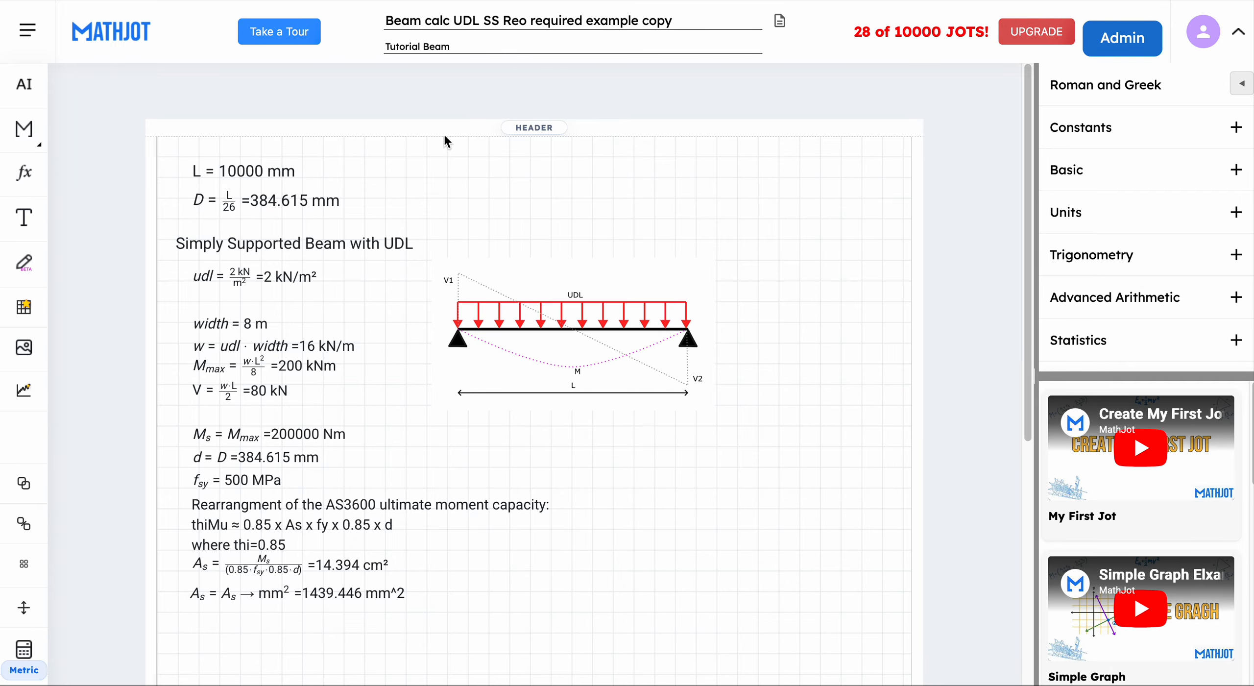
# Fill in the page header with company name "MATHJOT" and description "Quick Example", then collapse the header
pyautogui.click(534, 128)
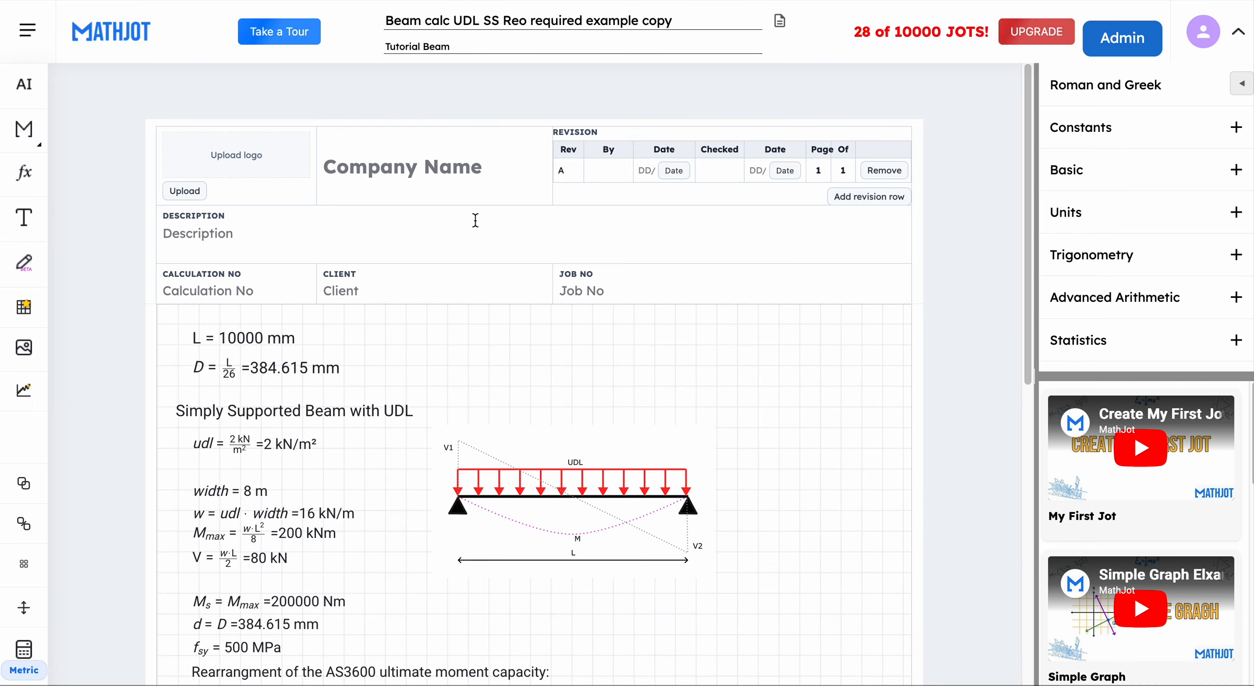
pyautogui.click(484, 175)
pyautogui.write('M')
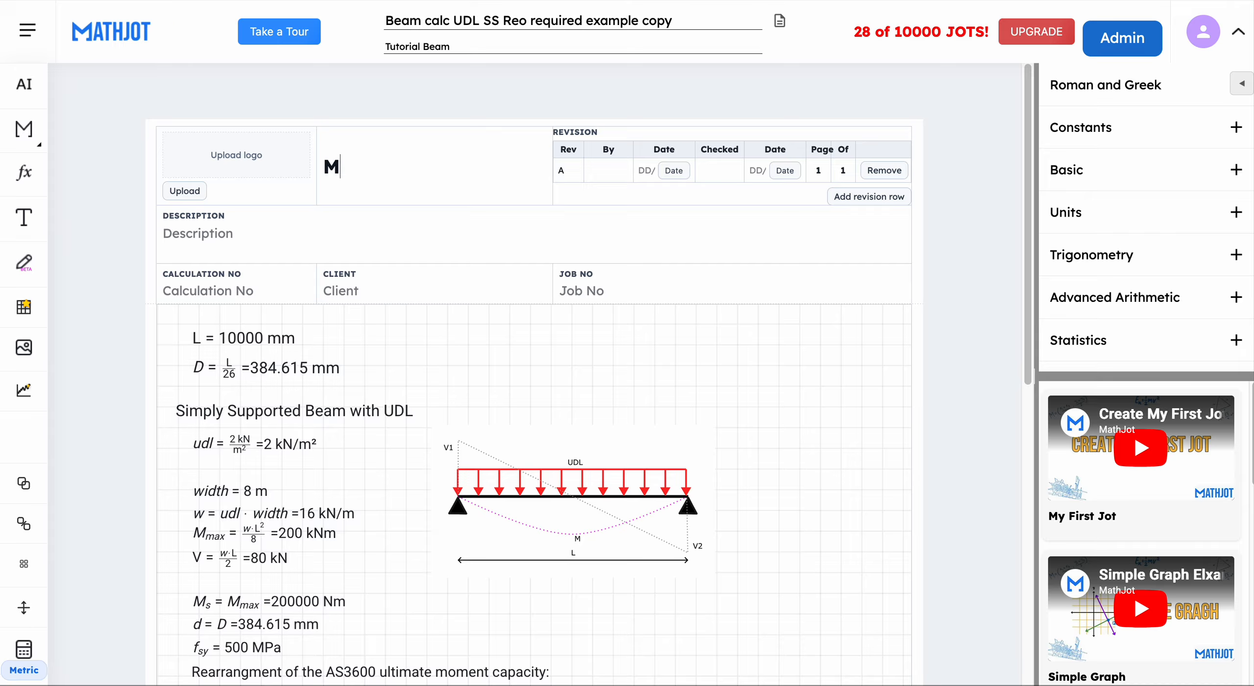
pyautogui.write('ATHJOT')
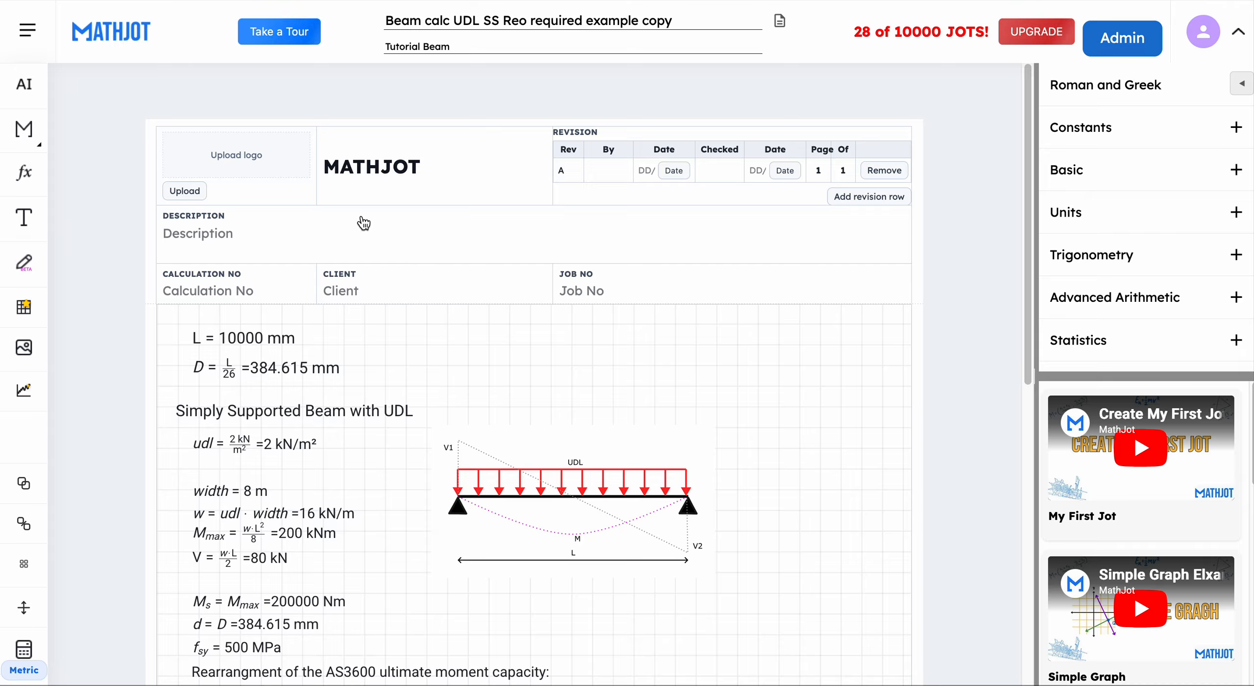
pyautogui.write('Quick Ex')
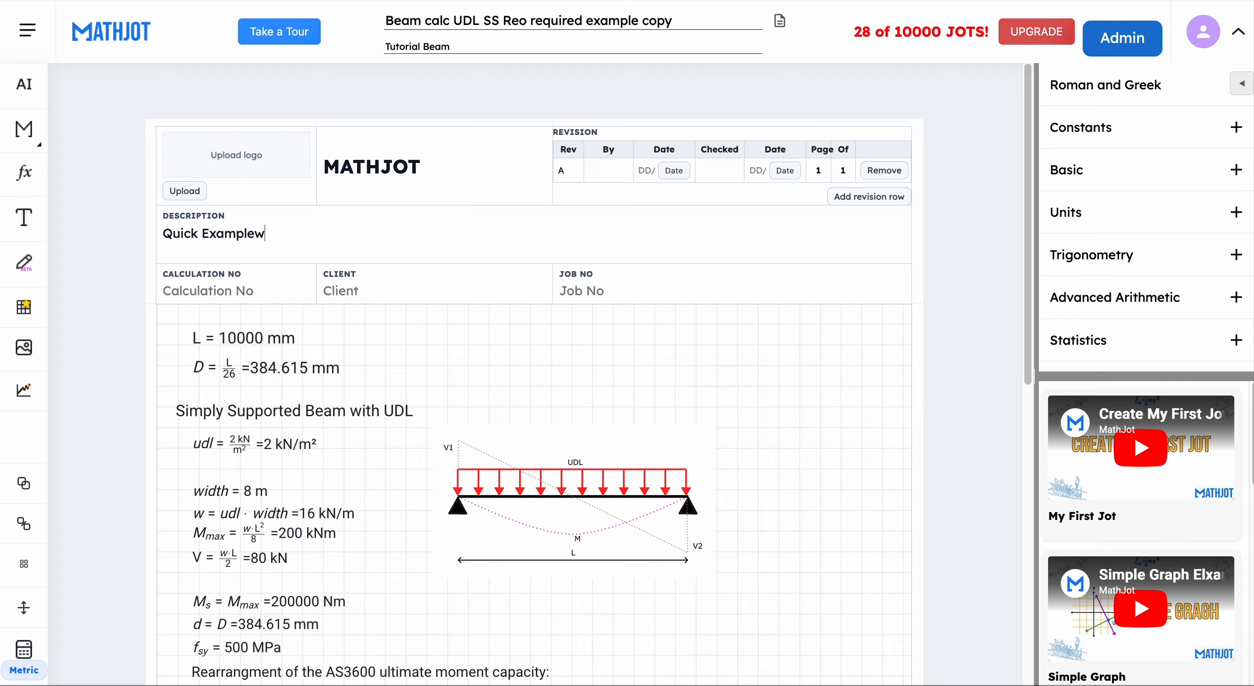
pyautogui.write('amplew')
pyautogui.press('BackSpace')
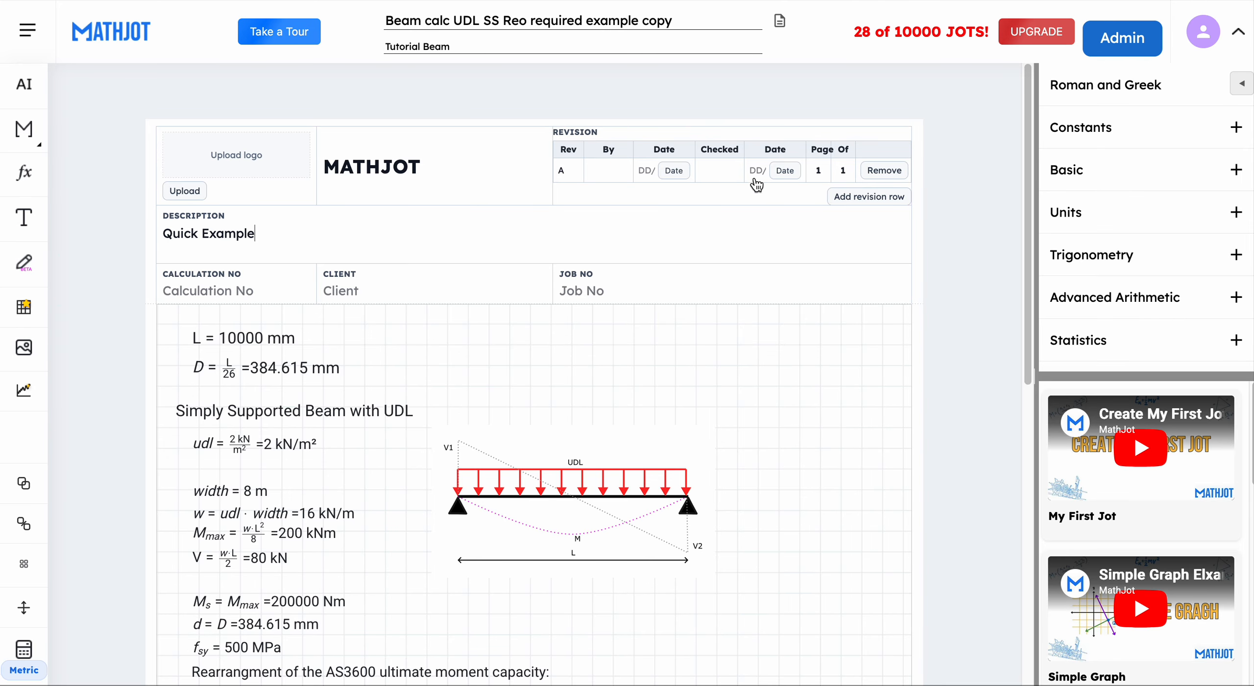
pyautogui.click(728, 354)
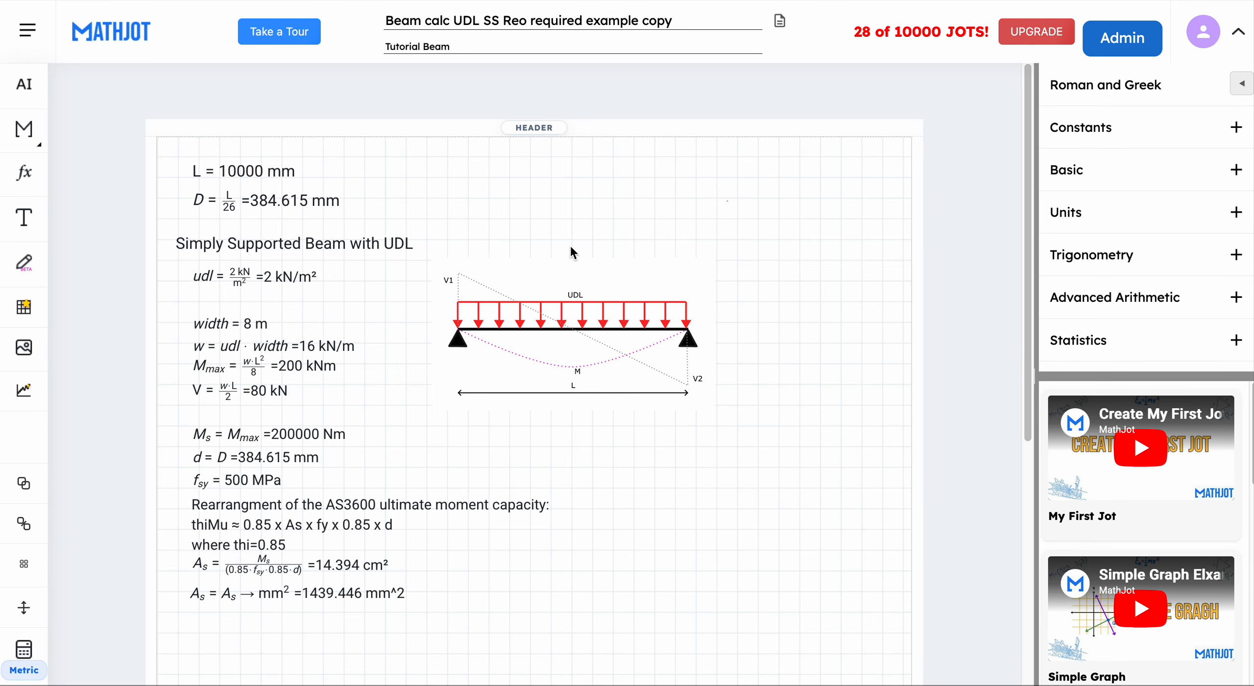
# Open the print preview of the beam calculation copy and examine the page from the header through to the last equation
pyautogui.click(27, 31)
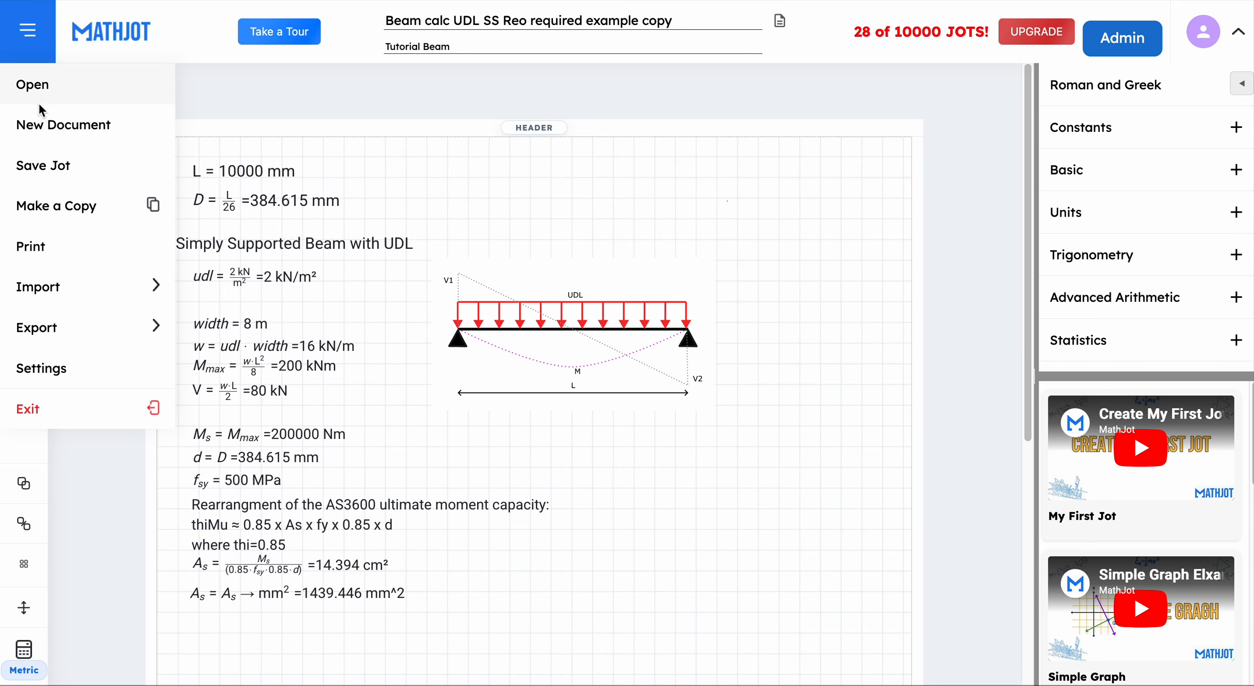
pyautogui.click(64, 260)
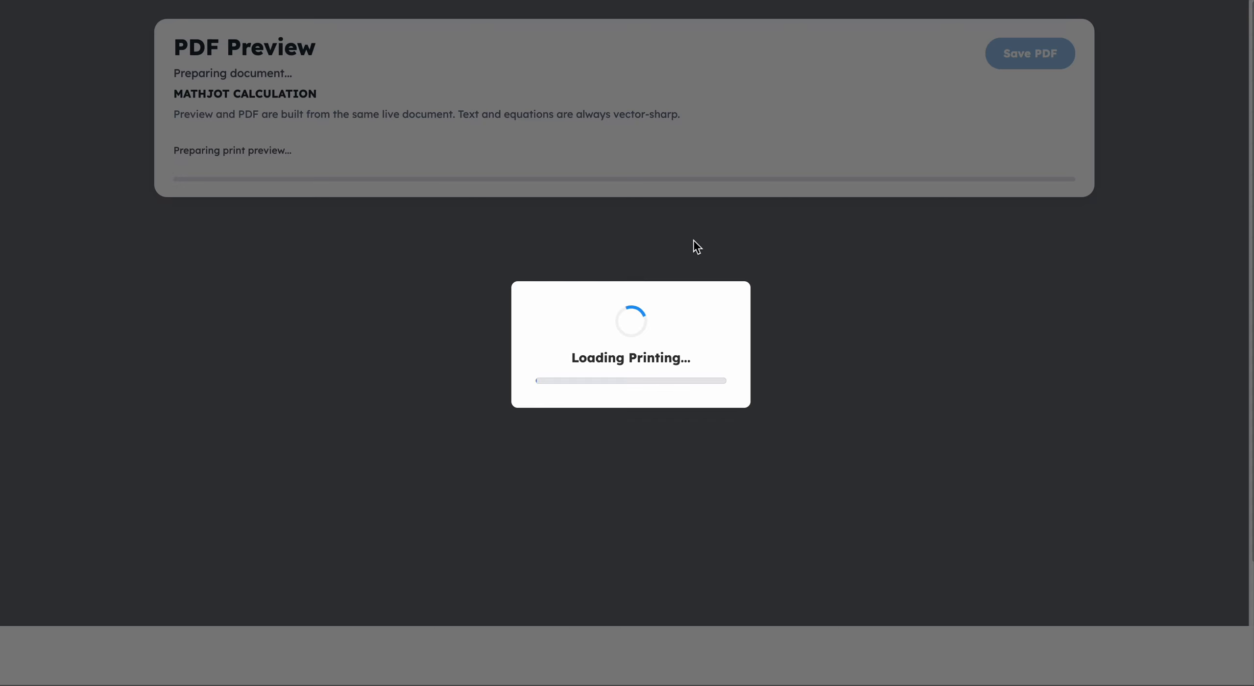
pyautogui.scroll(-3, 741, 270)
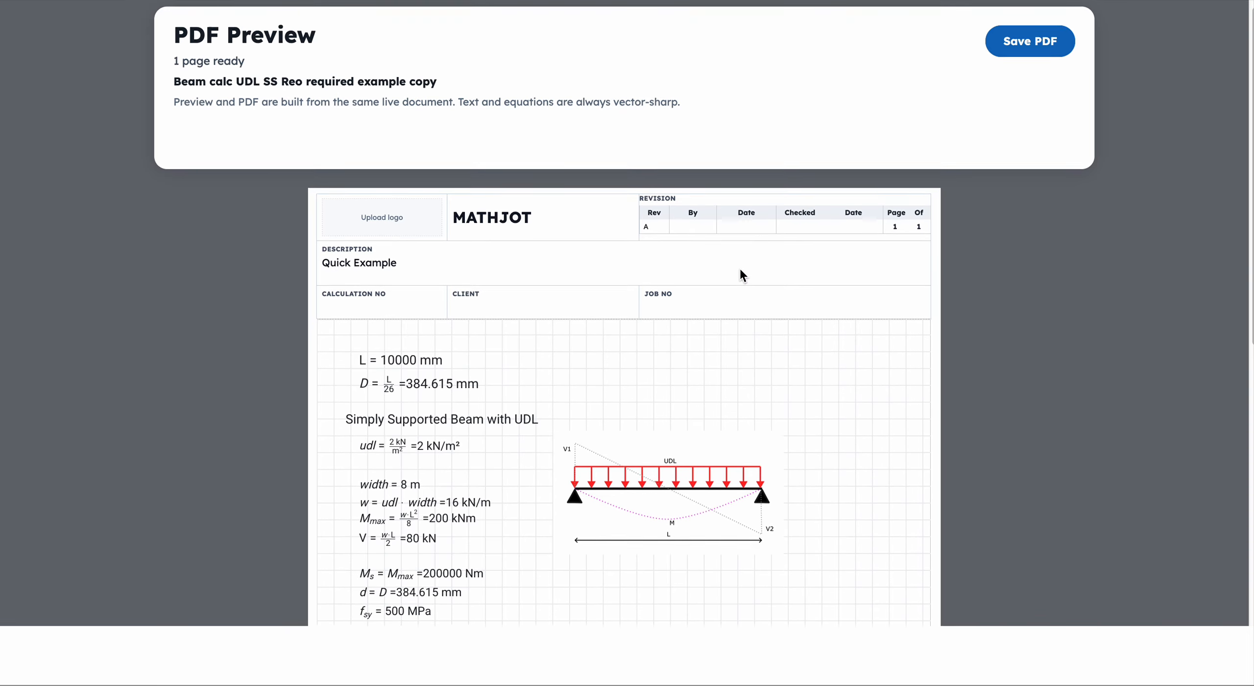
pyautogui.scroll(-3, 740, 269)
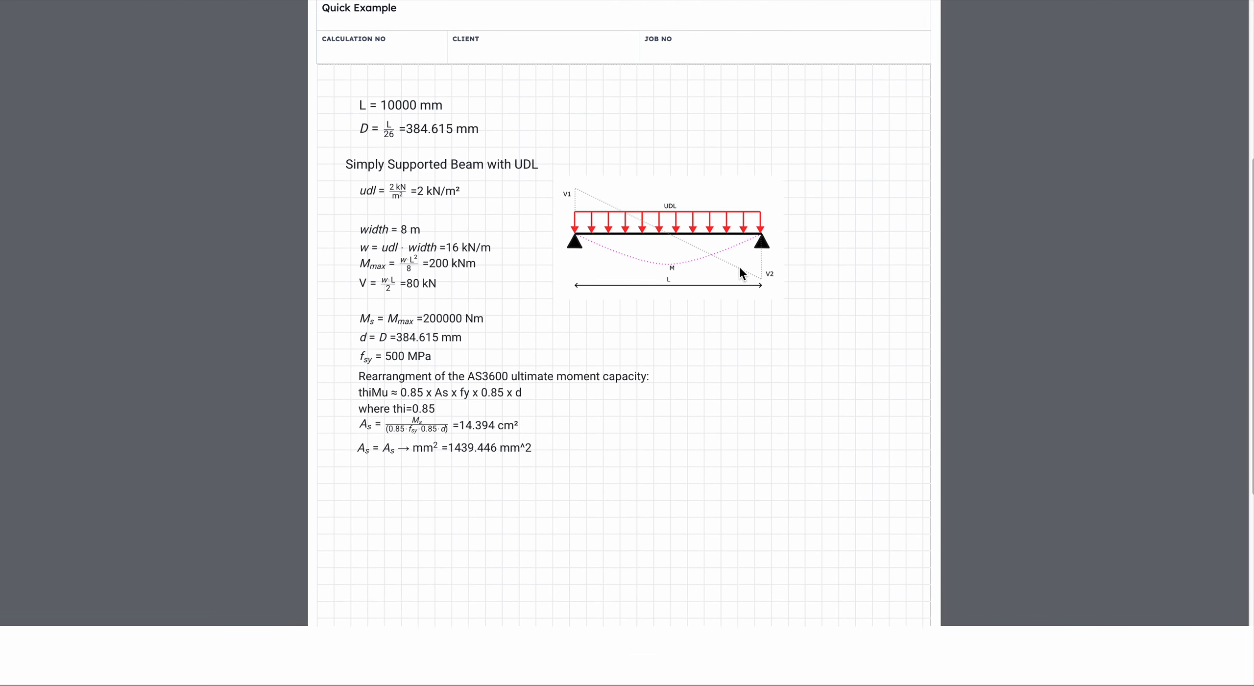
pyautogui.scroll(1, 740, 270)
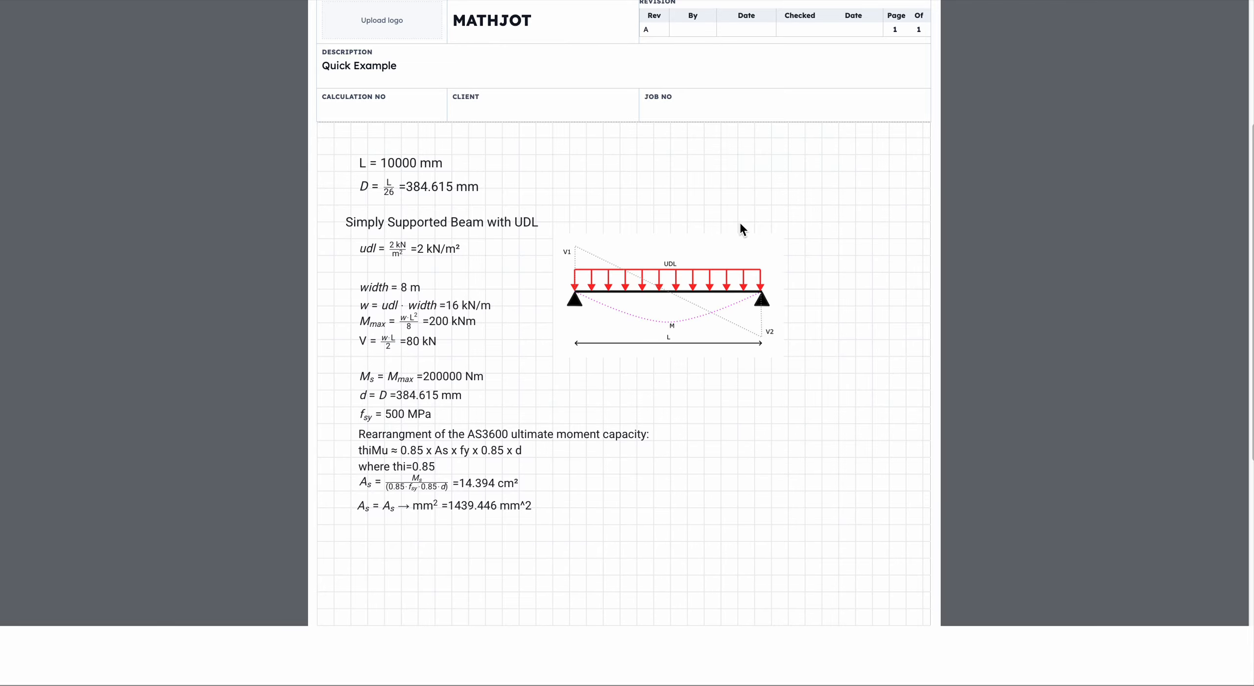
pyautogui.scroll(5, 811, 249)
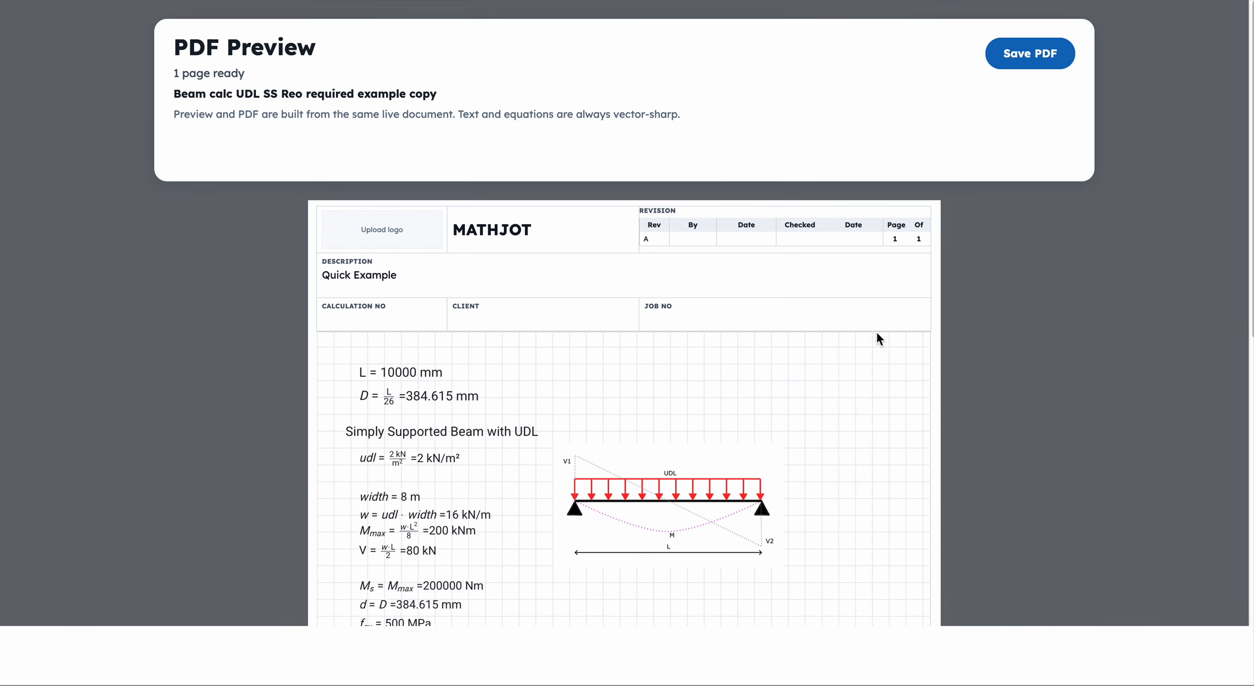
pyautogui.scroll(-5, 686, 316)
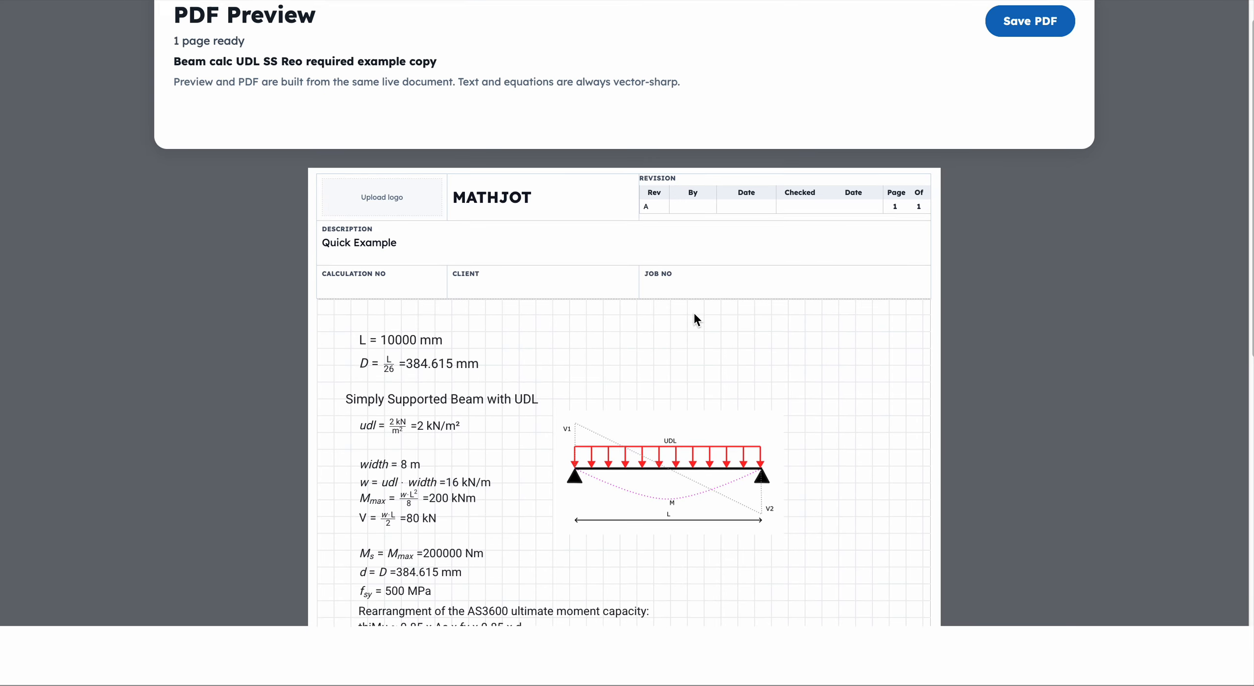
pyautogui.scroll(5, 691, 313)
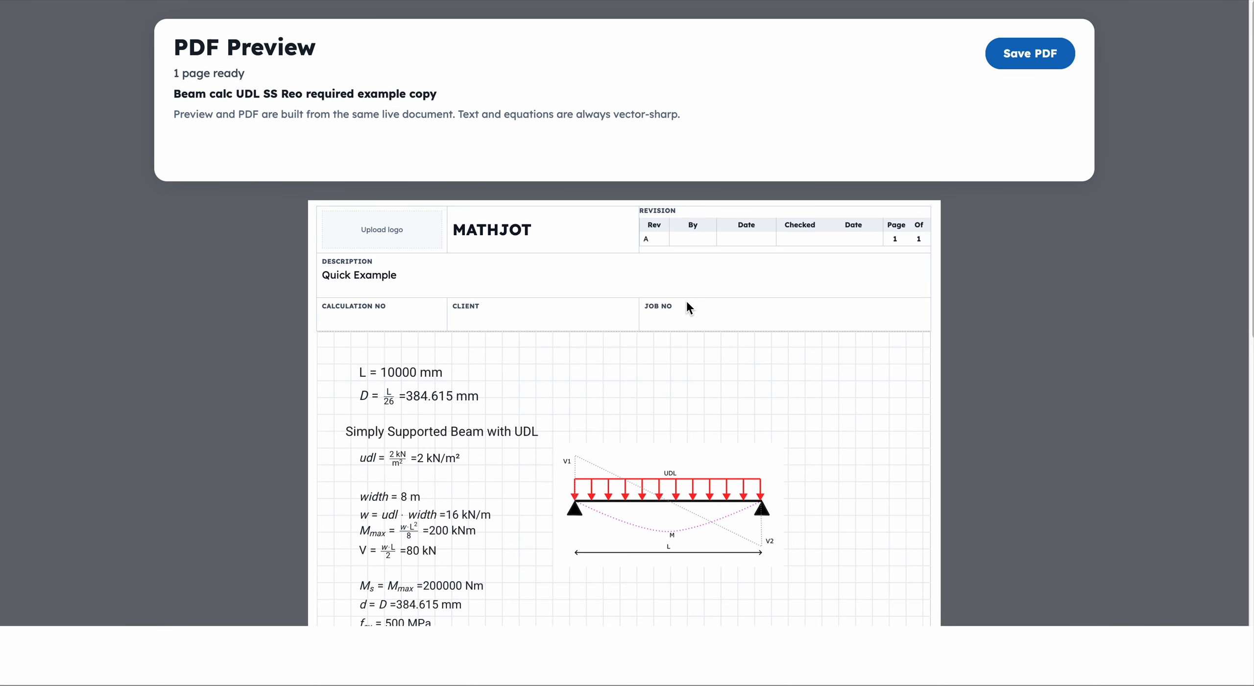
pyautogui.press('super+shift+5')
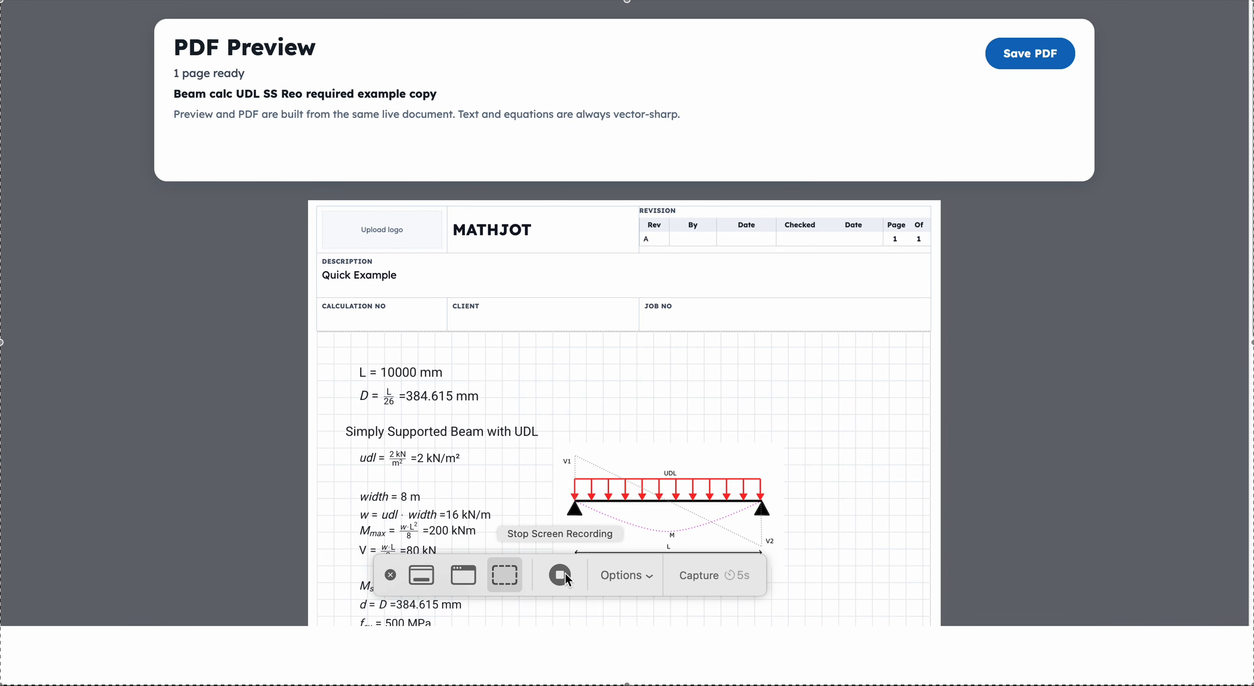